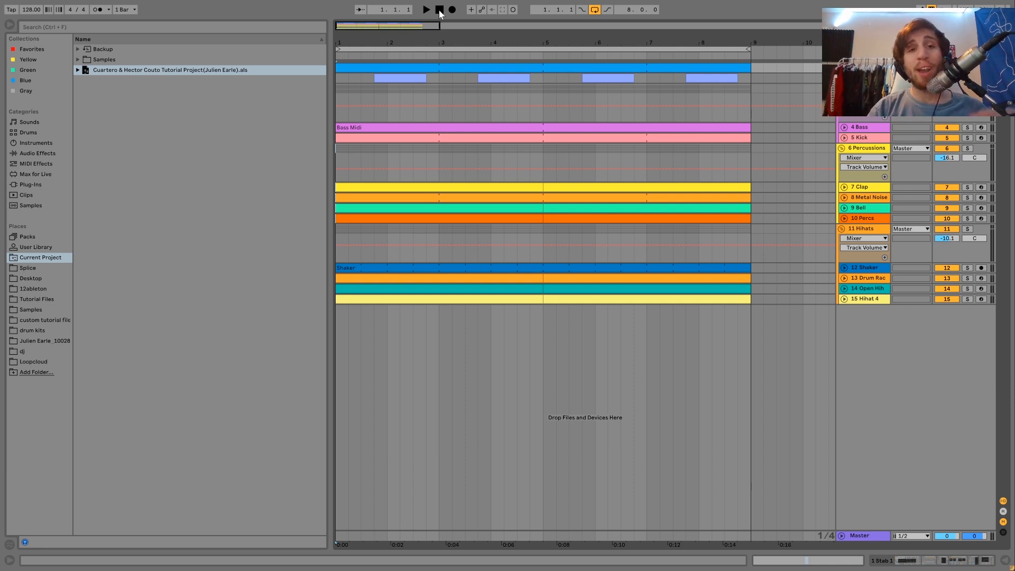
# - Solo and unfold the two synth tracks above the Kick/Bass group and audition them together
pyautogui.click(422, 39)
pyautogui.moveTo(421, 39); pyautogui.dragTo(428, 37)
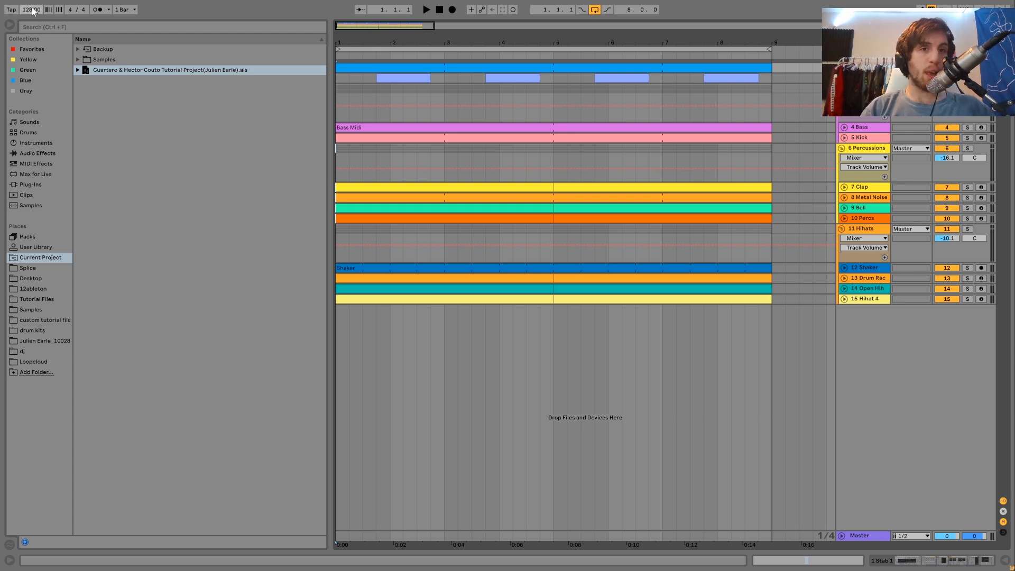
pyautogui.press('s')
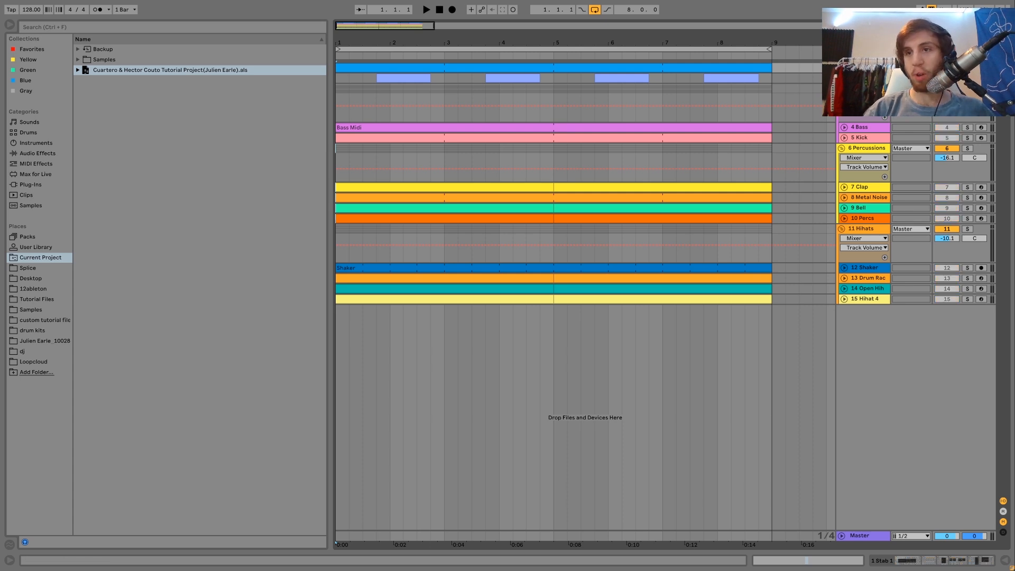
pyautogui.click(841, 79)
pyautogui.click(841, 67)
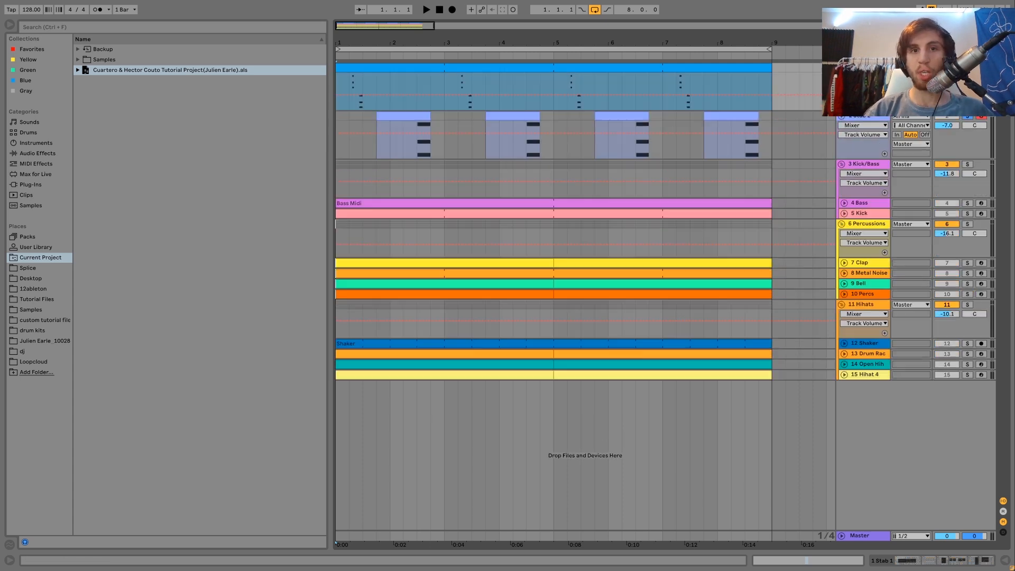
pyautogui.press('space')
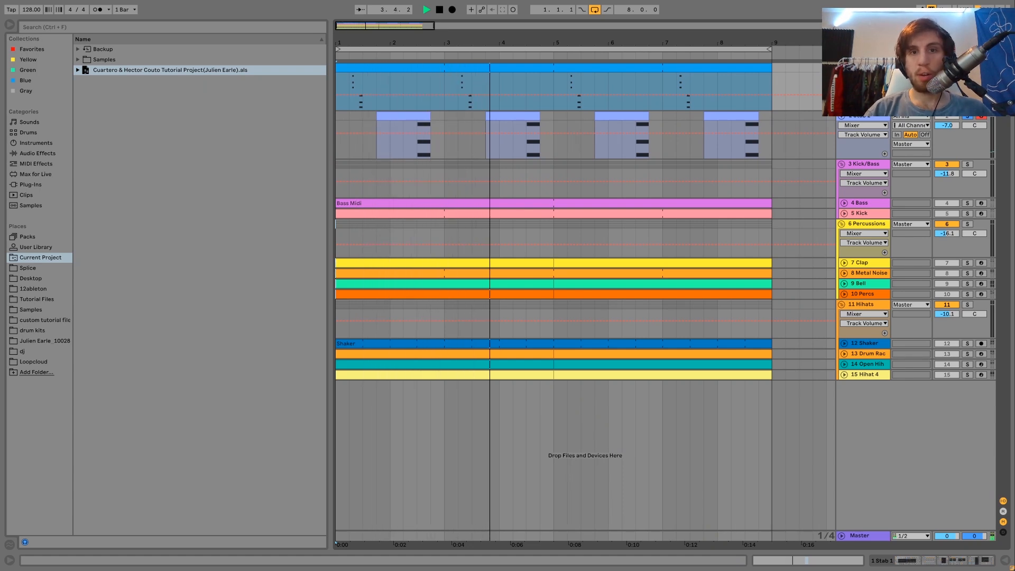
pyautogui.press('space')
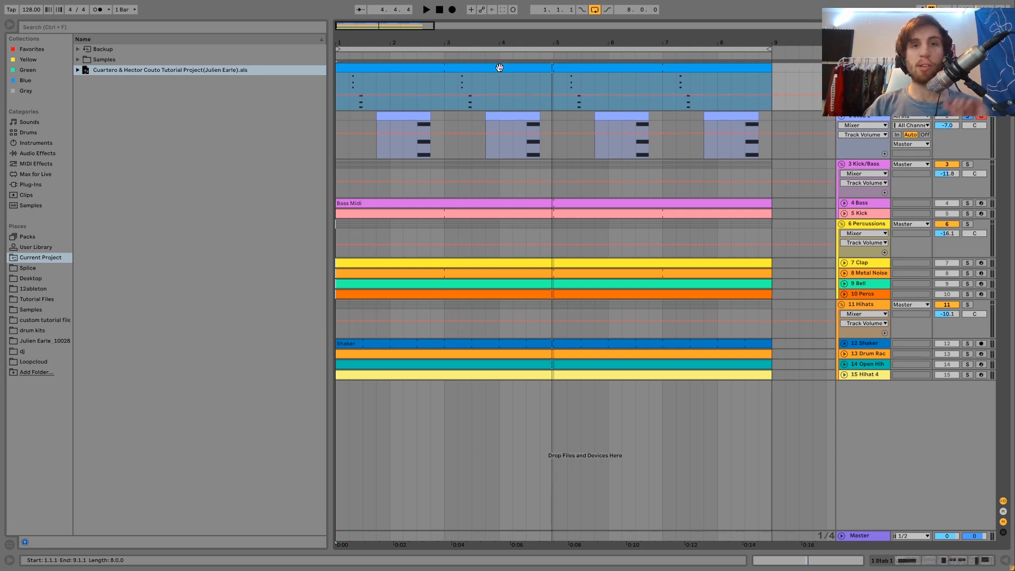
# - Examine the chord notes in the first synth track's MIDI clip, then those in the second synth track's first clip
pyautogui.click(498, 67)
pyautogui.doubleClick(498, 67)
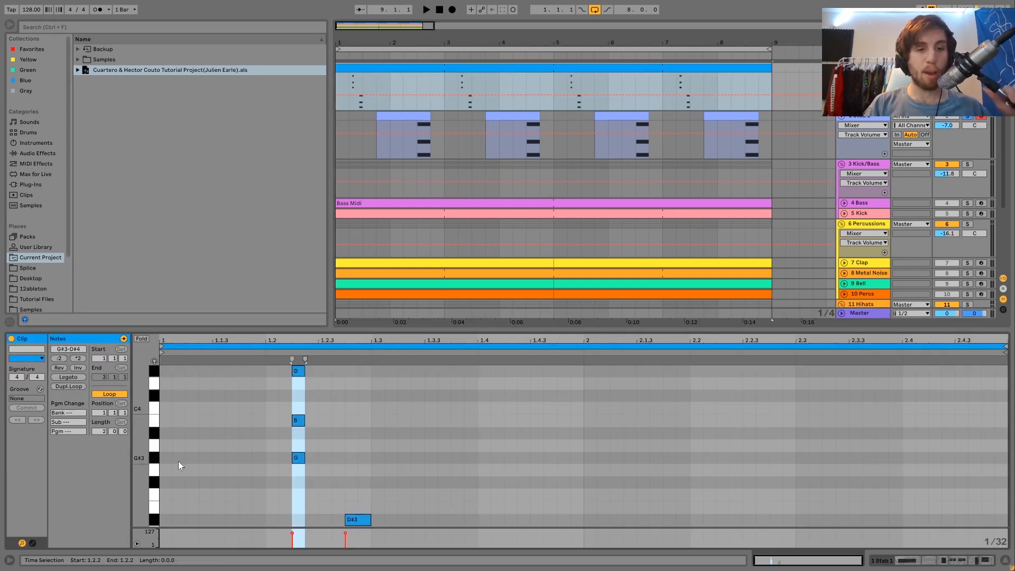
pyautogui.moveTo(141, 458); pyautogui.dragTo(107, 444)
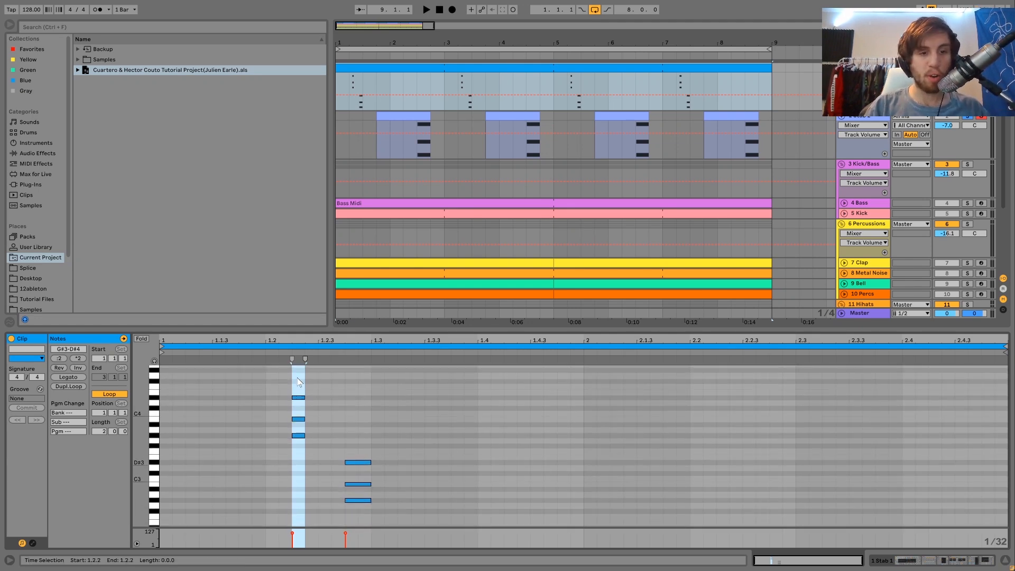
pyautogui.moveTo(297, 377); pyautogui.dragTo(303, 438)
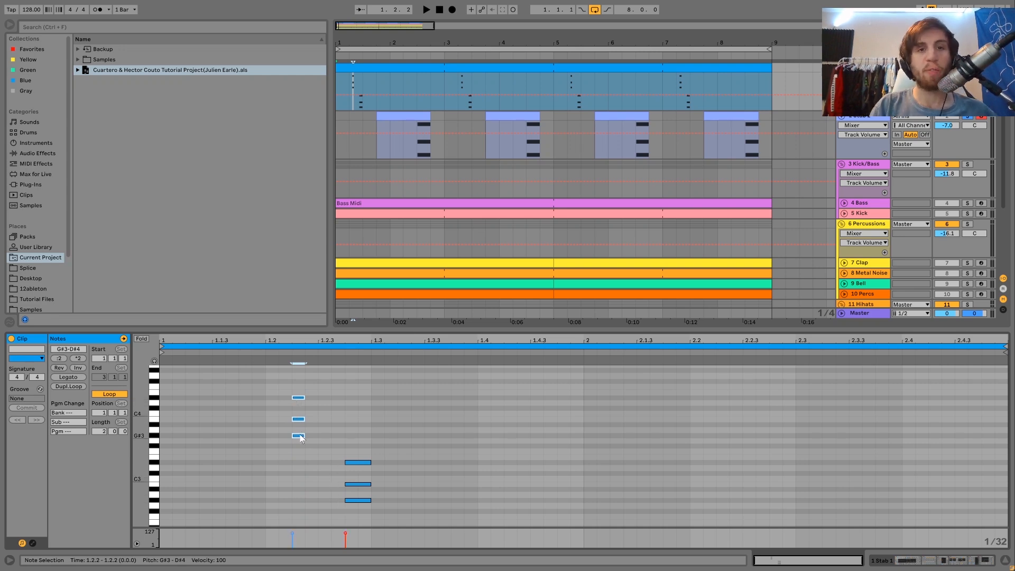
pyautogui.click(404, 116)
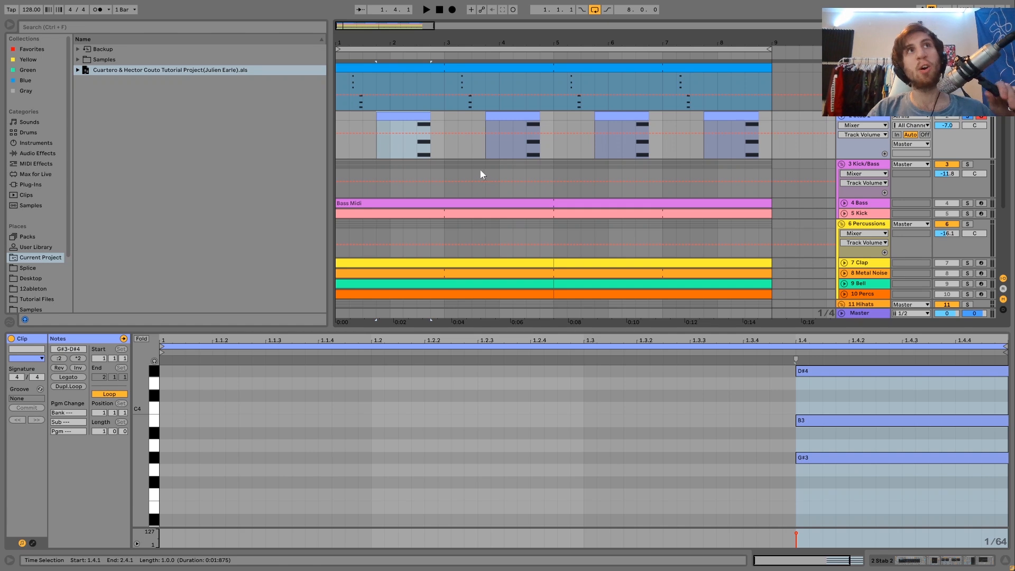
# - Play the loop with only the synths soloed, and again with the full arrangement unsoloed
pyautogui.click(376, 67)
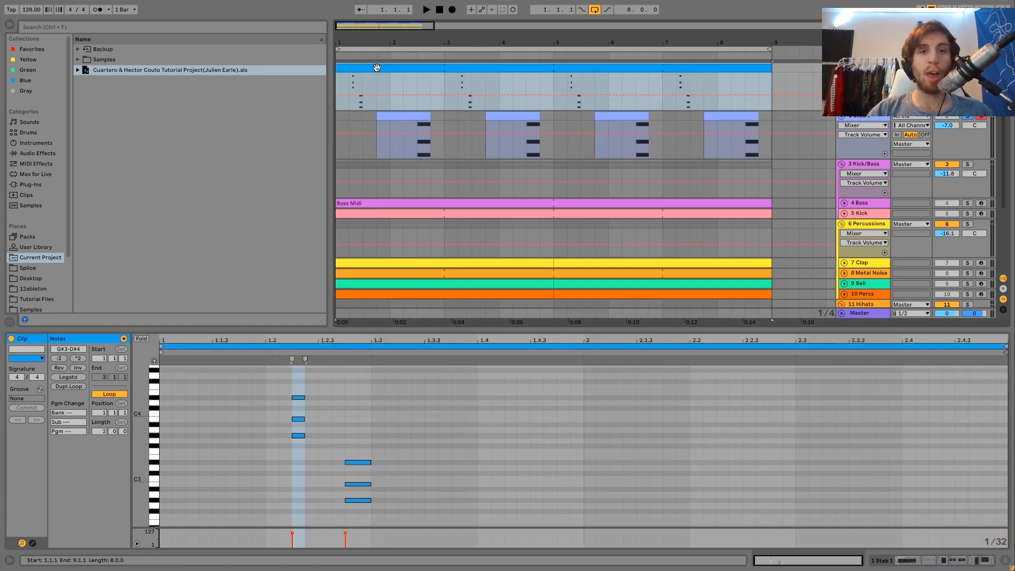
pyautogui.press('space')
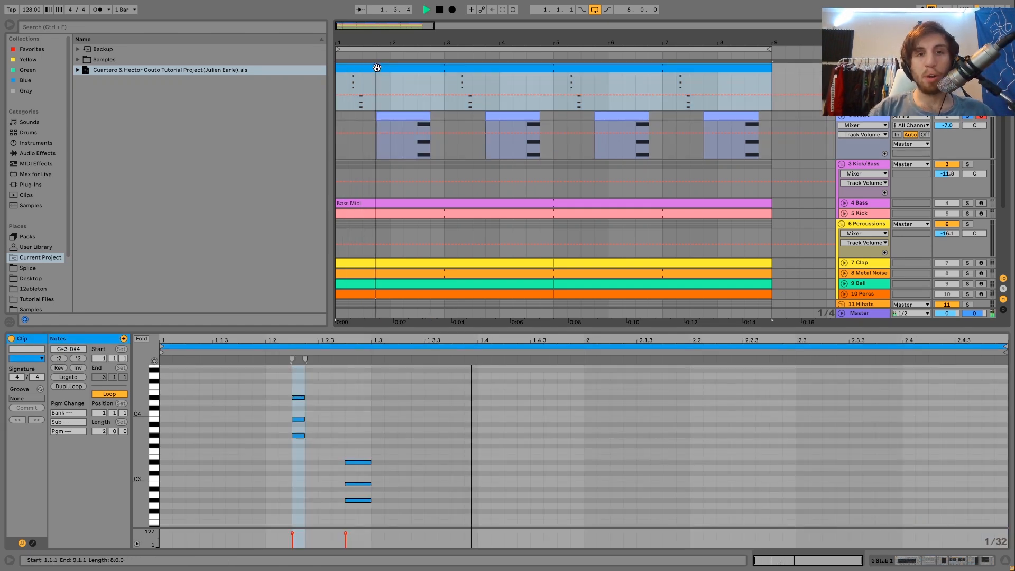
pyautogui.press('space')
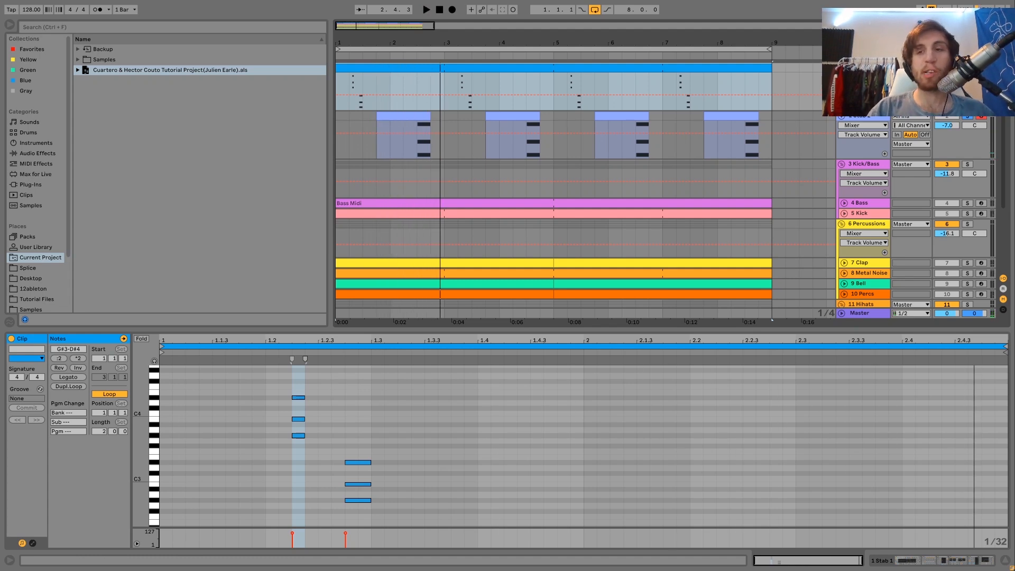
pyautogui.press('space')
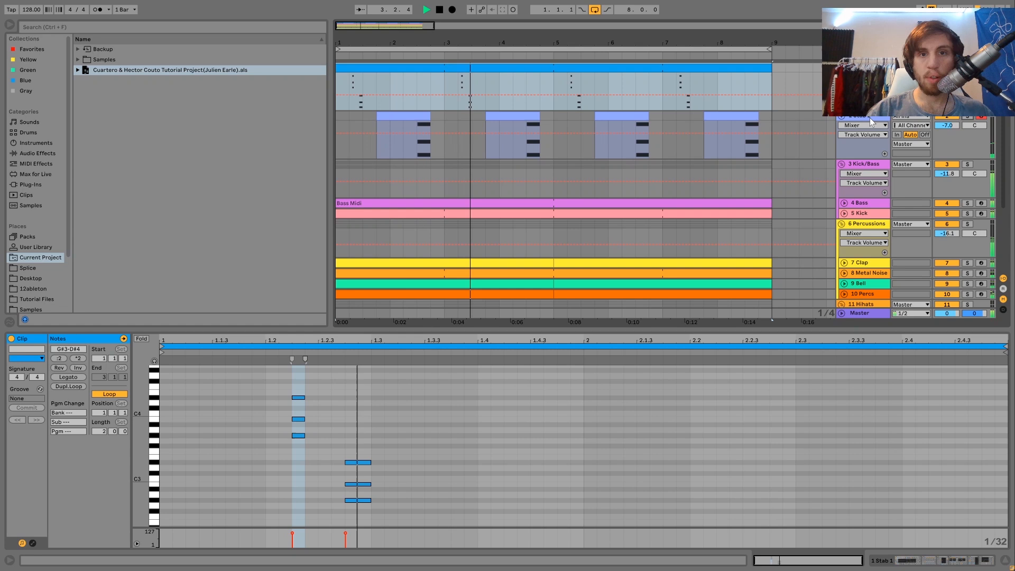
pyautogui.press('space')
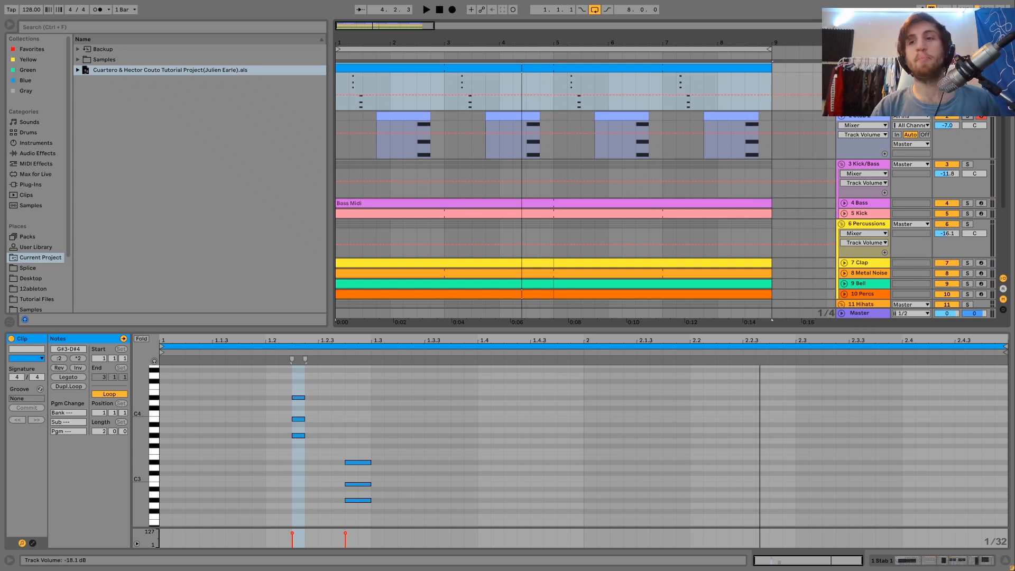
# - Solo the synth part at the top of the arrangement and play it from bar 1
pyautogui.click(966, 68)
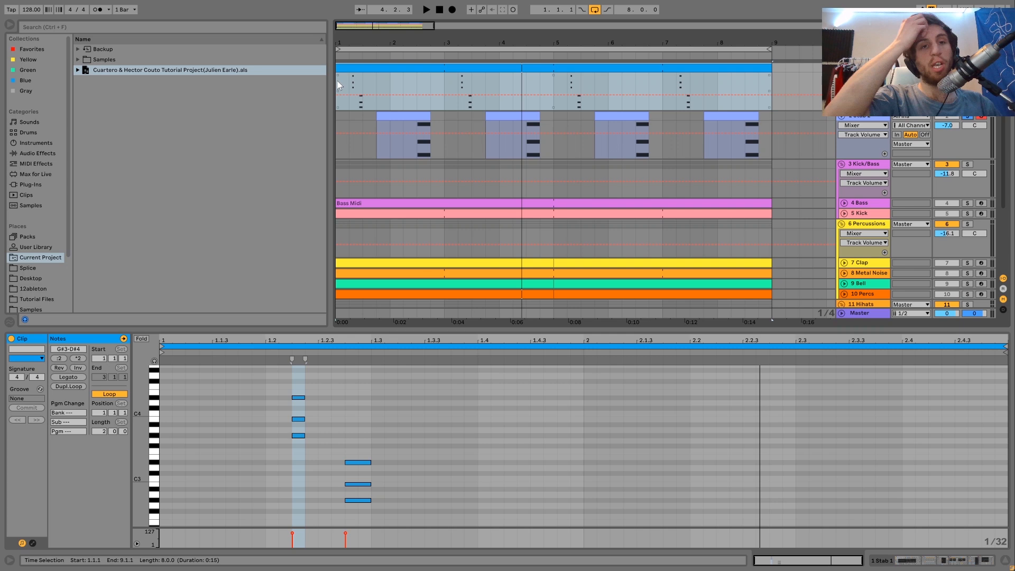
pyautogui.press('space')
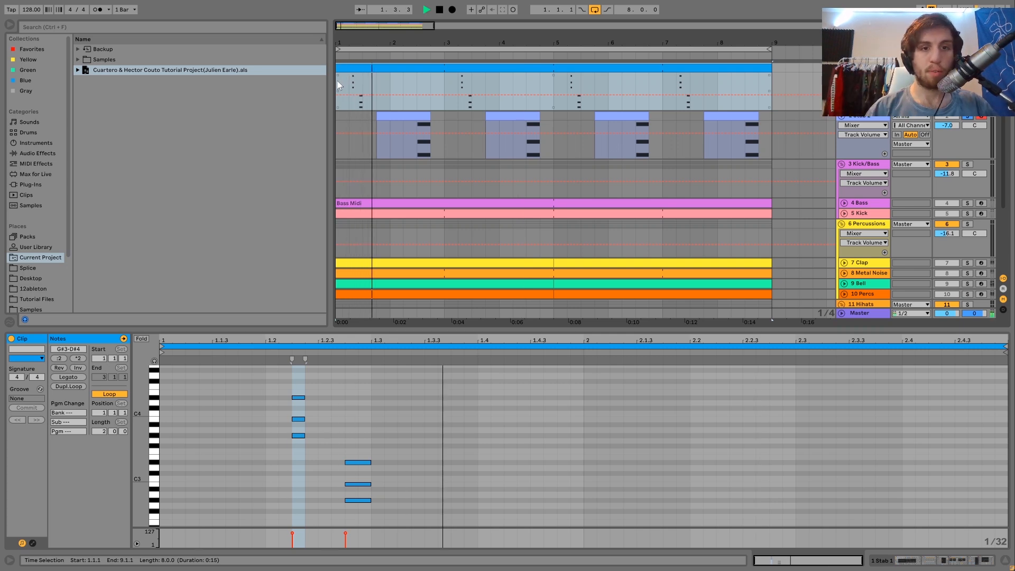
pyautogui.press('space')
pyautogui.press('space')
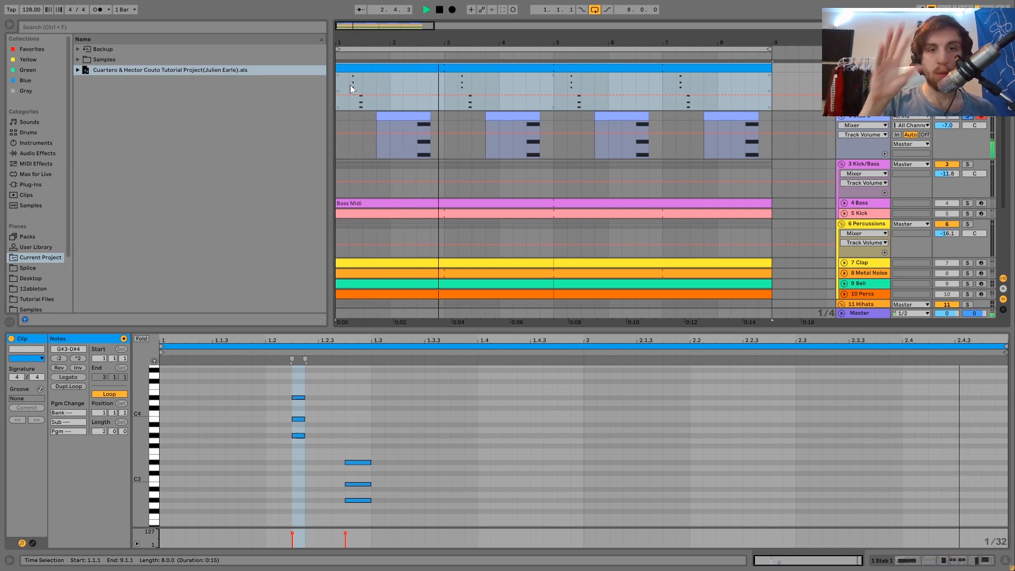
pyautogui.press('space')
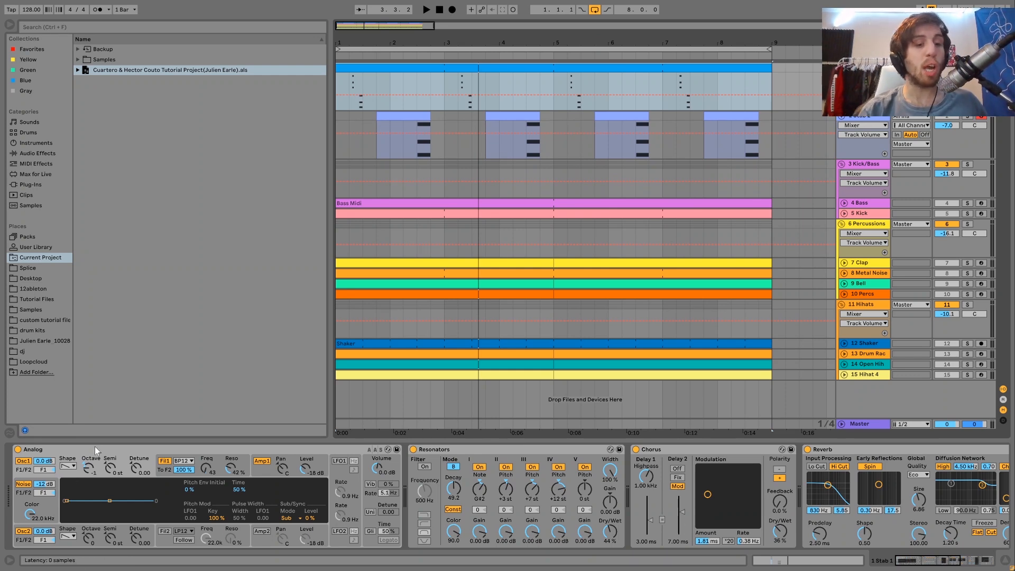
# - Display the Filter 1 envelope settings of the first synth's Analog device and audition the sound
pyautogui.click(163, 468)
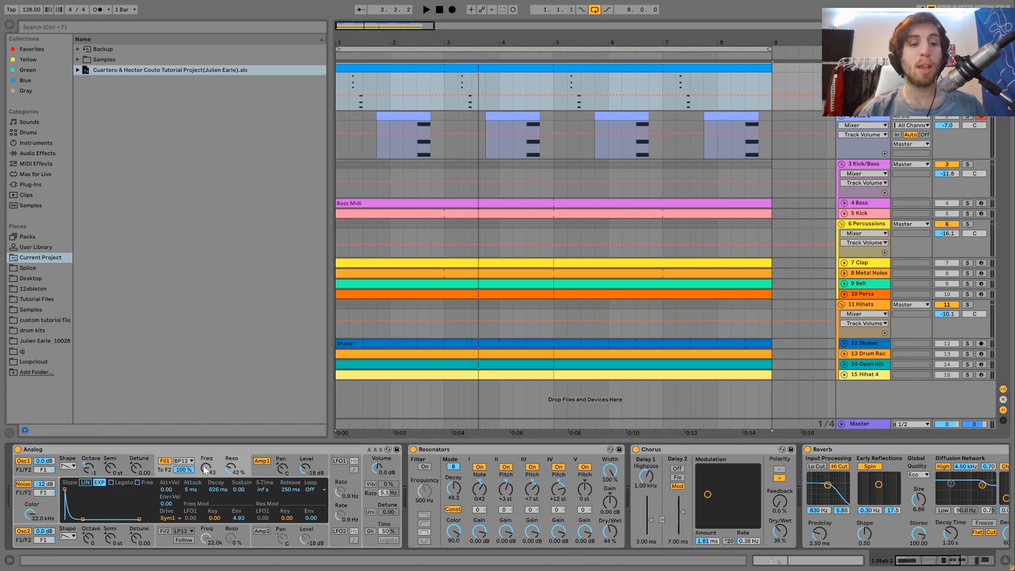
pyautogui.press('space')
pyautogui.press('space')
# - Bypass the Resonators device, audition the dry synth sound, and switch Resonators back on
pyautogui.click(413, 449)
pyautogui.press('space')
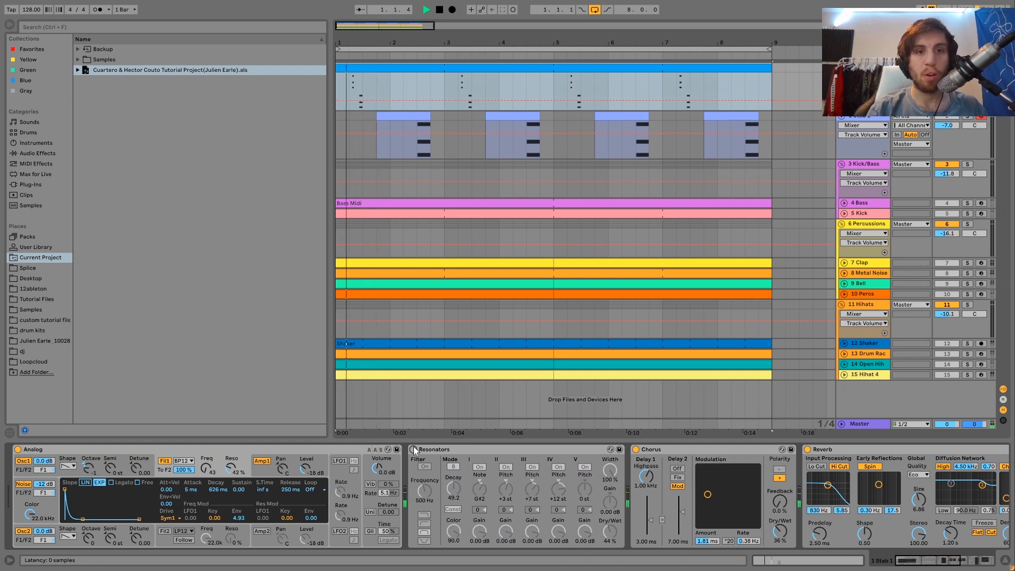
pyautogui.press('space')
pyautogui.press('space')
pyautogui.press('space')
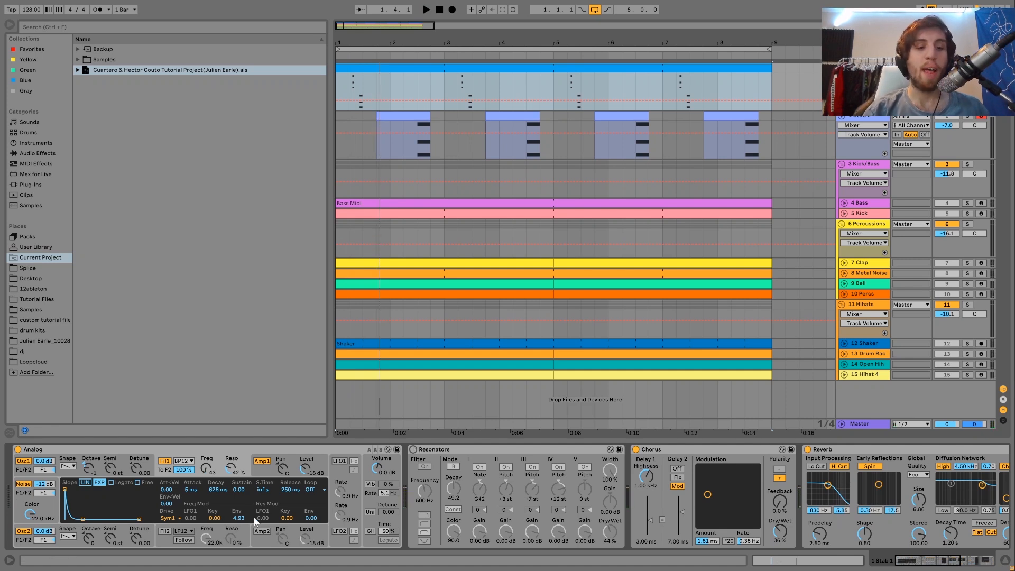
pyautogui.click(413, 449)
# - Review Analog's Amp 1 envelope settings and its global voice and routing settings
pyautogui.click(267, 468)
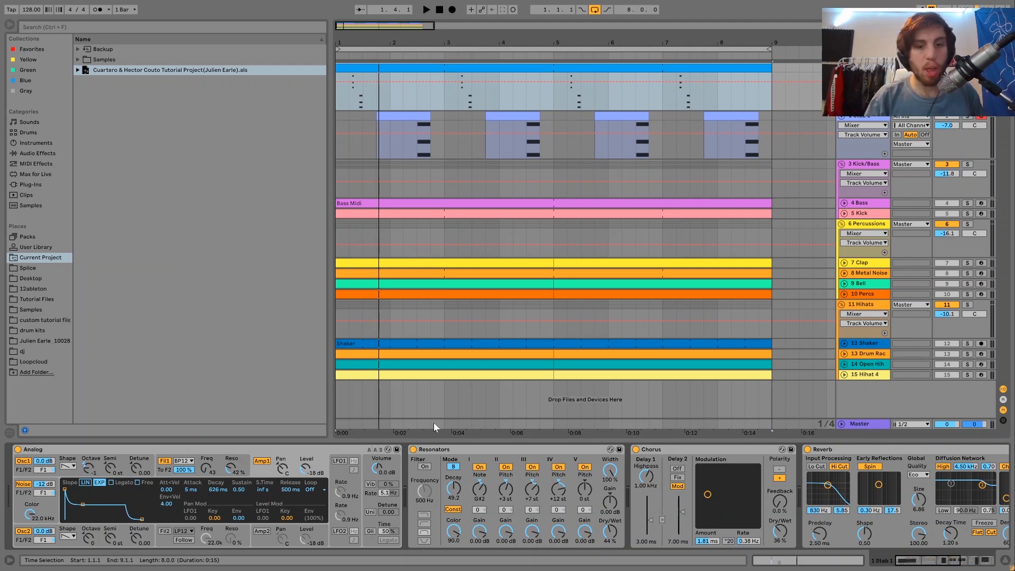
pyautogui.click(394, 472)
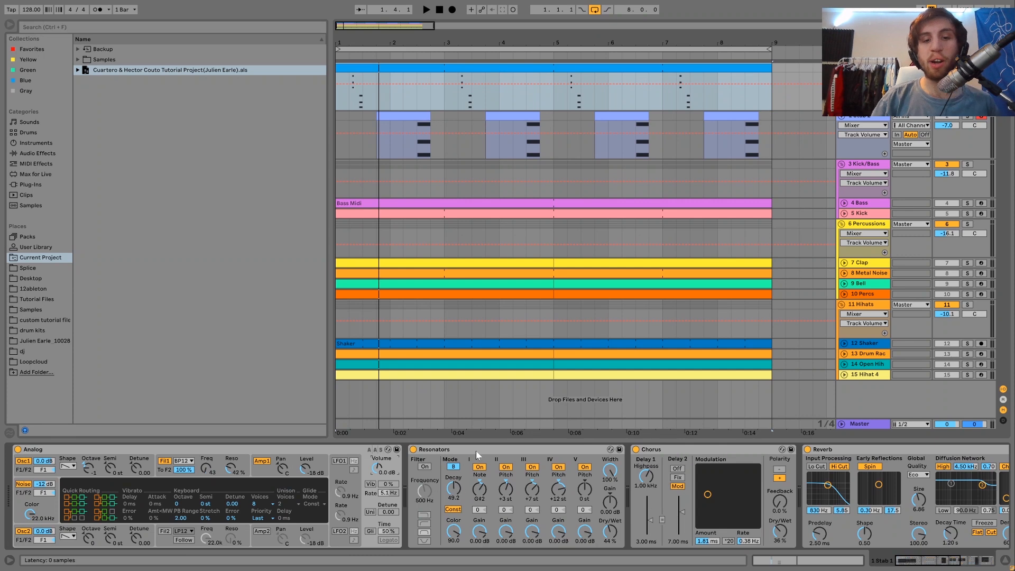
# - Compare the synth's playback with Resonators bypassed and with Resonators enabled again
pyautogui.click(413, 449)
pyautogui.press('space')
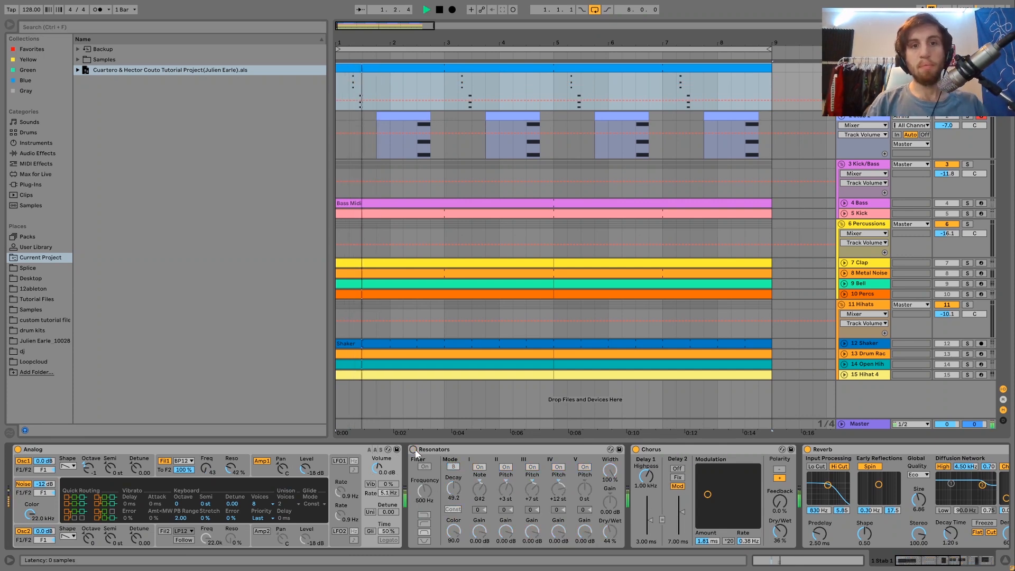
pyautogui.click(413, 449)
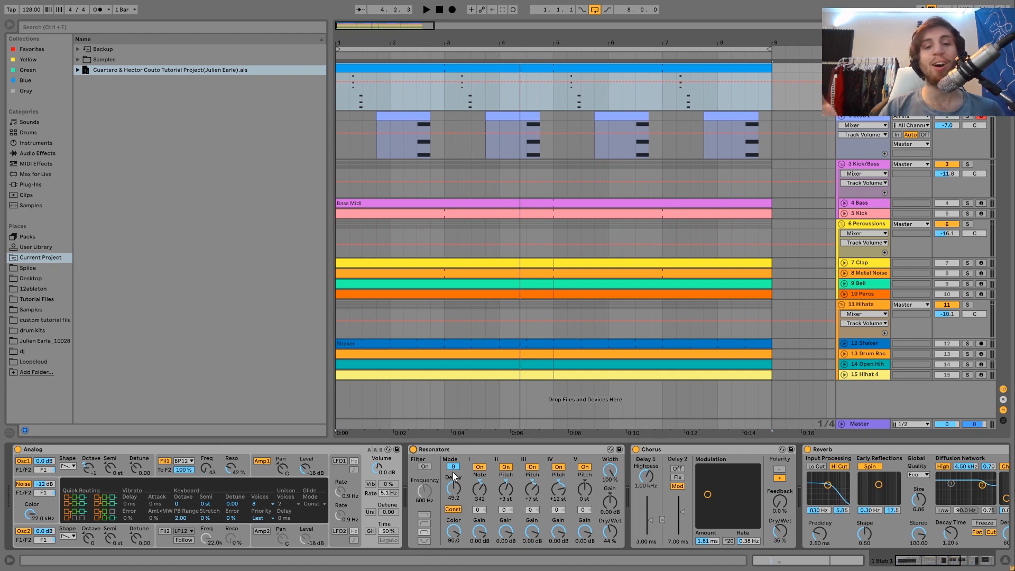
pyautogui.press('space')
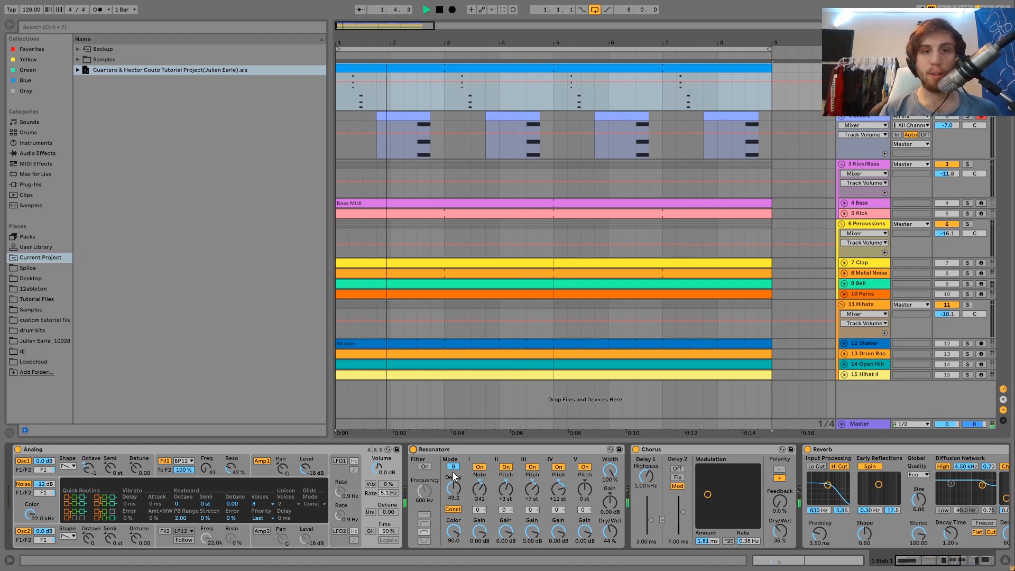
pyautogui.press('space')
pyautogui.press('space')
pyautogui.press('space')
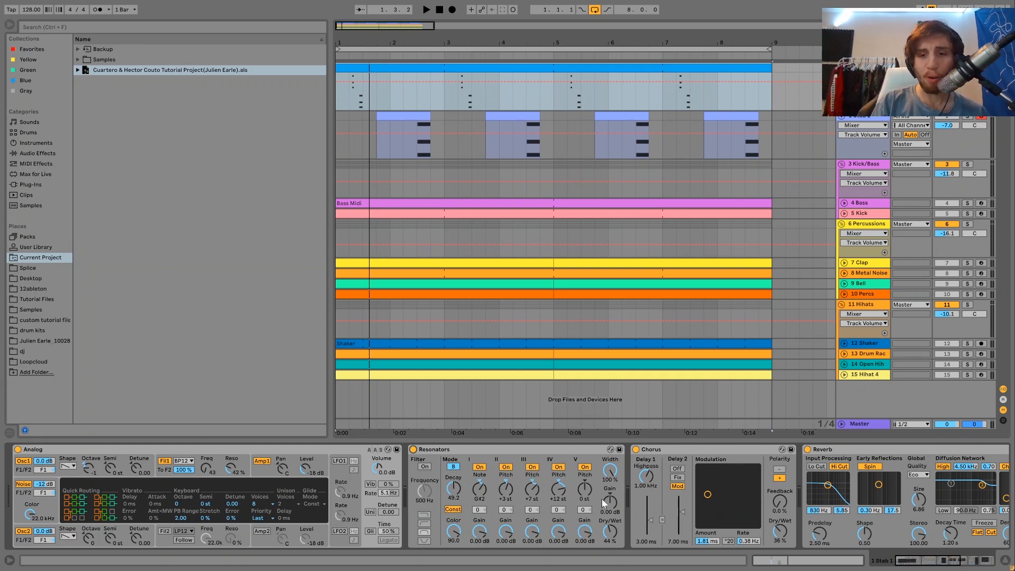
# - Try resetting Drum Buss Transients to zero during playback, and undo the change to compare the sound
pyautogui.scroll(-15, 602, 499)
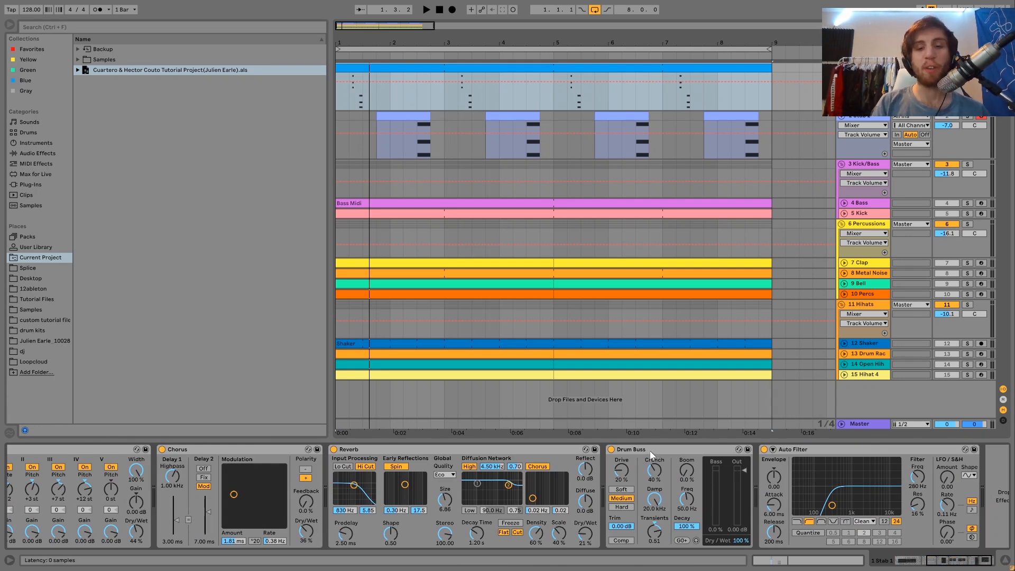
pyautogui.doubleClick(658, 536)
pyautogui.press('space')
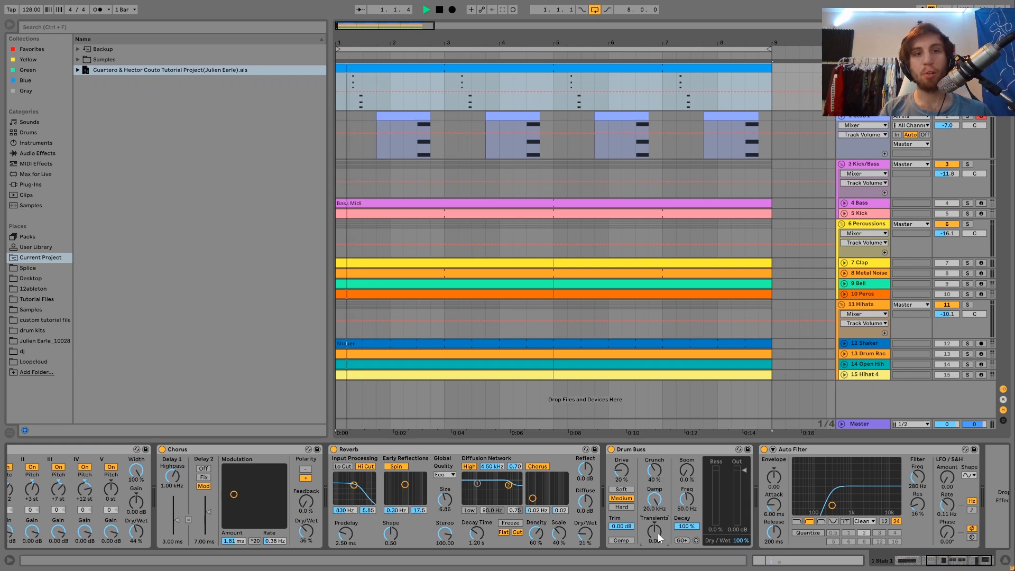
pyautogui.hotkey('ctrl', 'z')
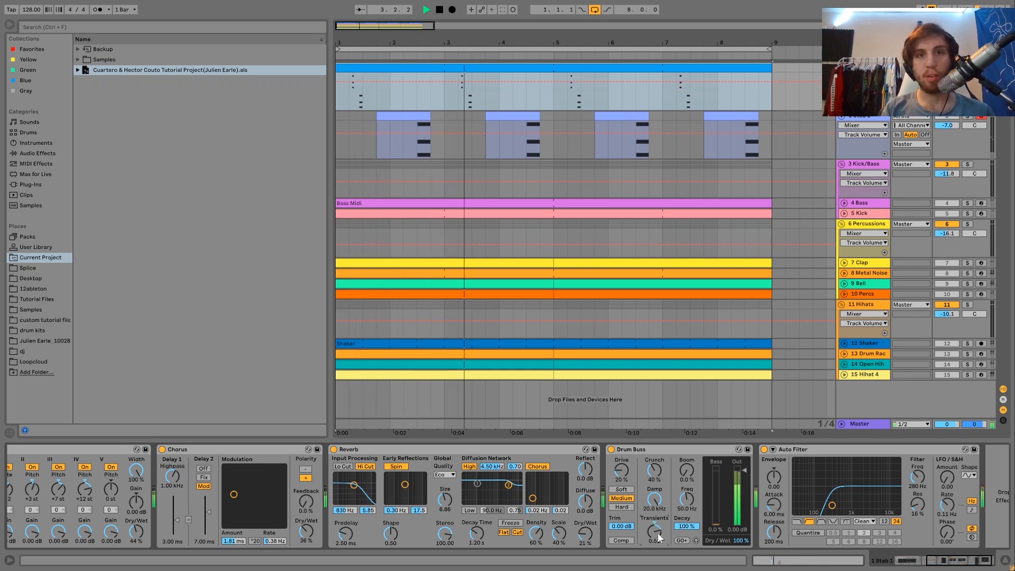
pyautogui.press('space')
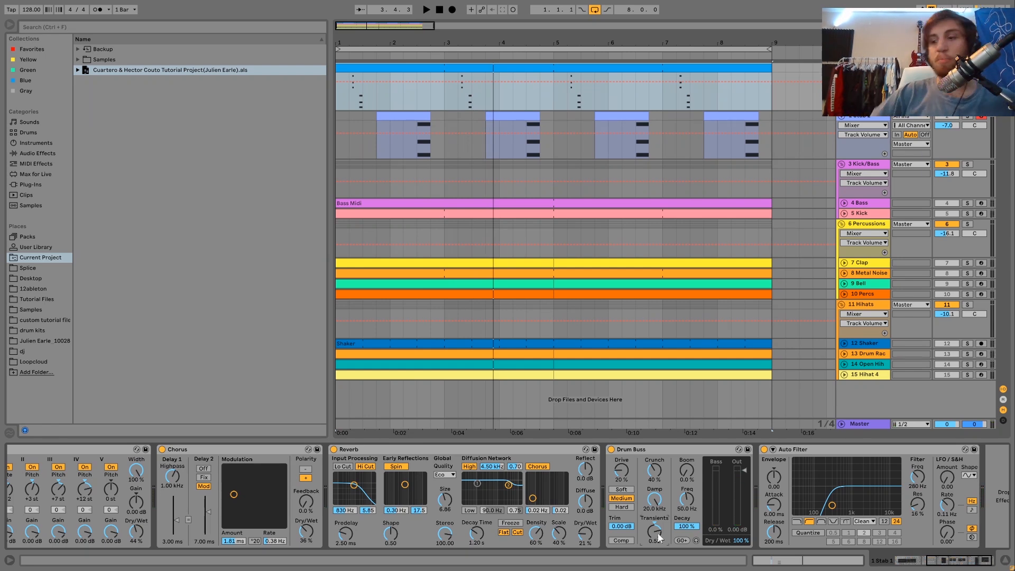
# - Show the Analog F1 Freq automation on the second synth track and play it from position 2.2.1
pyautogui.click(807, 462)
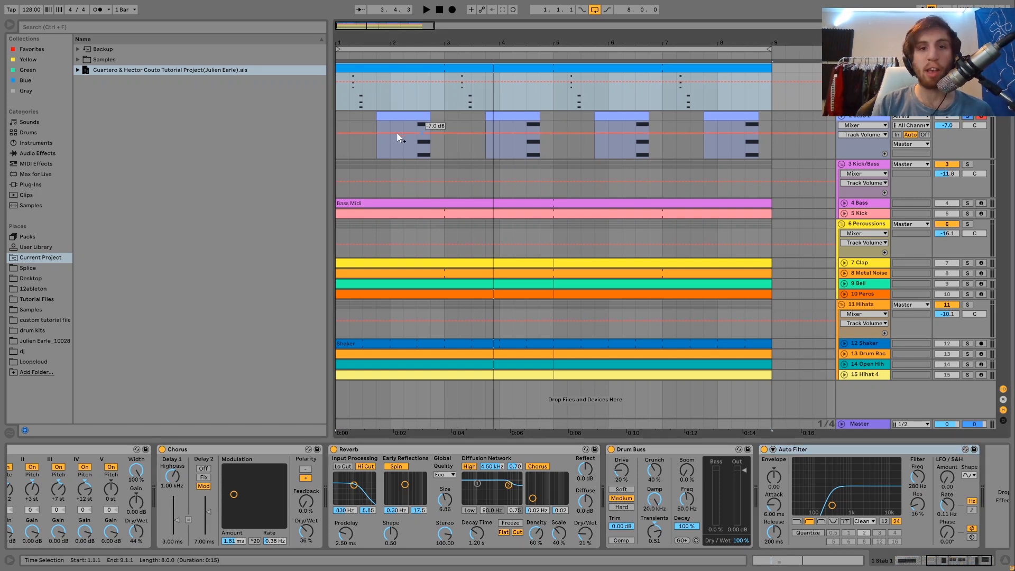
pyautogui.click(401, 156)
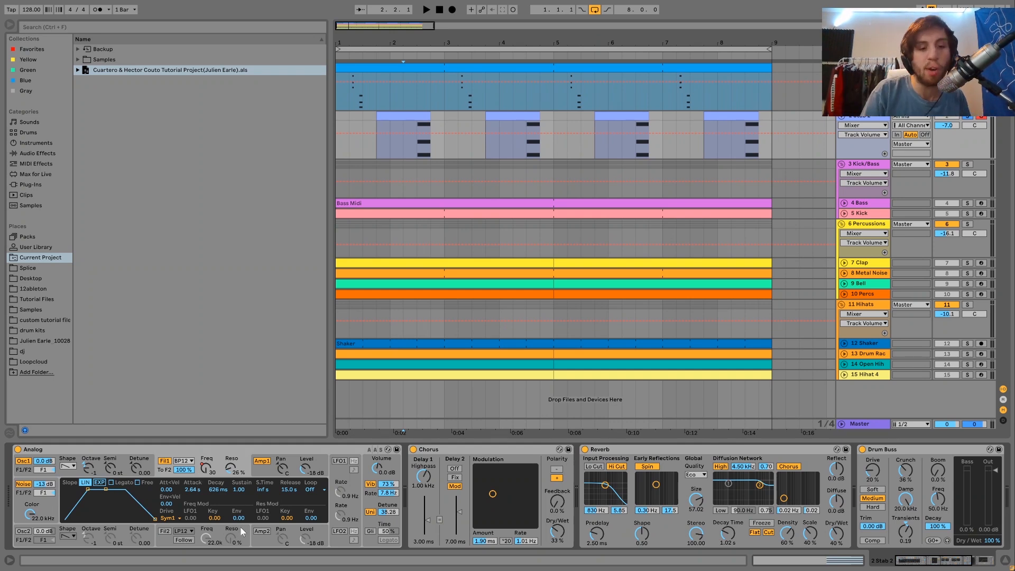
pyautogui.click(205, 473)
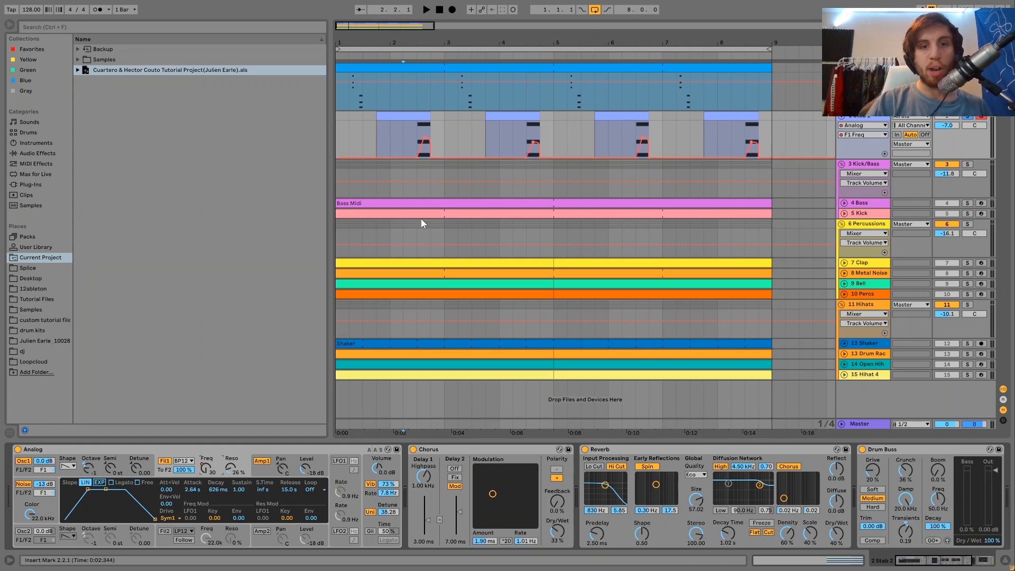
pyautogui.click(402, 132)
pyautogui.press('space')
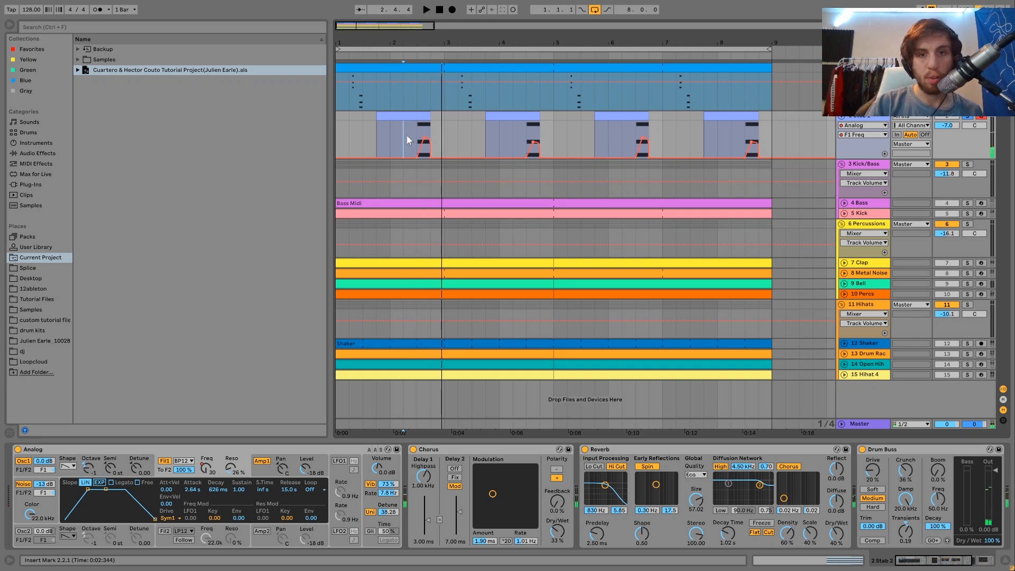
# - Audition the second synth's chord clips in bars 2 and 4 to compare their F1 Freq automation
pyautogui.click(512, 138)
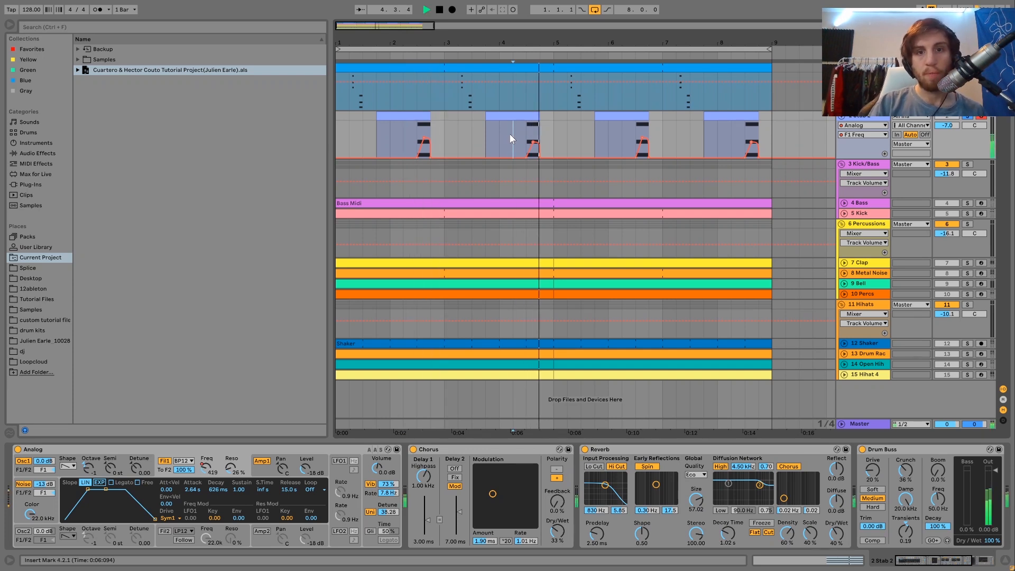
pyautogui.moveTo(534, 148)
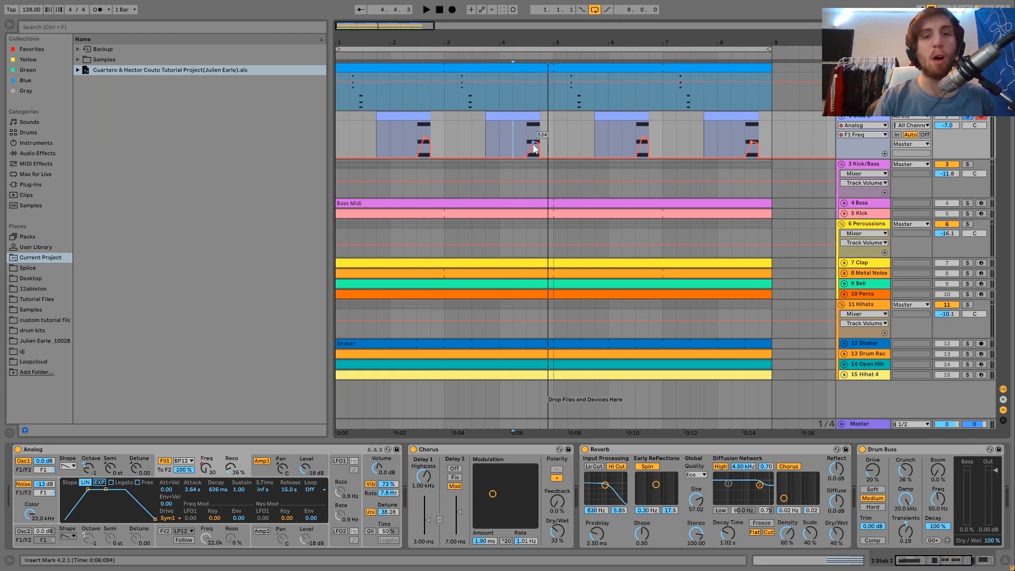
pyautogui.click(410, 142)
pyautogui.press('space')
pyautogui.click(521, 136)
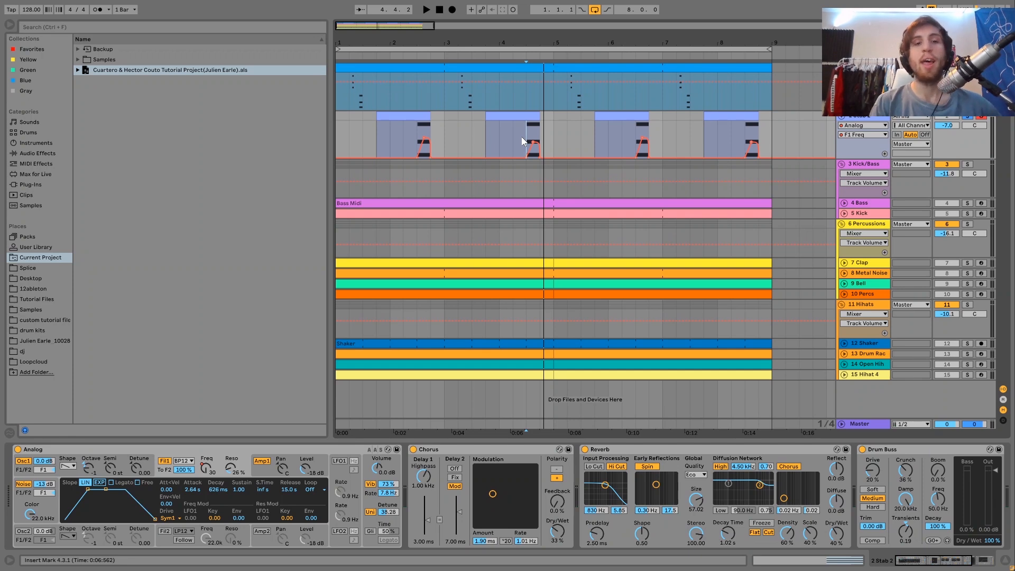
# - Replay the second synth's first chord clip from position 2.3.1 and again from 2.2.1
pyautogui.click(421, 135)
pyautogui.press('space')
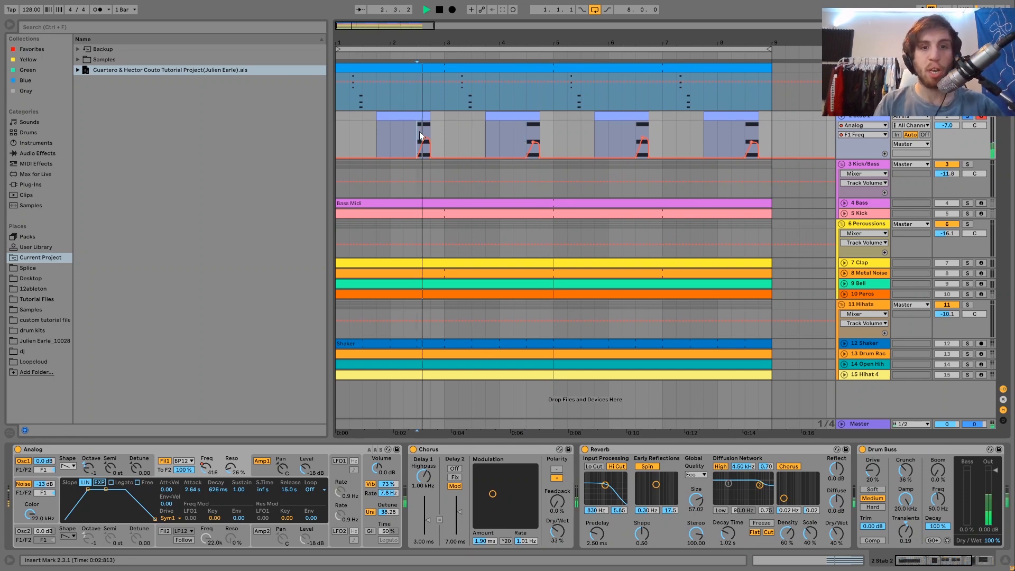
pyautogui.press('space')
pyautogui.click(403, 129)
pyautogui.press('space')
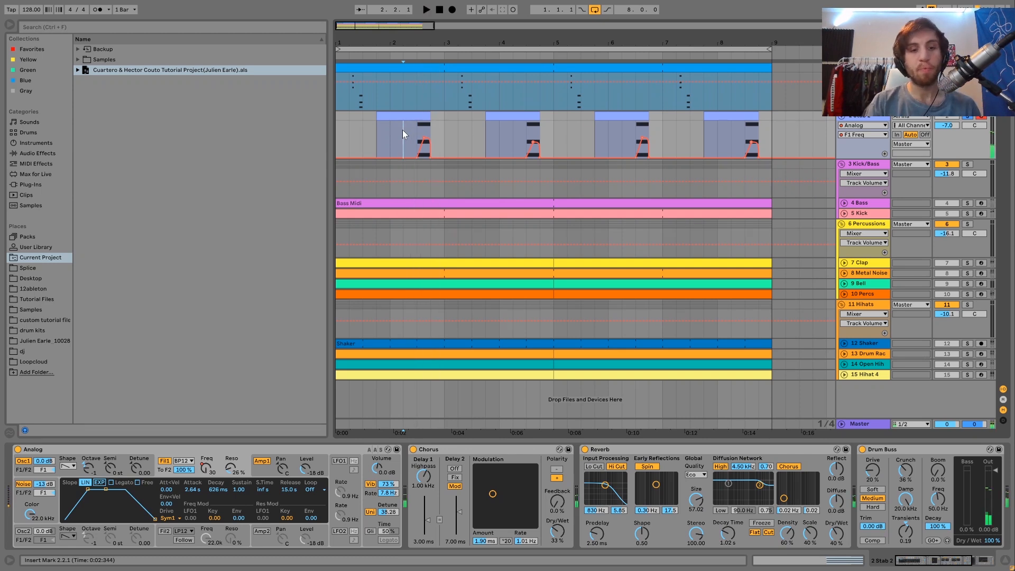
pyautogui.press('space')
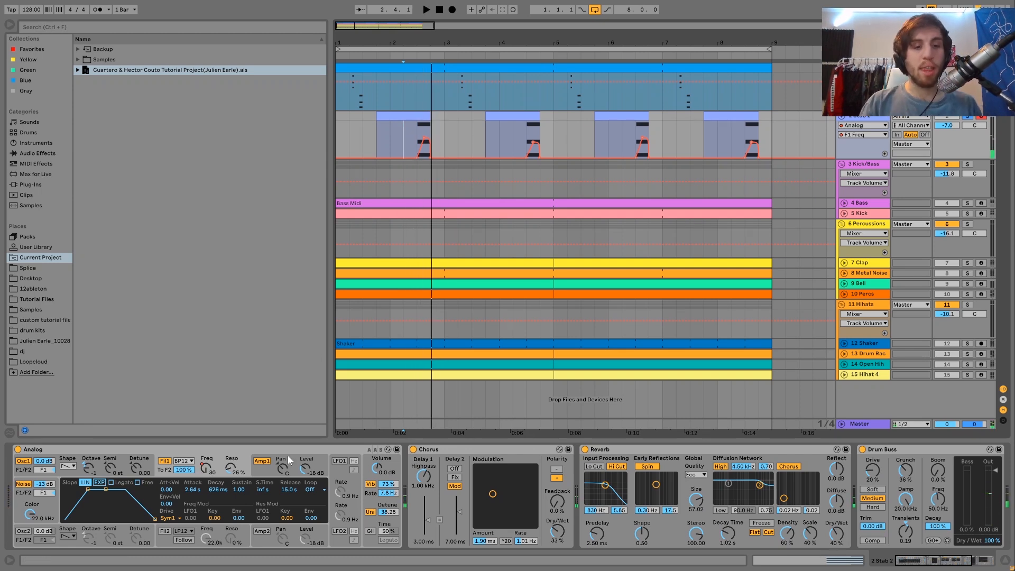
# - Review the Amp 1 envelope and the global vibrato, unison and voice settings of the second synth's Analog
pyautogui.click(266, 468)
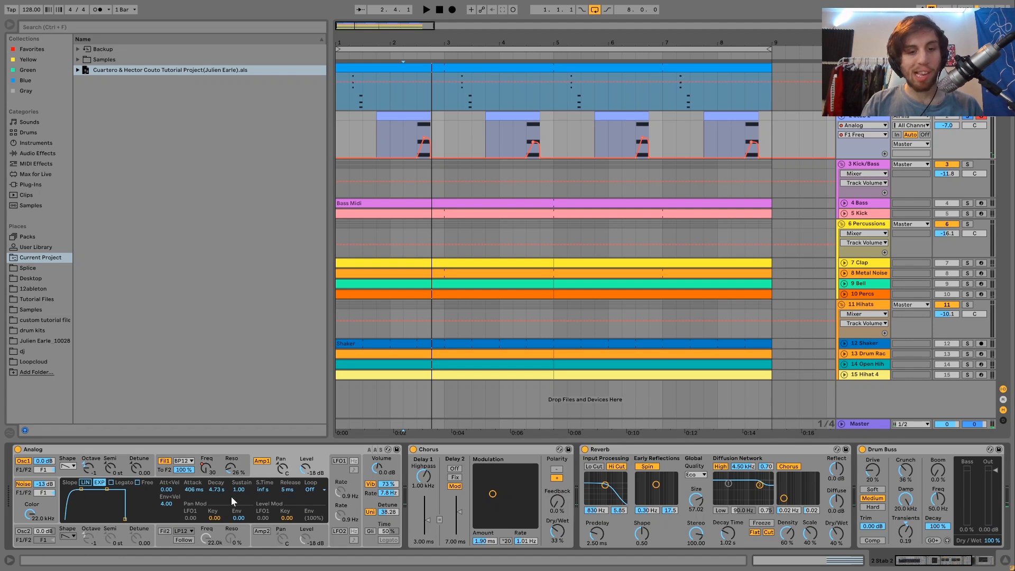
pyautogui.click(377, 500)
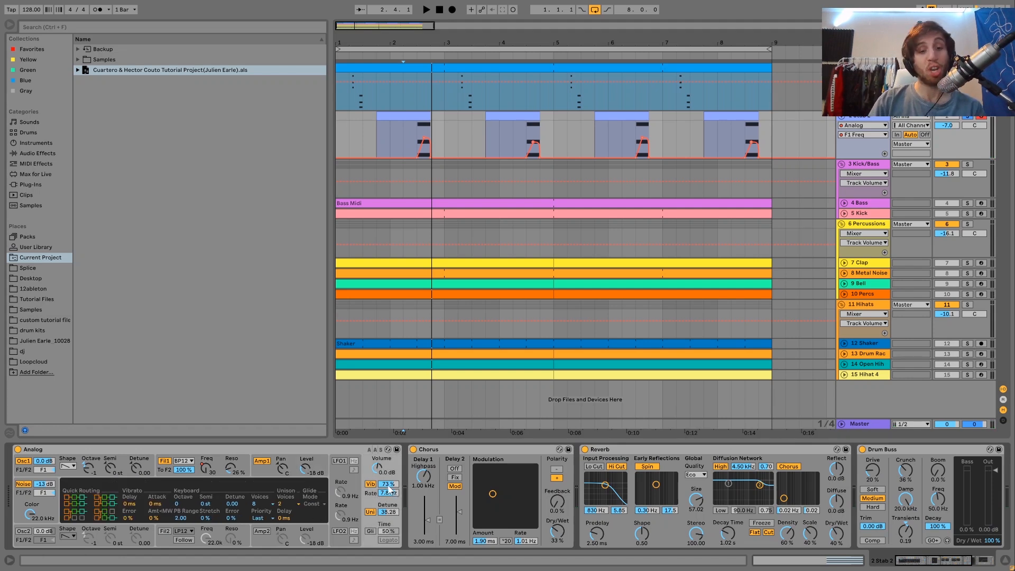
pyautogui.press('space')
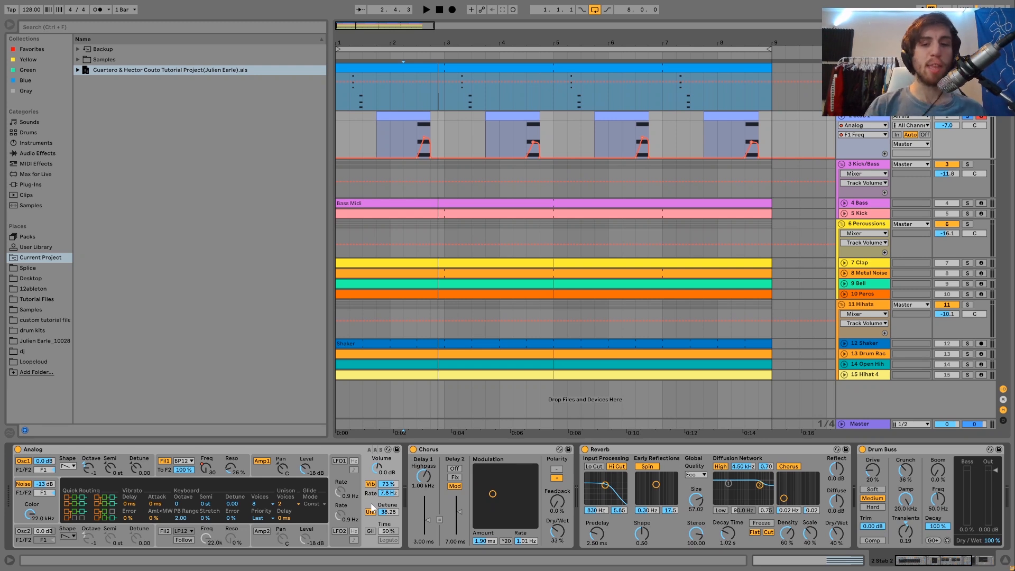
# - Examine the Chorus, Reverb, Drum Buss and Auto Filter settings in the second synth's device chain
pyautogui.hscroll(3, 373, 509)
pyautogui.hscroll(3, 372, 509)
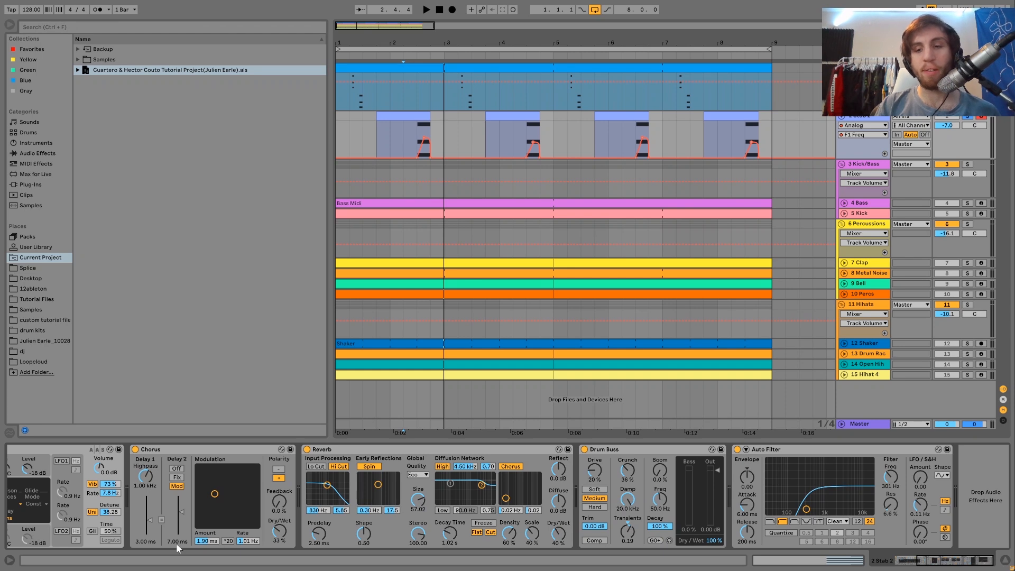
pyautogui.hscroll(1, 732, 455)
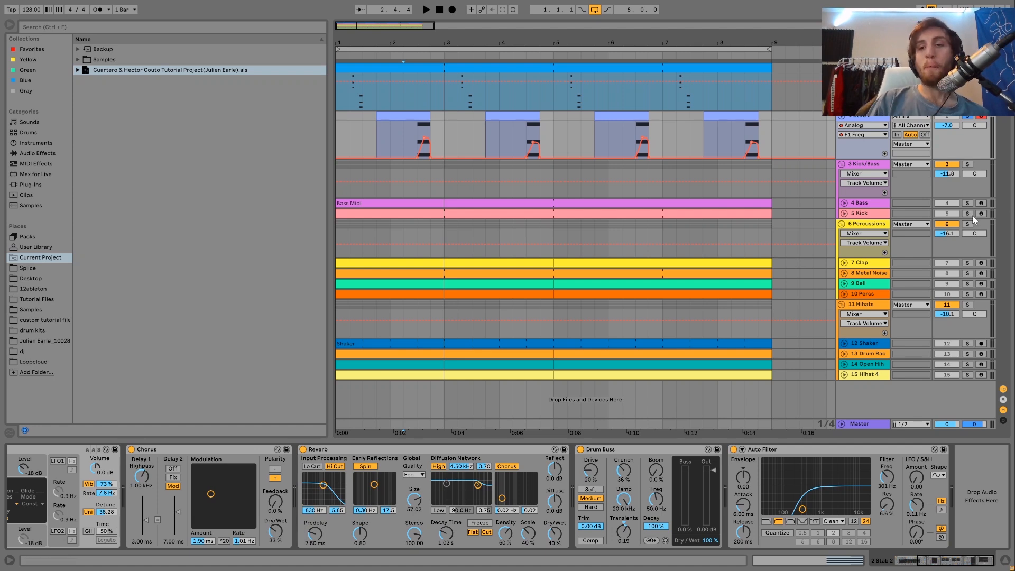
# - Solo and unfold the Bass track, play it, and open its Bass Midi clip for note viewing
pyautogui.click(967, 203)
pyautogui.click(844, 202)
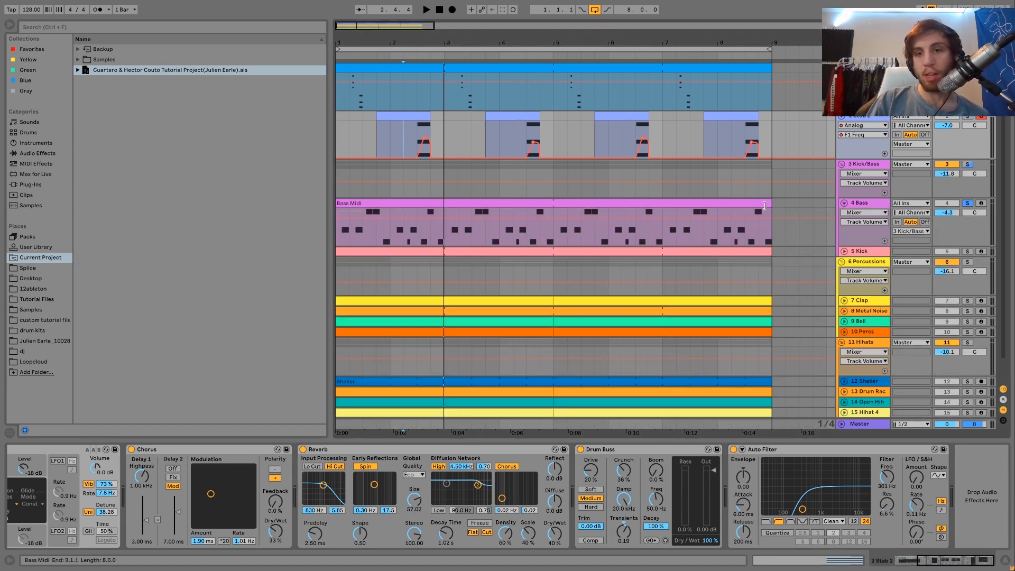
pyautogui.click(754, 204)
pyautogui.press('space')
pyautogui.doubleClick(754, 204)
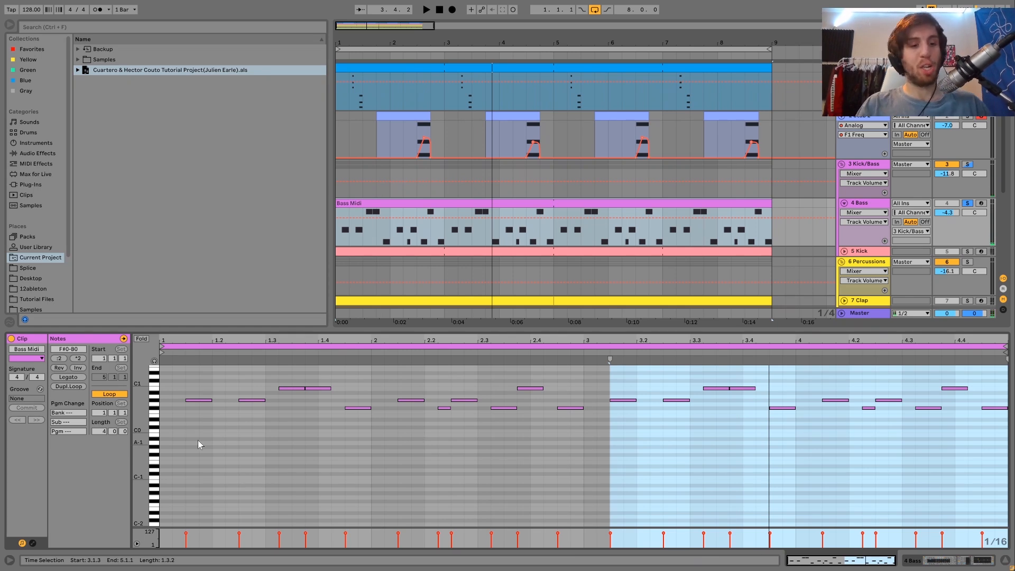
# - Examine the G#0, B0 and F#0 notes in the bass clip and compare them with the second synth's chord notes
pyautogui.click(155, 404)
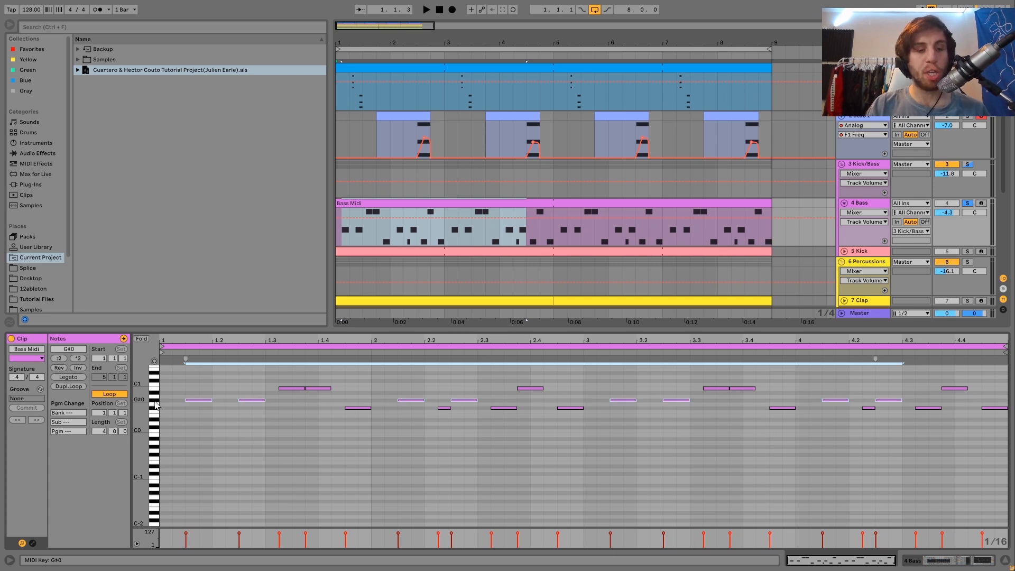
pyautogui.click(155, 388)
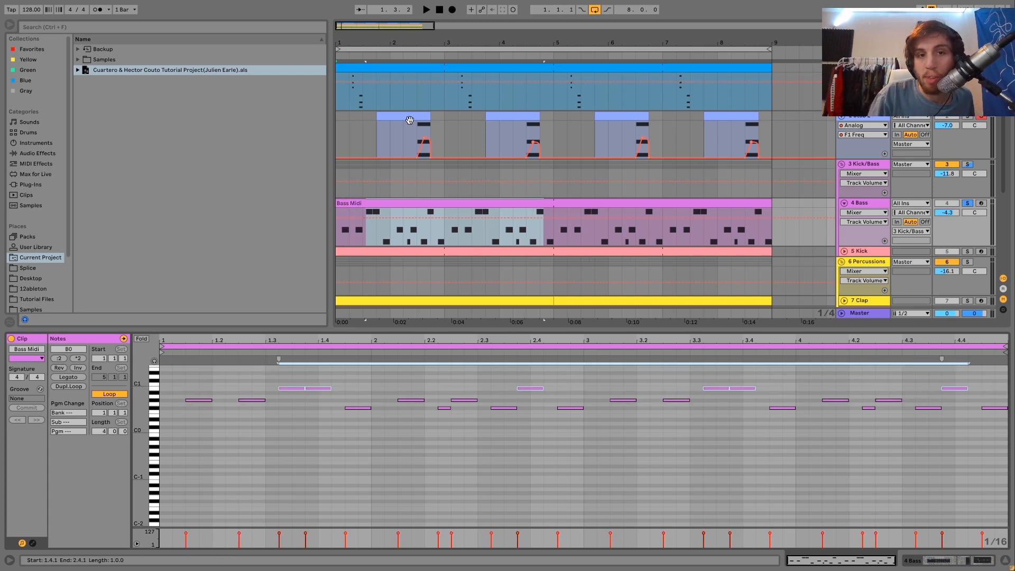
pyautogui.click(425, 135)
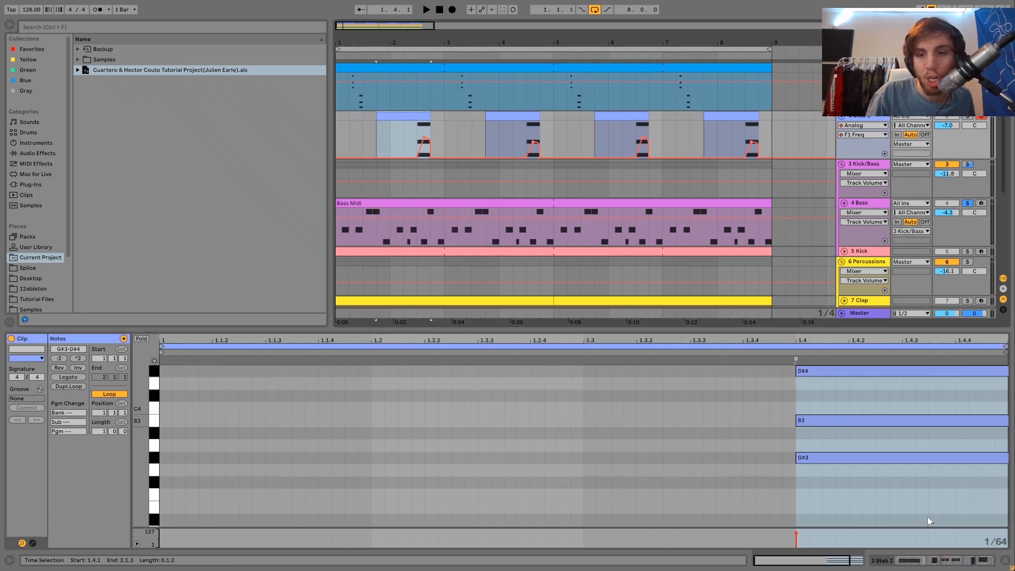
pyautogui.click(471, 211)
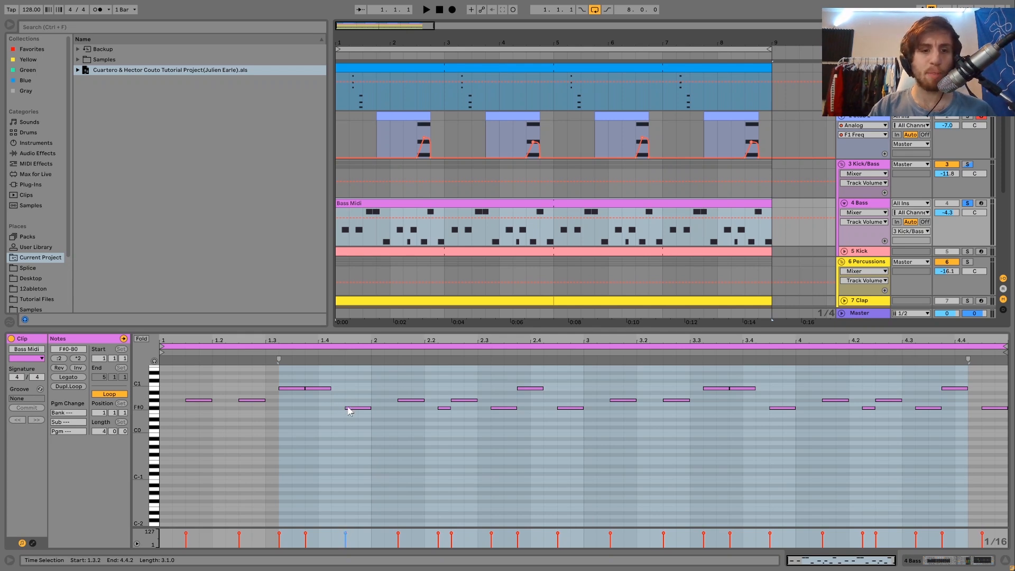
pyautogui.click(259, 400)
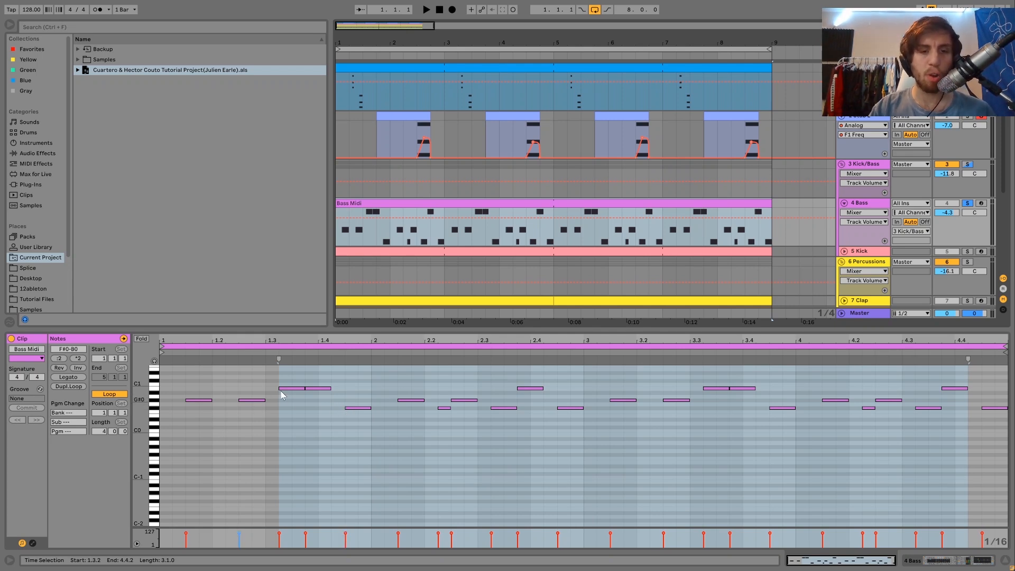
# - Try the bass note at 1.4.3 one octave higher at F#1, return it to F#0, and play the bass
pyautogui.click(357, 407)
pyautogui.hotkey('shift', 'Up')
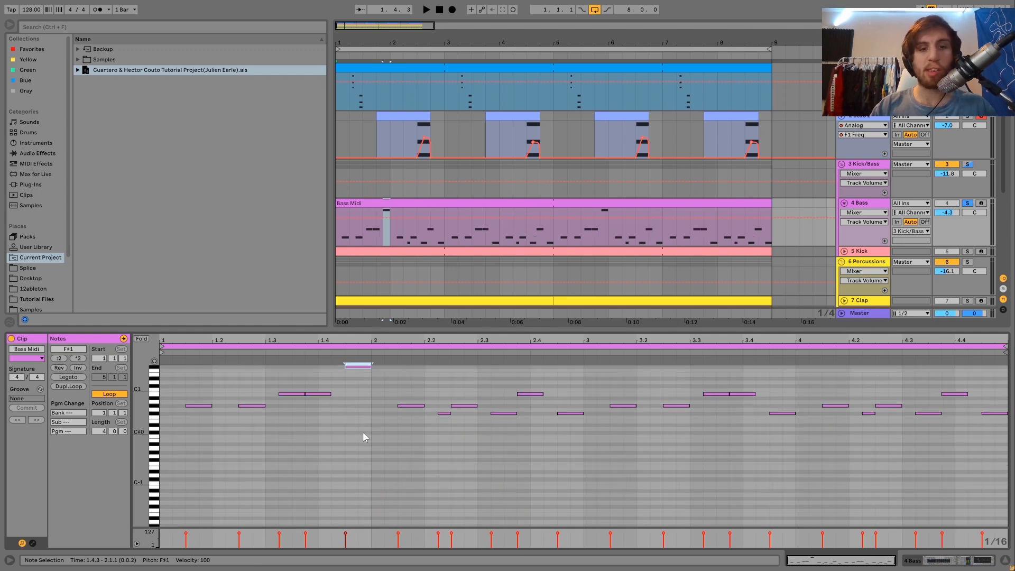
pyautogui.hotkey('shift', 'Down')
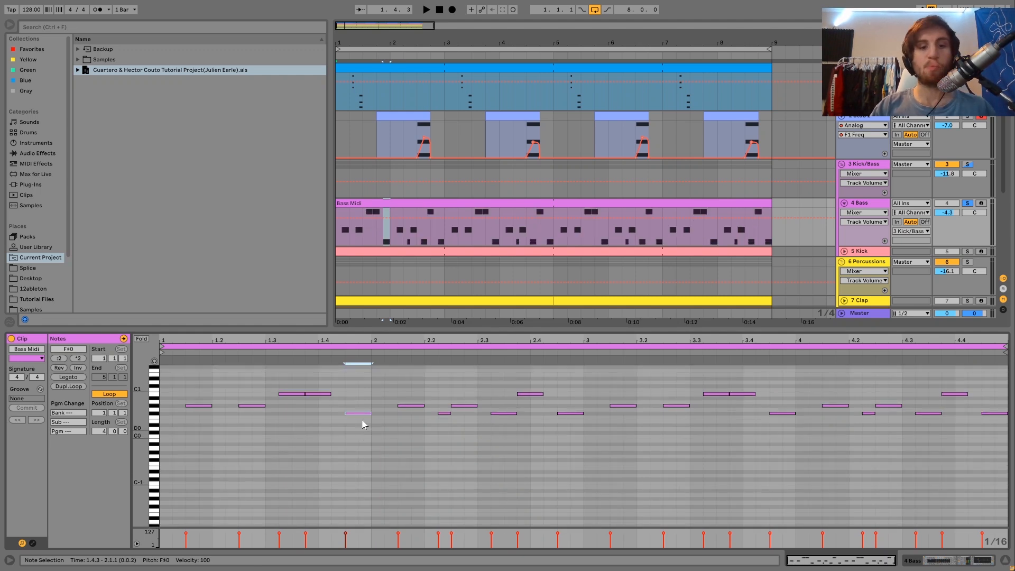
pyautogui.press('space')
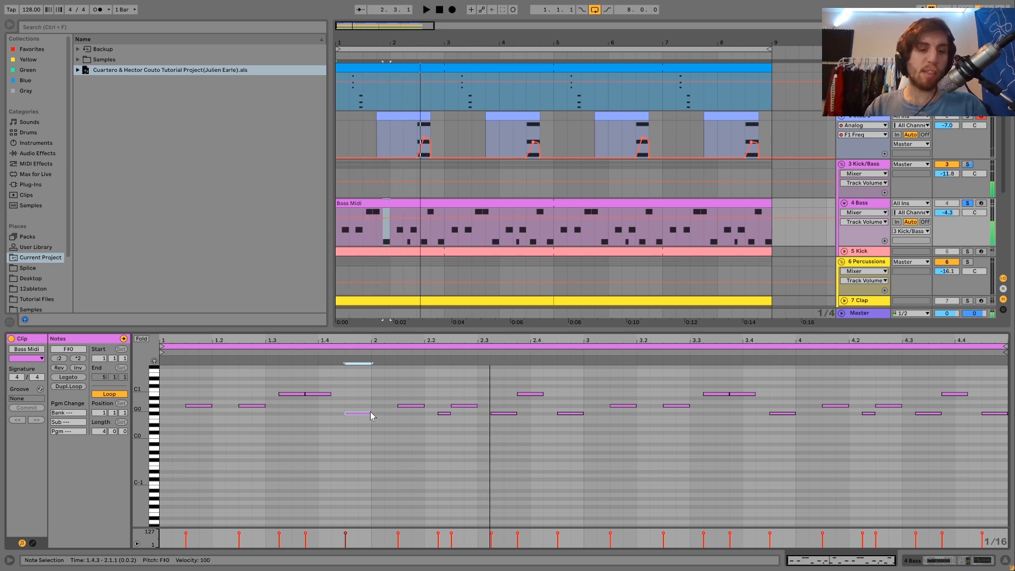
# - Solo the Kick/Bass group and play the kick and bass together in several short passes
pyautogui.click(967, 165)
pyautogui.press('space')
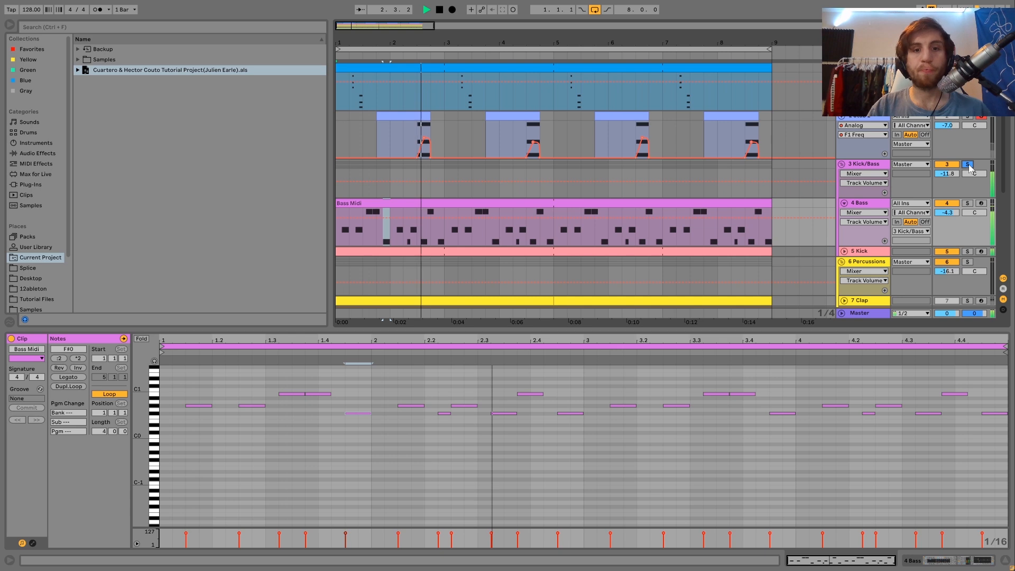
pyautogui.press('space')
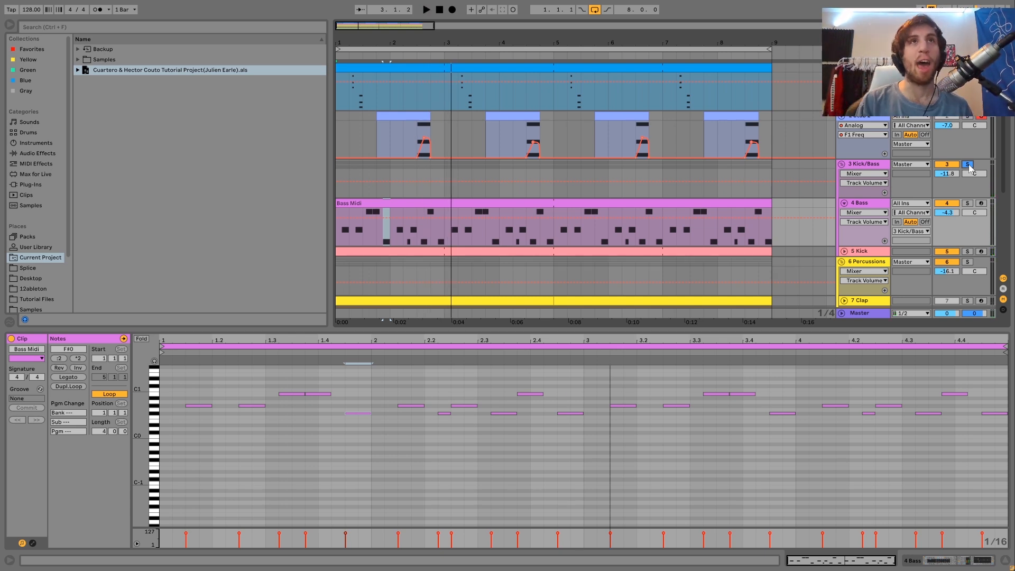
pyautogui.press('space')
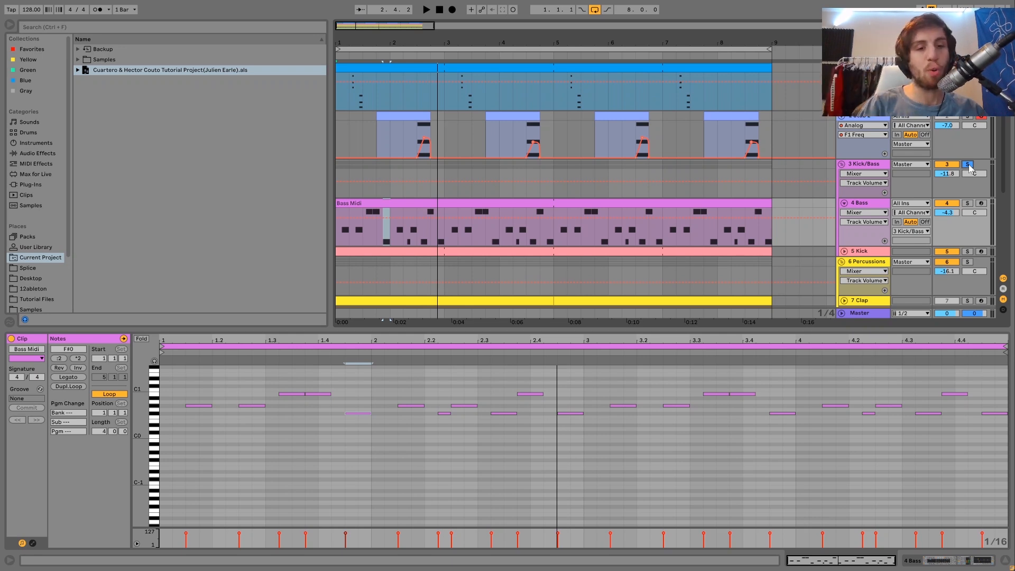
pyautogui.press('space')
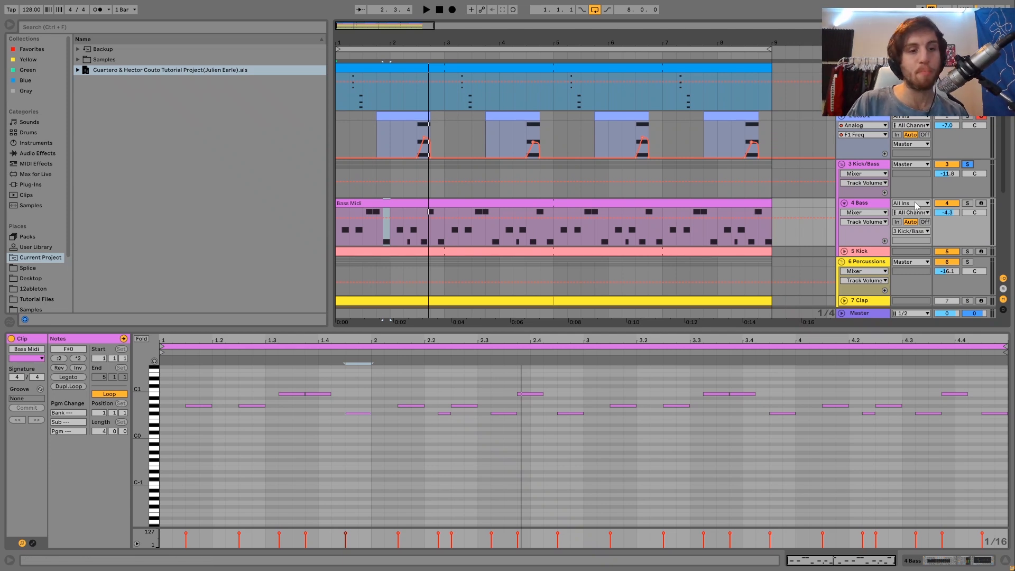
pyautogui.press('space')
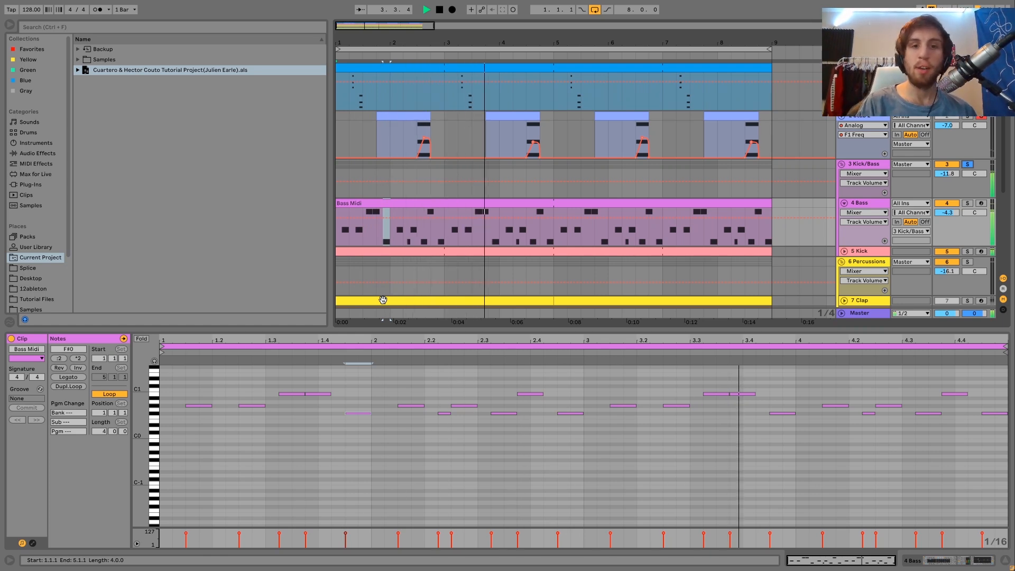
pyautogui.press('space')
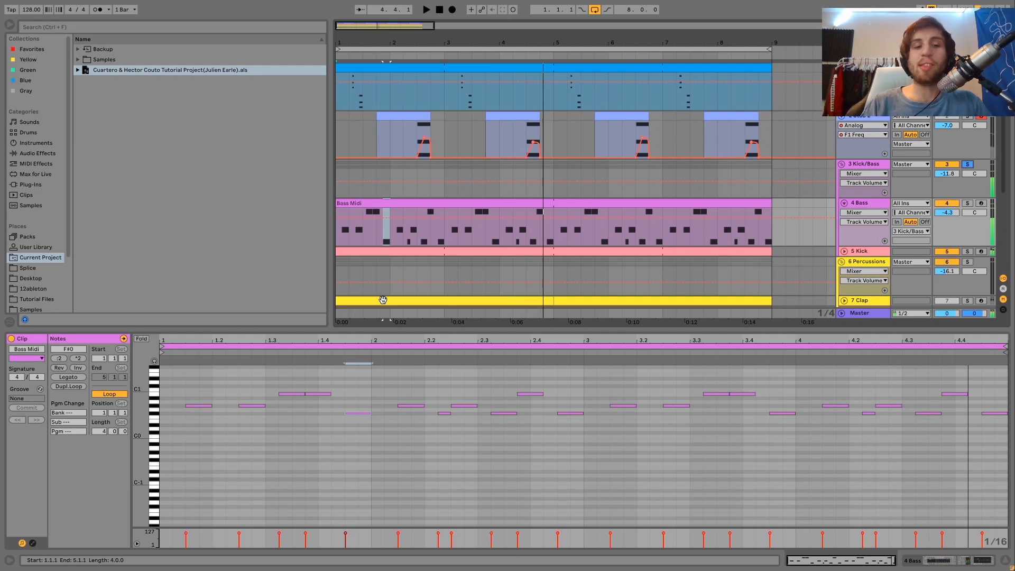
# - Show the Bass track's devices, solo the track, and play it with Analog's Filter 1 switched off
pyautogui.doubleClick(862, 204)
pyautogui.click(967, 203)
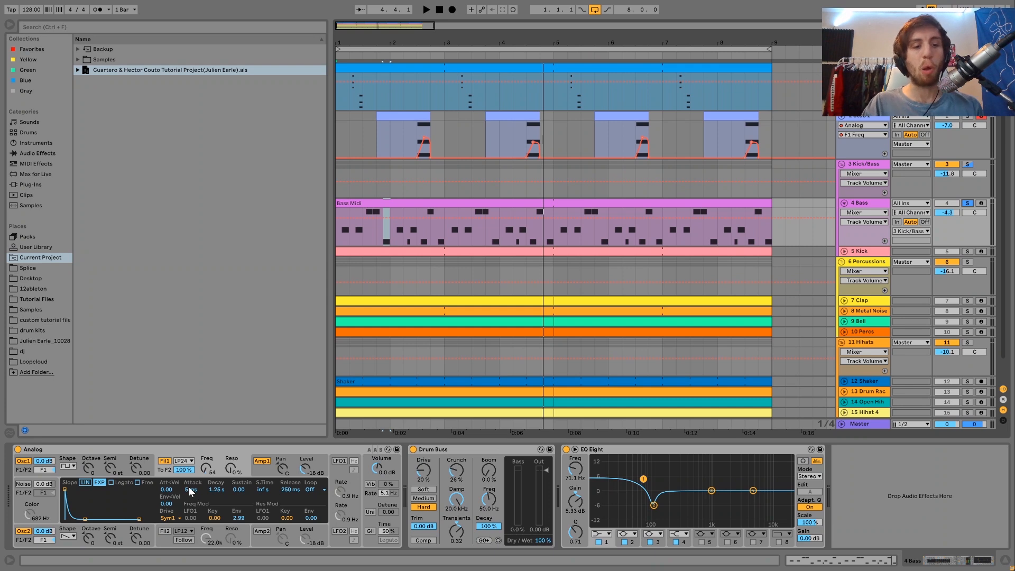
pyautogui.click(164, 461)
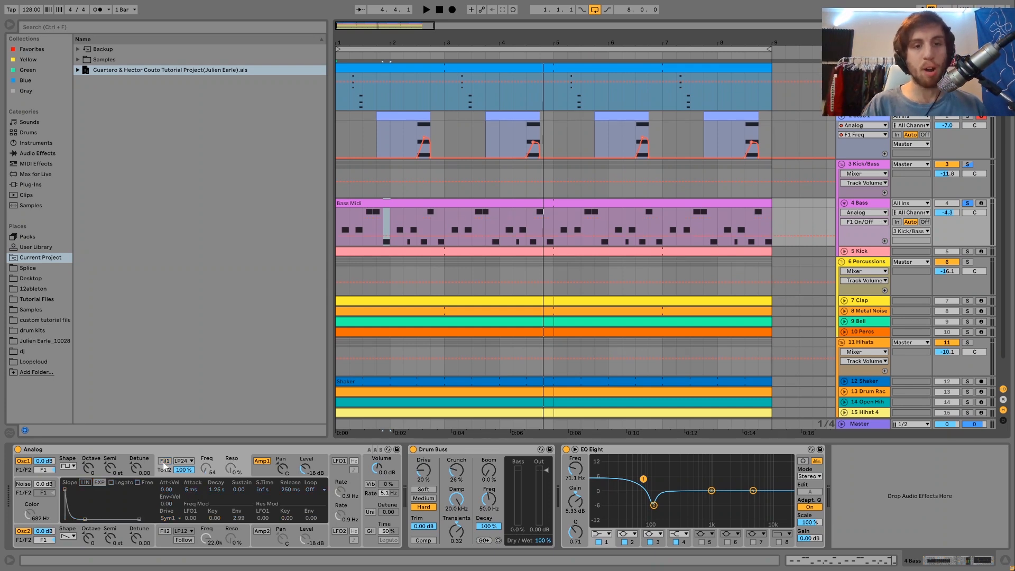
pyautogui.press('space')
pyautogui.press('space')
# - Compare the bass sound with Analog's oscillator 2 switched off and on again
pyautogui.press('space')
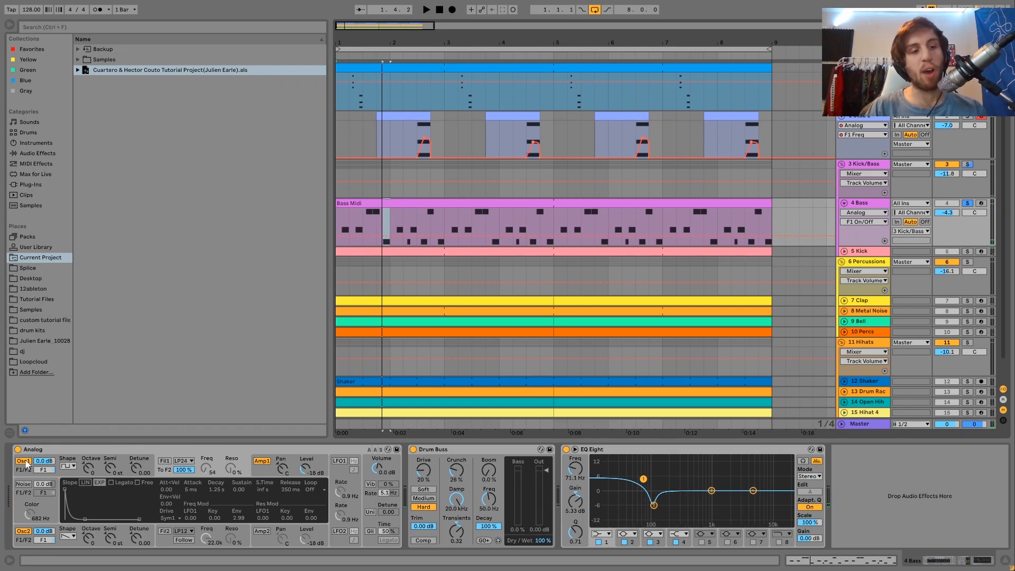
pyautogui.press('space')
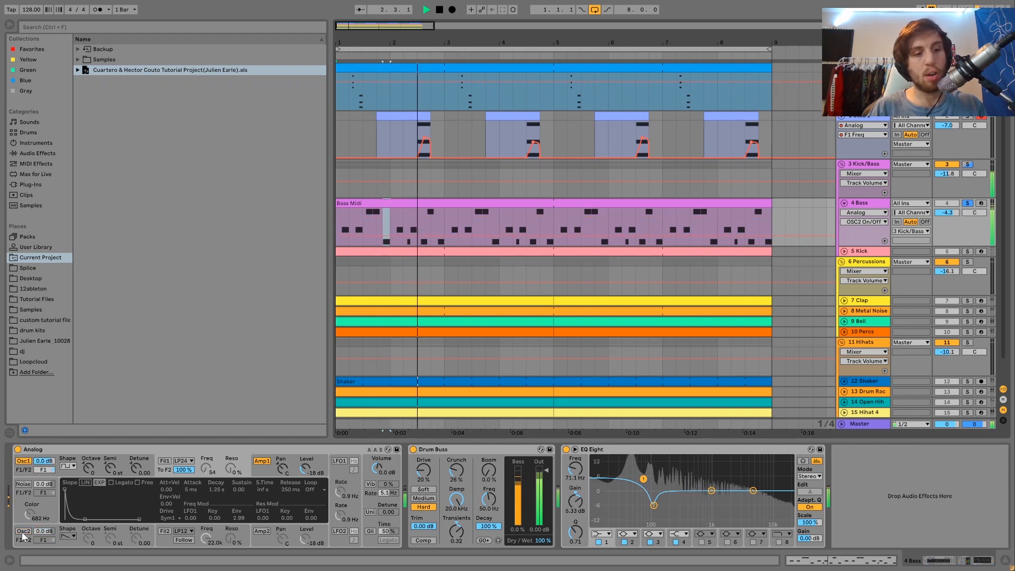
pyautogui.click(24, 533)
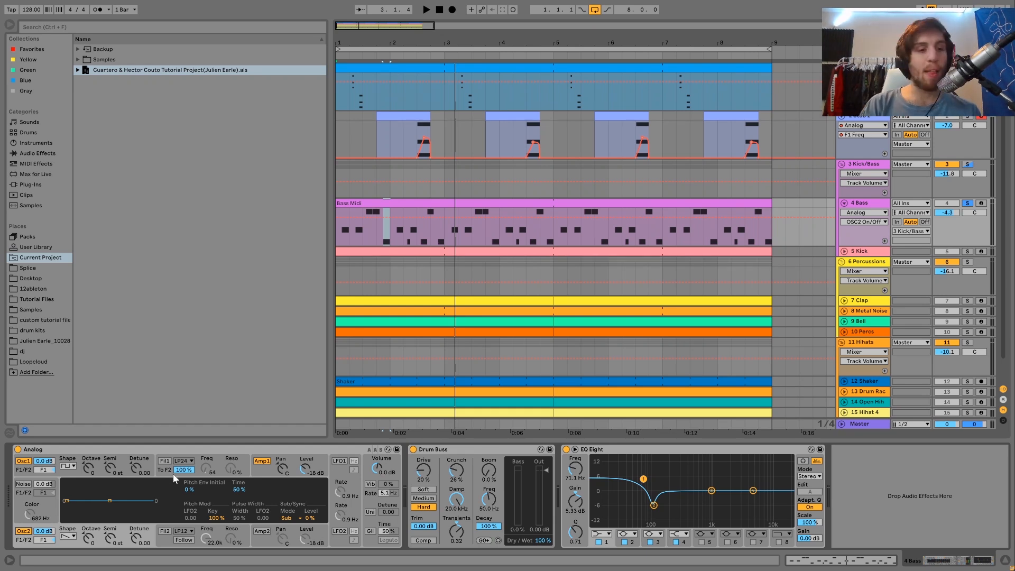
# - Switch Analog's Filter 1 back on, play the bass, and show the Amp 1 envelope settings
pyautogui.click(165, 461)
pyautogui.press('space')
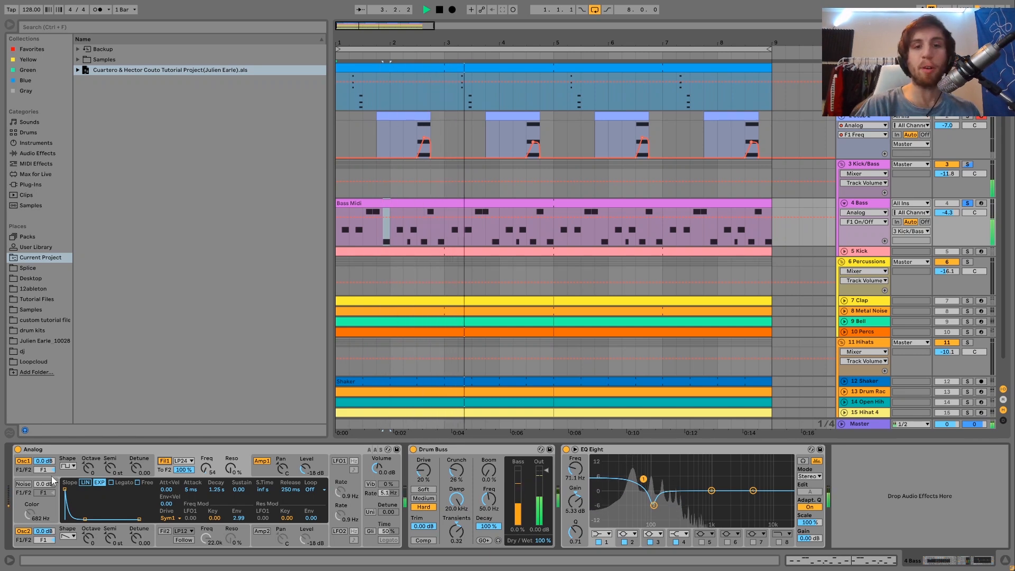
pyautogui.press('space')
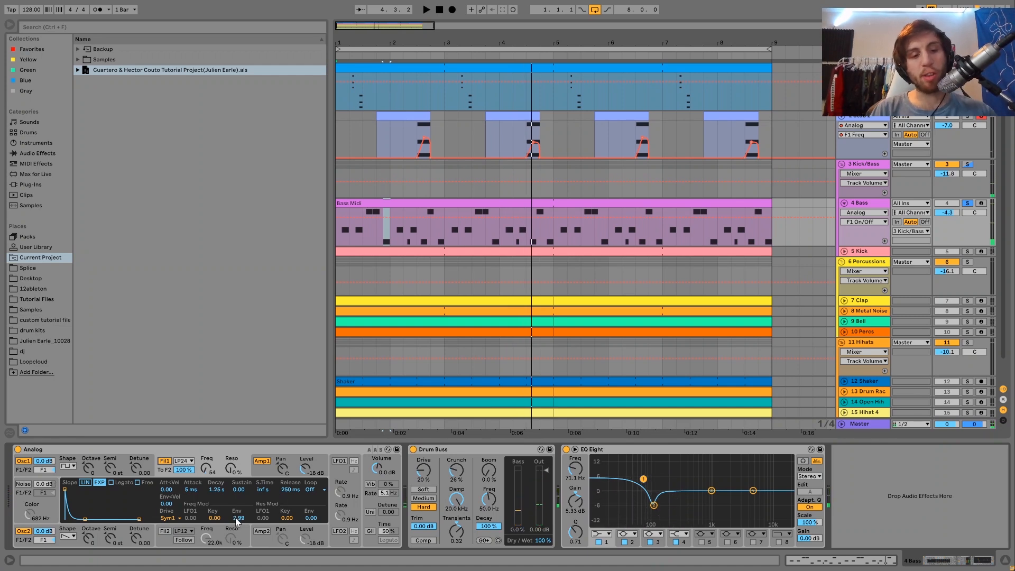
pyautogui.click(256, 476)
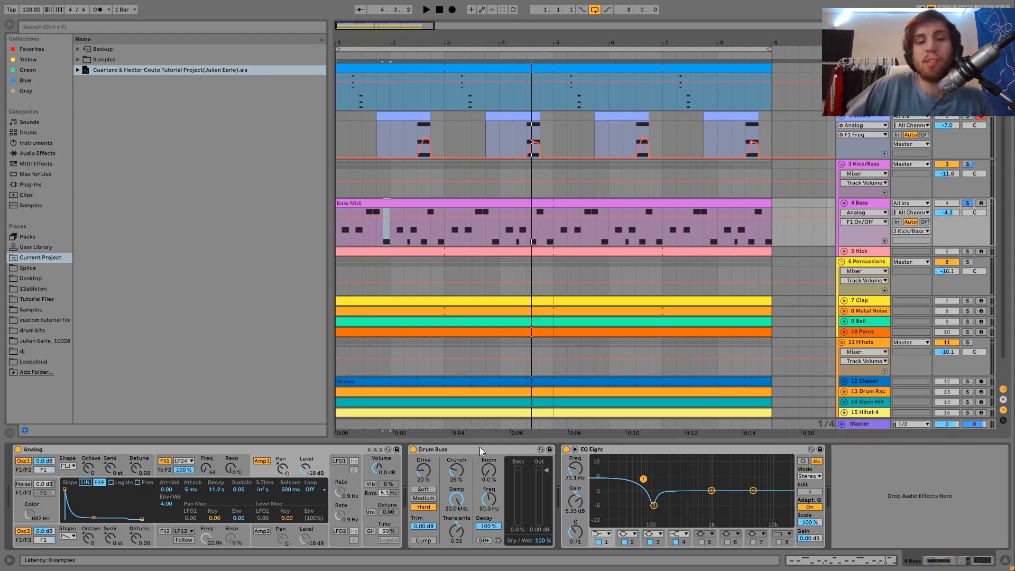
# - Compare the soloed bass with its Drum Buss switched off and on again during playback
pyautogui.click(413, 449)
pyautogui.press('space')
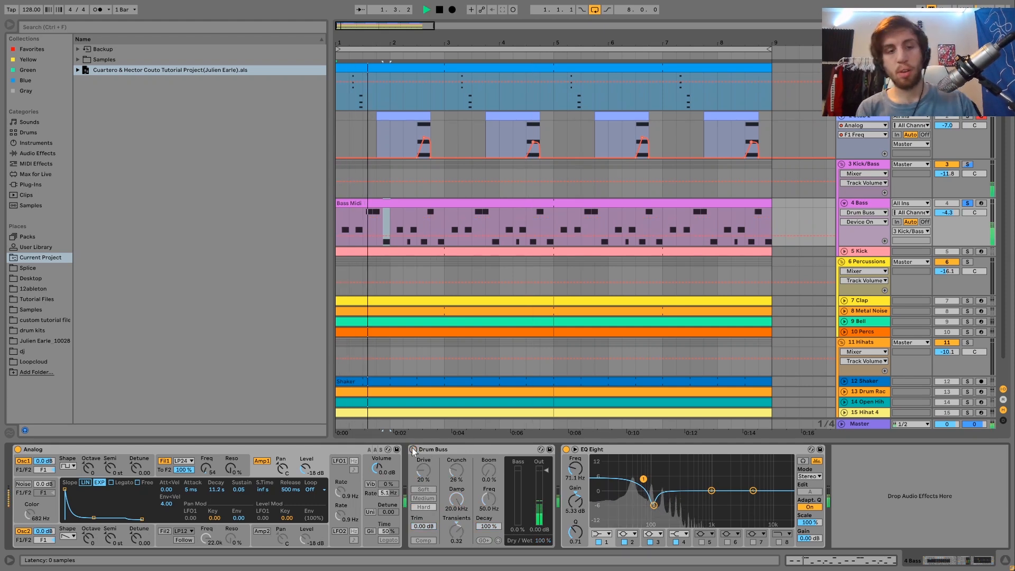
pyautogui.click(412, 450)
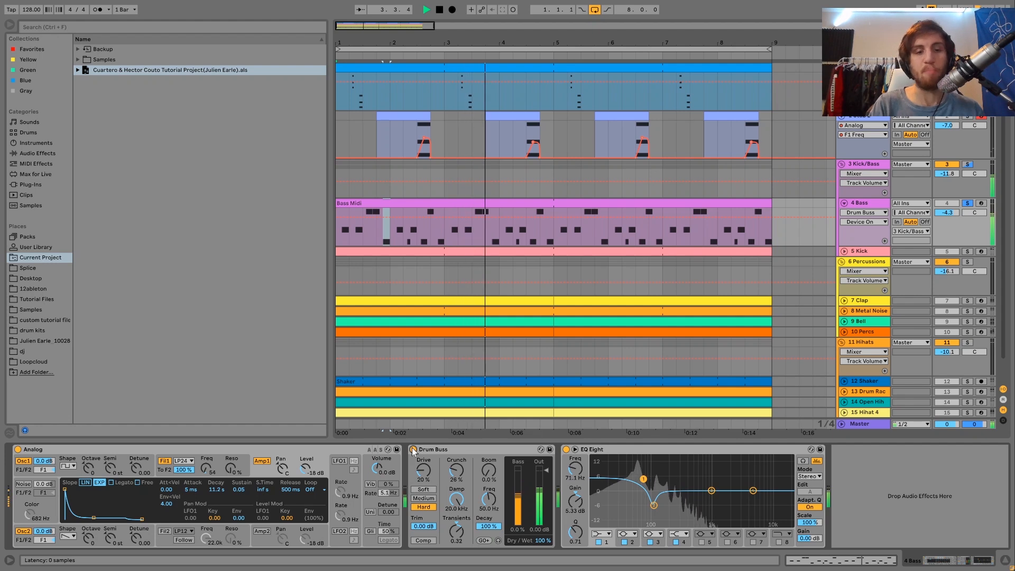
pyautogui.press('space')
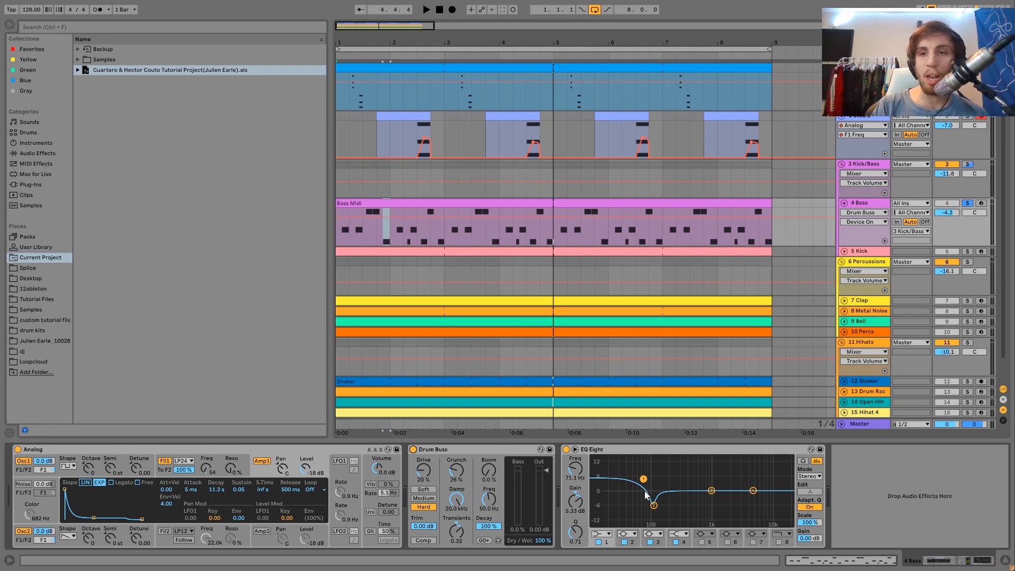
# - Solo the Kick track, unfold it to show its clip and devices, and play a short passage
pyautogui.click(967, 251)
pyautogui.click(866, 253)
pyautogui.doubleClick(865, 253)
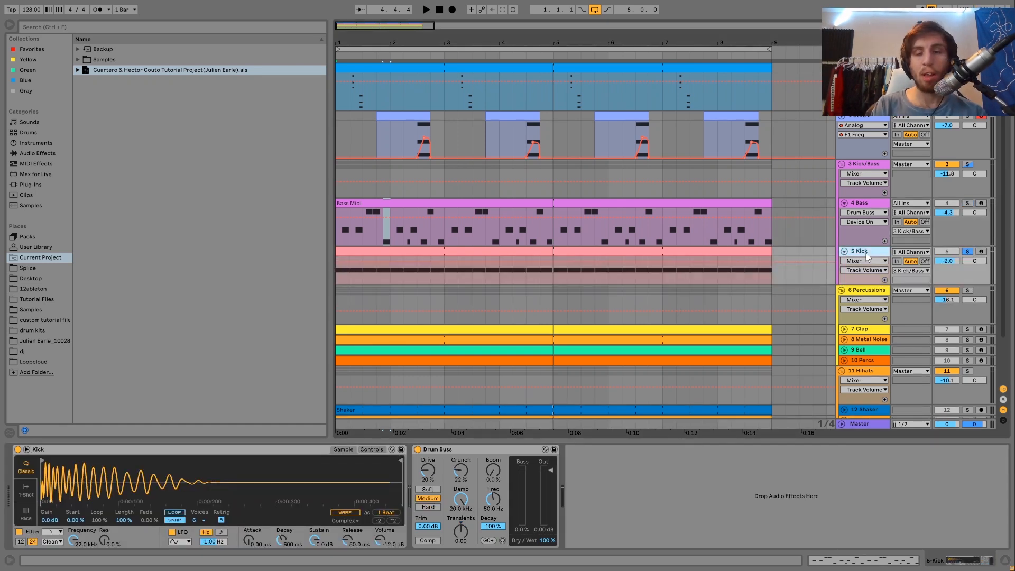
pyautogui.press('space')
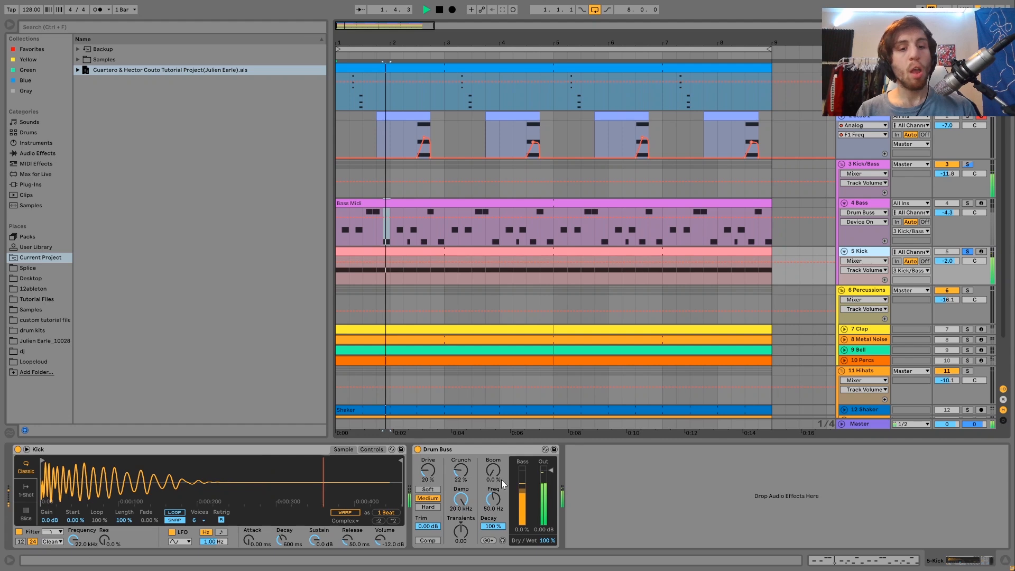
pyautogui.press('space')
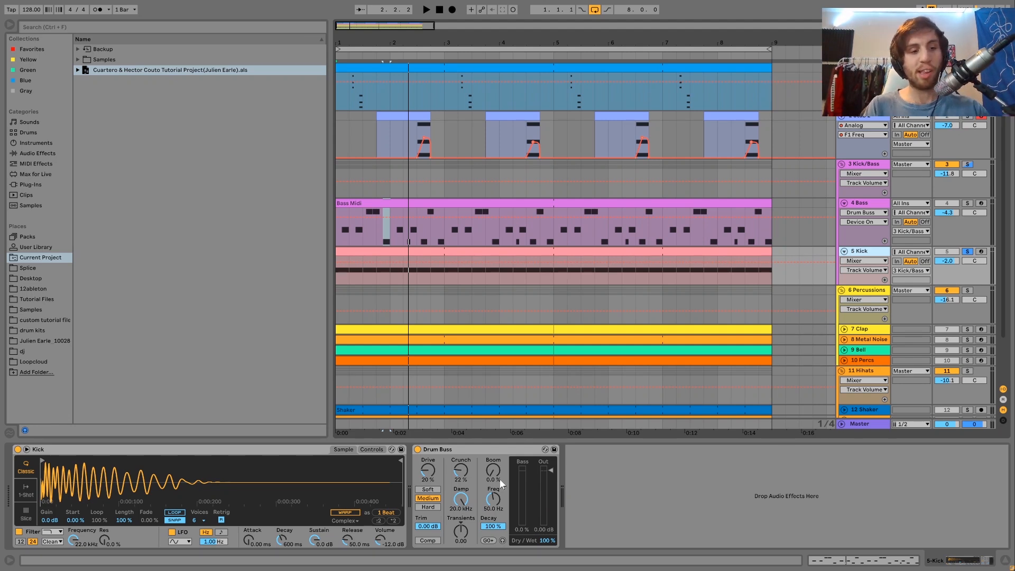
# - Replay the kick in several short passes, briefly releasing its solo to hear it against the full mix
pyautogui.press('space')
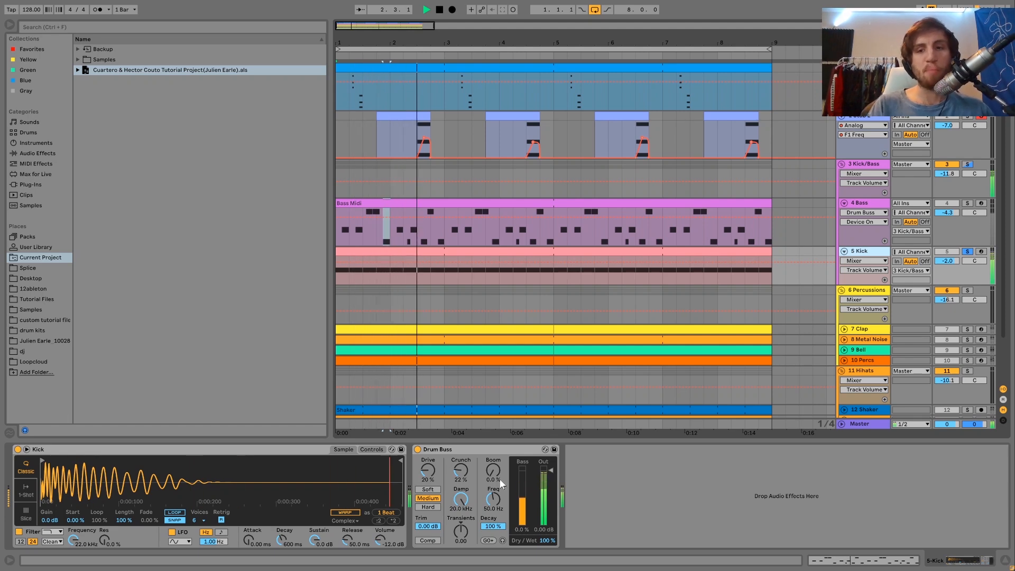
pyautogui.press('space')
pyautogui.press('space')
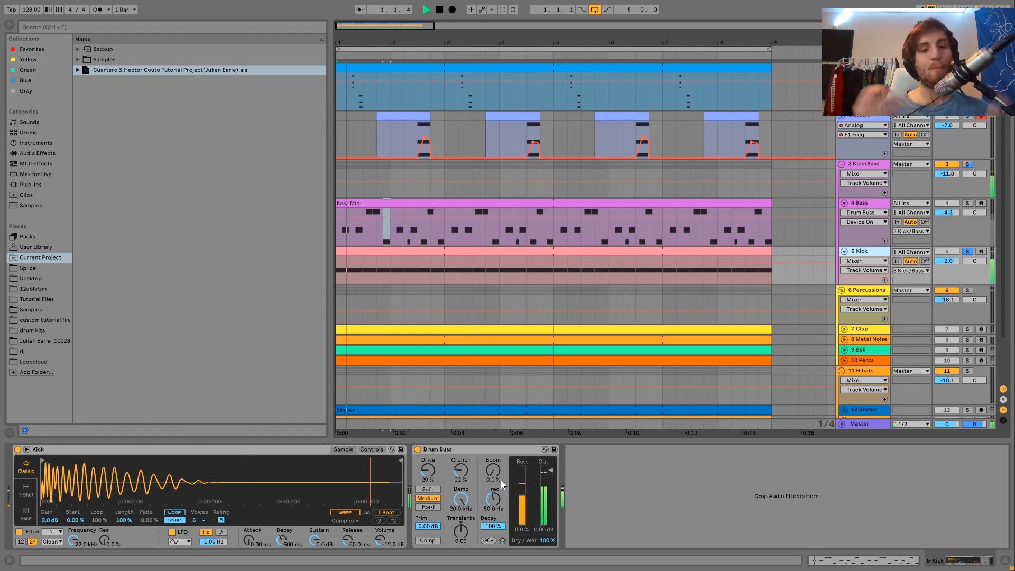
pyautogui.press('space')
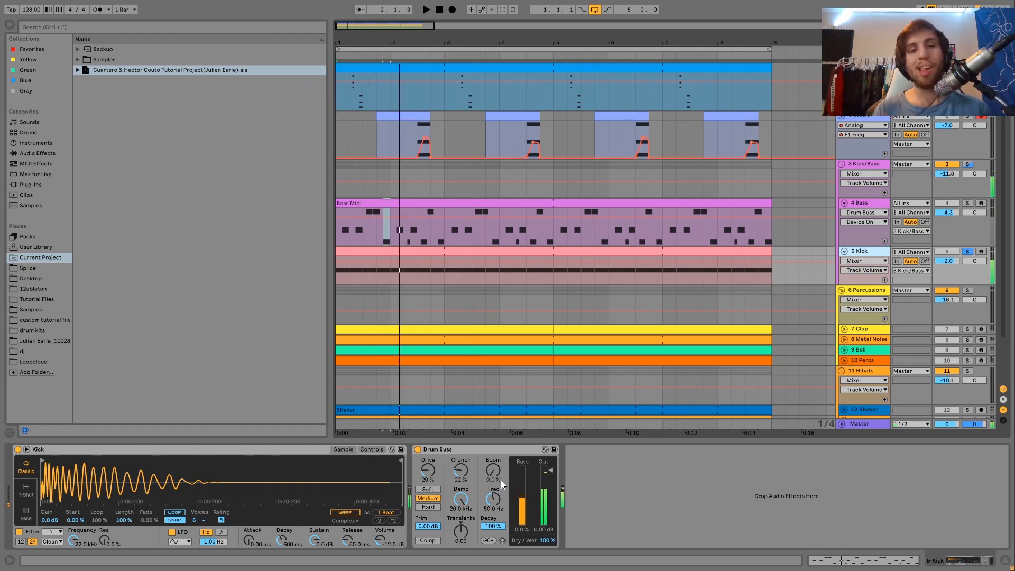
pyautogui.press('space')
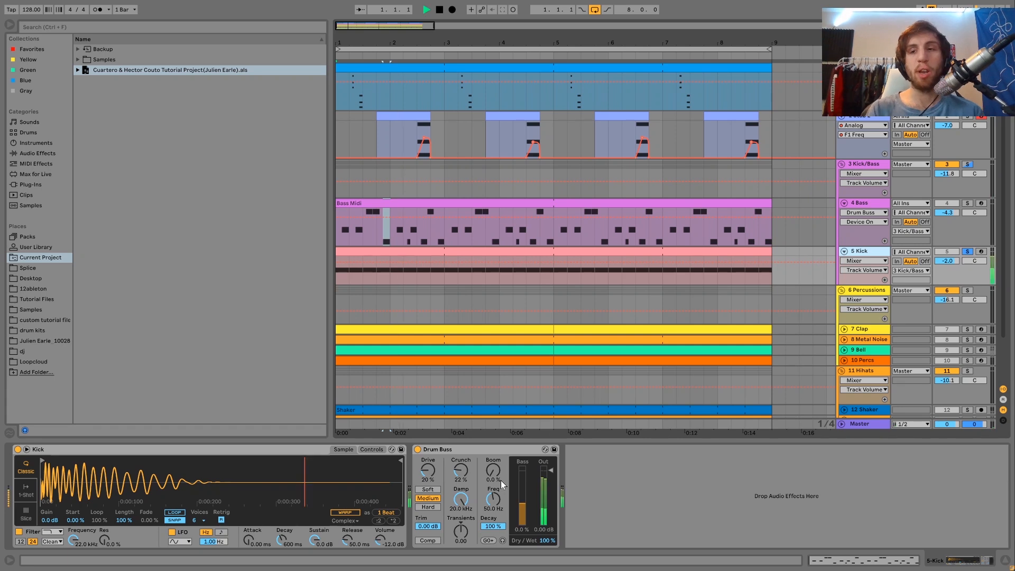
pyautogui.click(966, 252)
pyautogui.click(967, 252)
pyautogui.press('space')
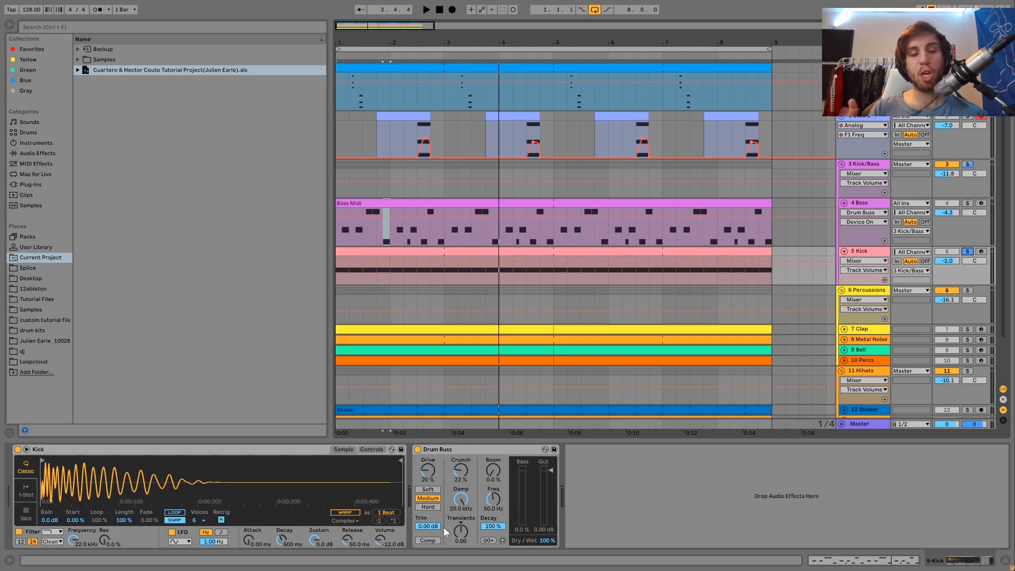
# - Play the soloed kick and compare it with its Drum Buss bypassed and active
pyautogui.press('space')
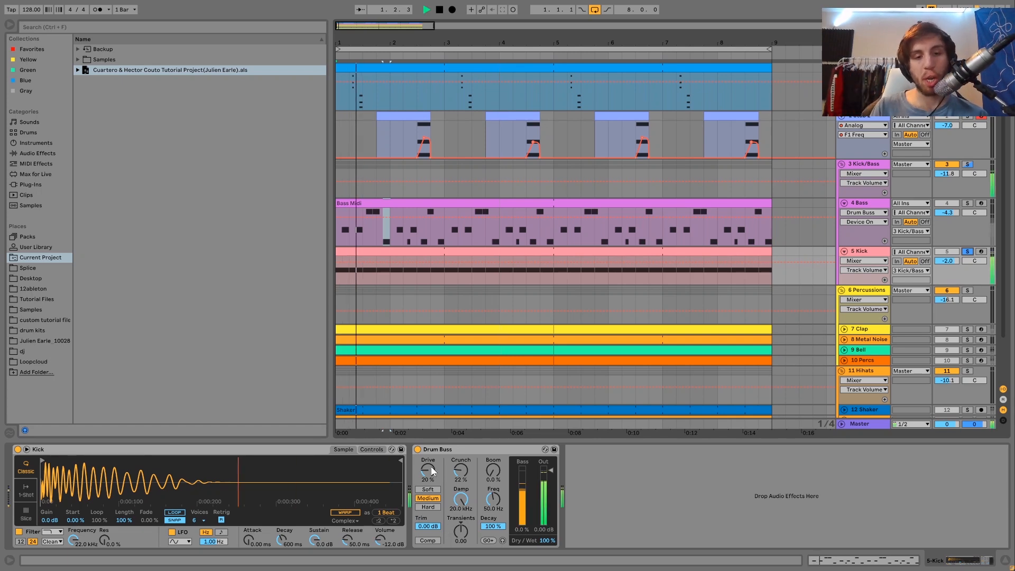
pyautogui.click(417, 449)
pyautogui.click(417, 449)
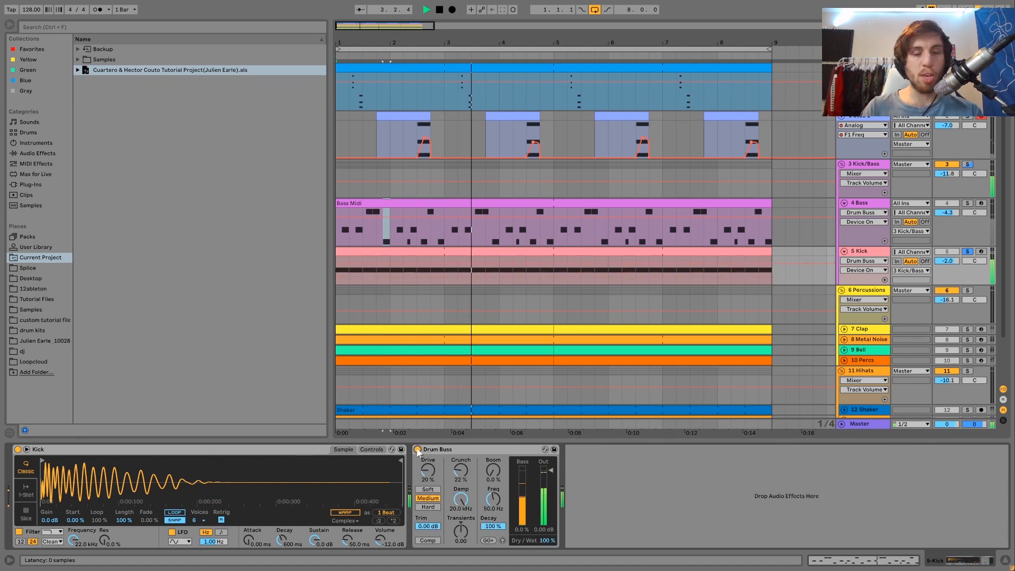
# - Remove the Kick track's solo and play the full mix
pyautogui.click(966, 251)
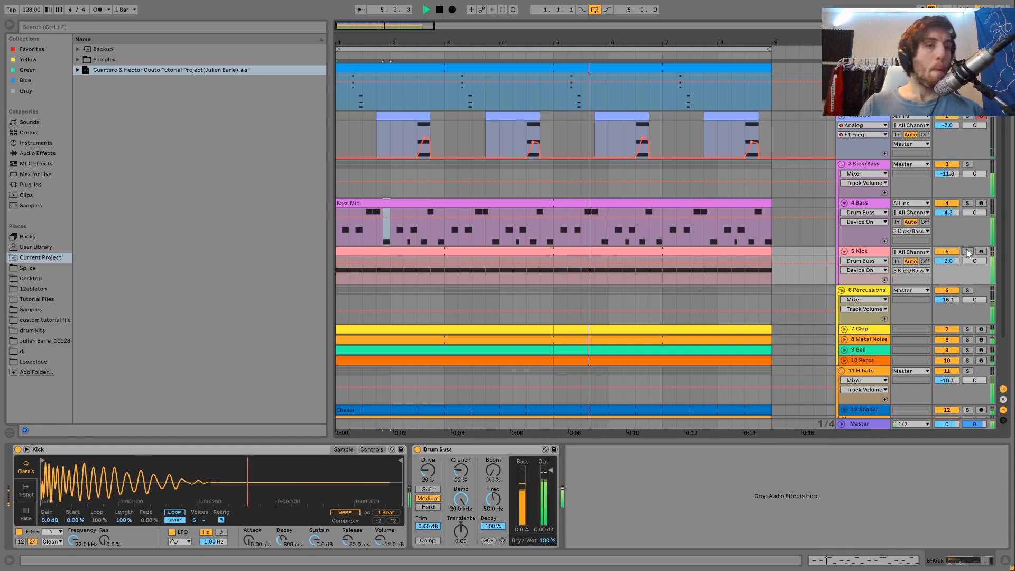
pyautogui.press('space')
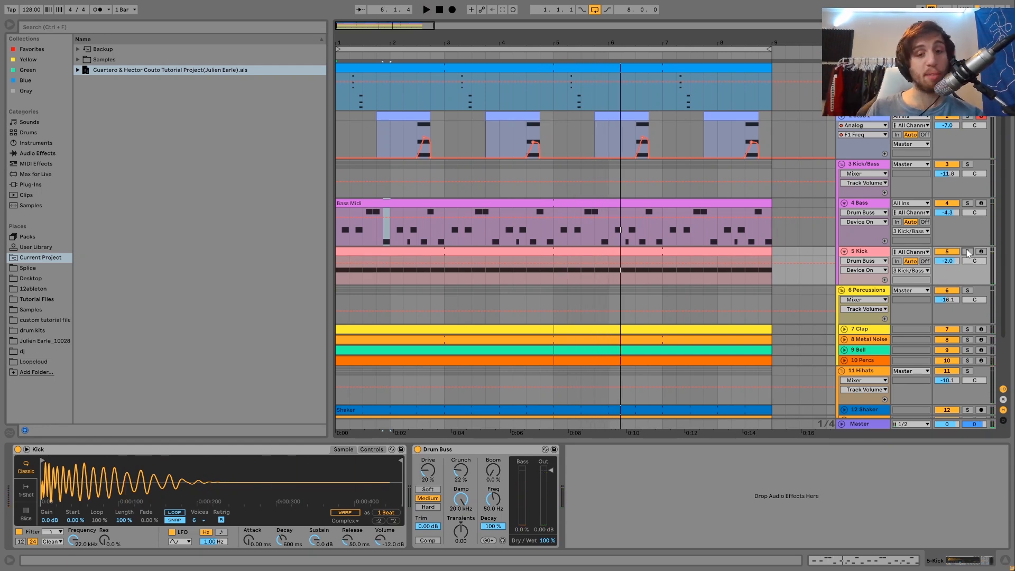
pyautogui.press('space')
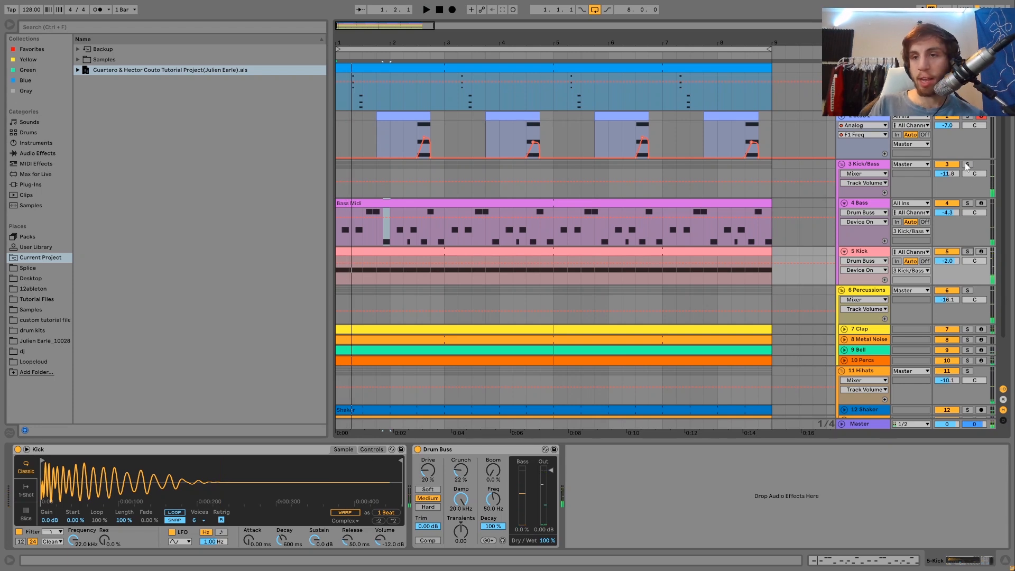
# - Show the soloed Kick/Bass group's Saturator and compare playback from bar 1 with it off and on
pyautogui.click(866, 164)
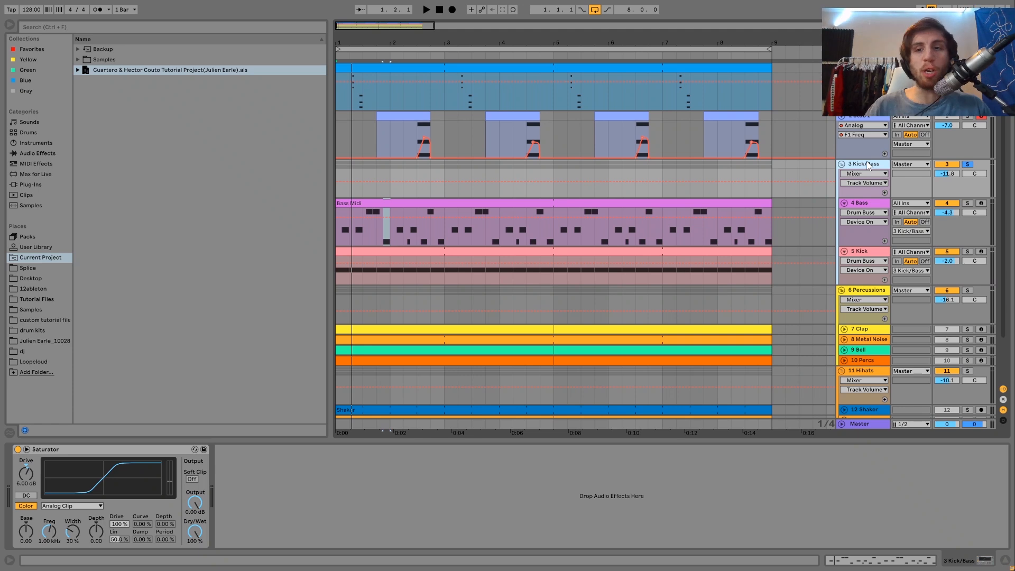
pyautogui.click(338, 167)
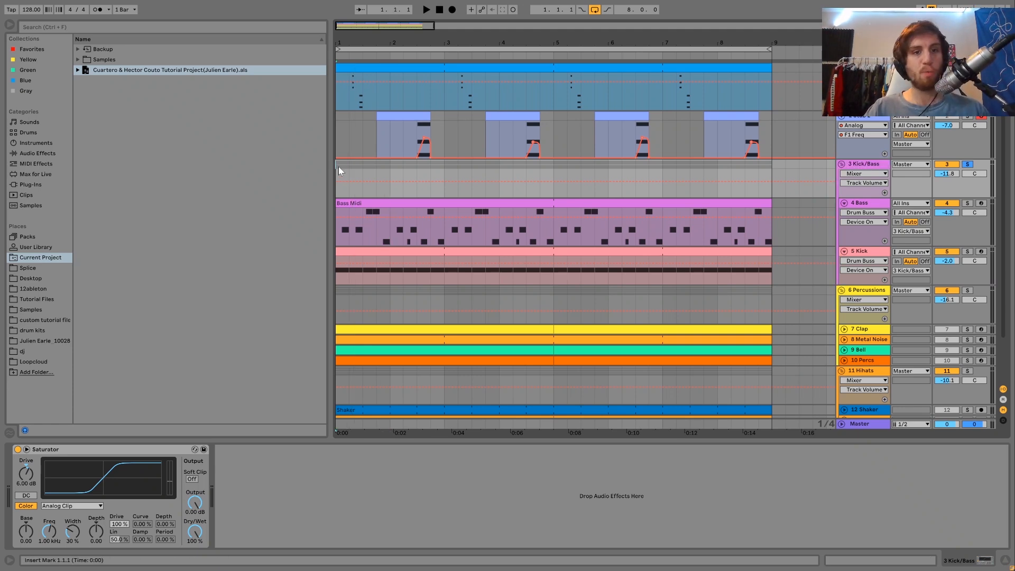
pyautogui.click(19, 449)
pyautogui.press('space')
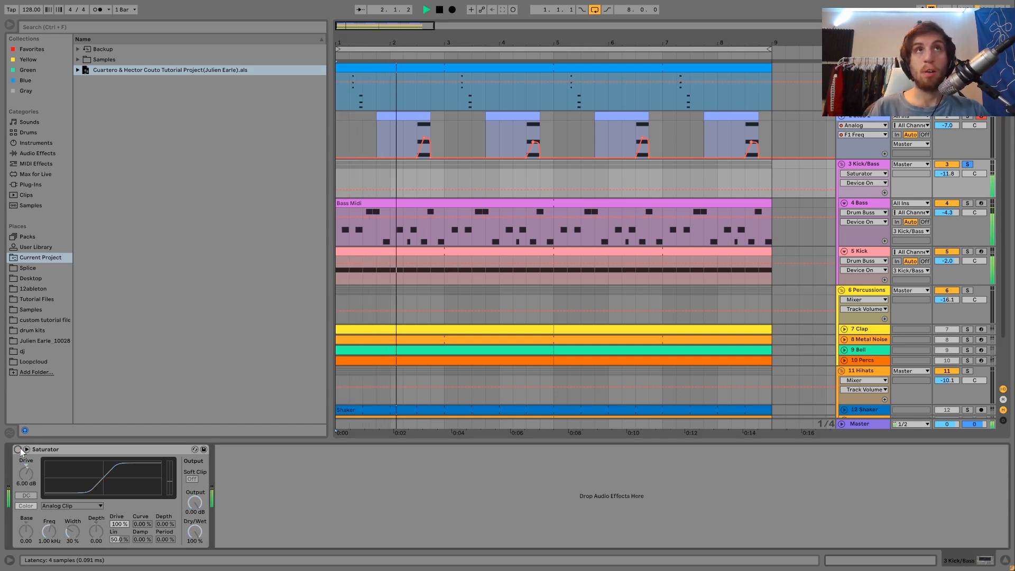
pyautogui.click(18, 449)
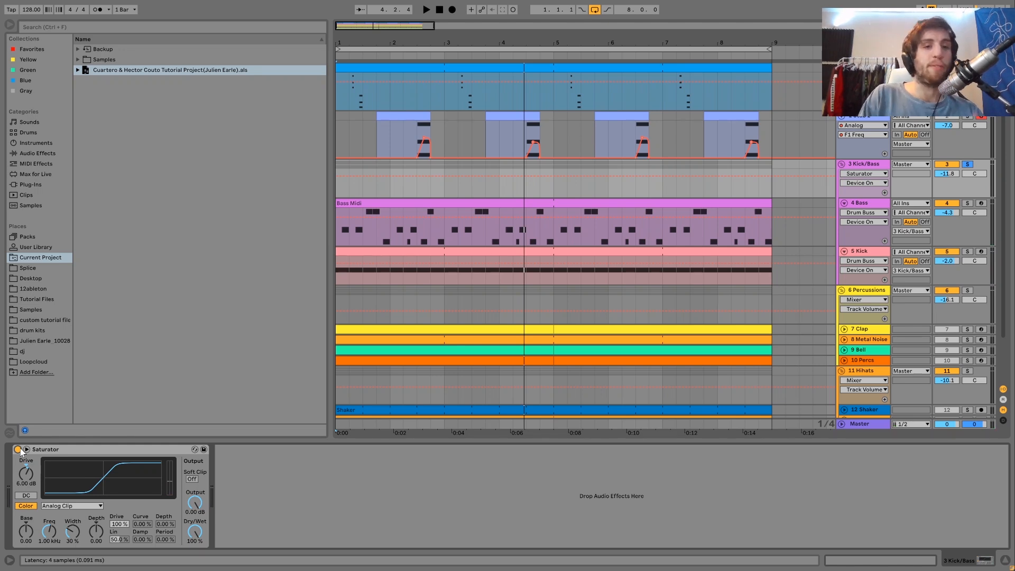
pyautogui.press('space')
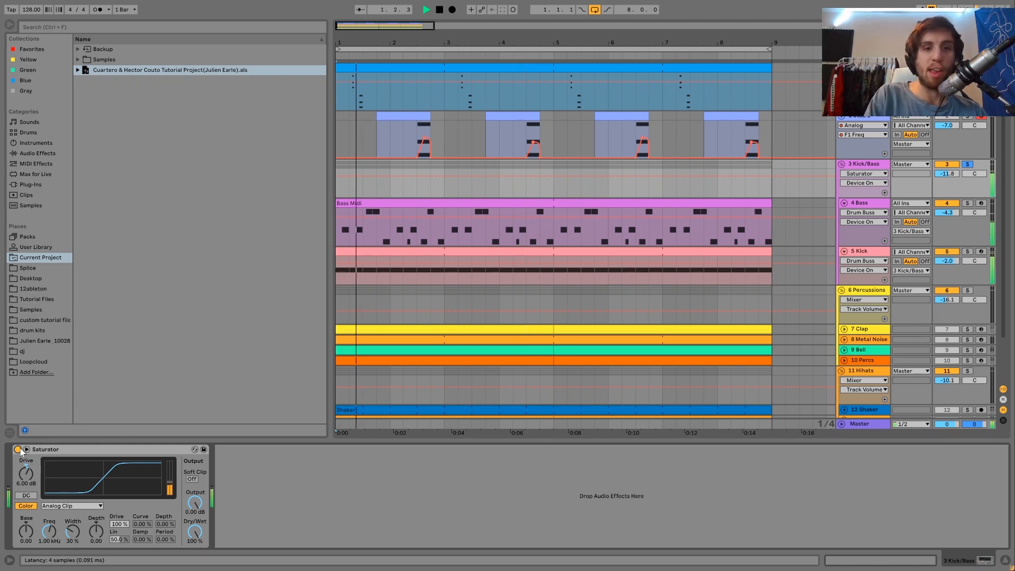
pyautogui.press('space')
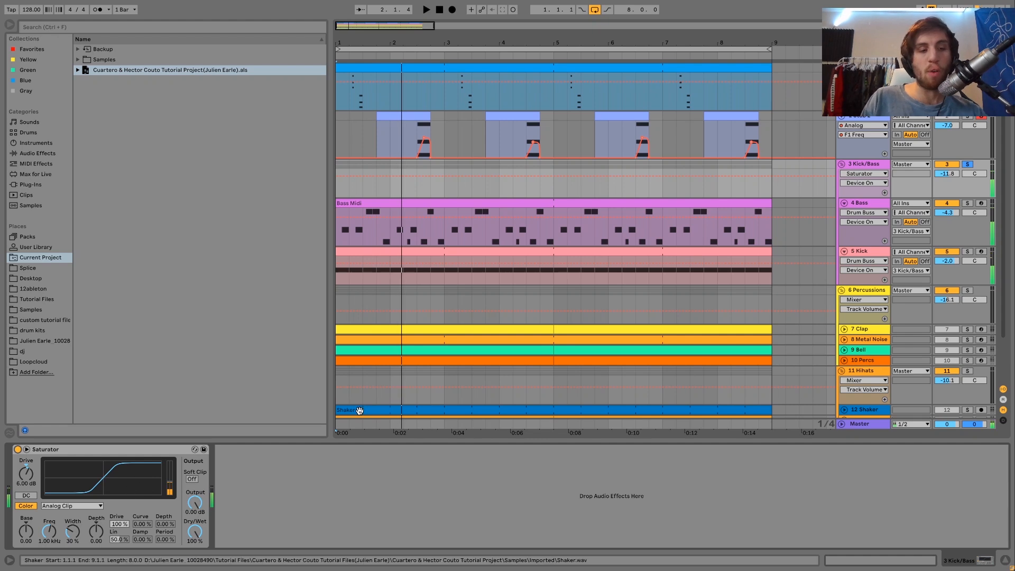
# - Compare the full mix with the Kick/Bass group alone by playing with the group's solo off and on
pyautogui.click(968, 164)
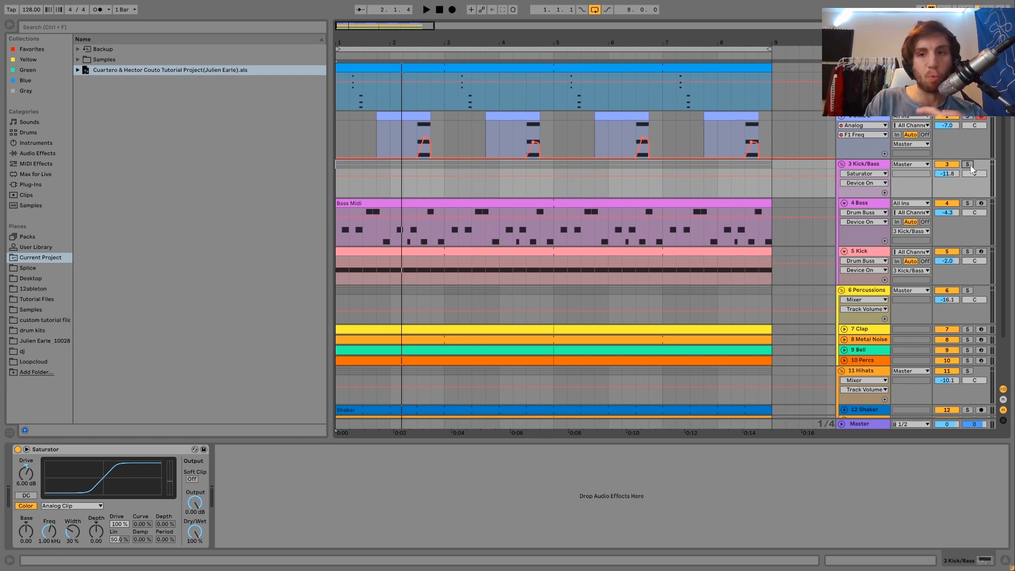
pyautogui.press('space')
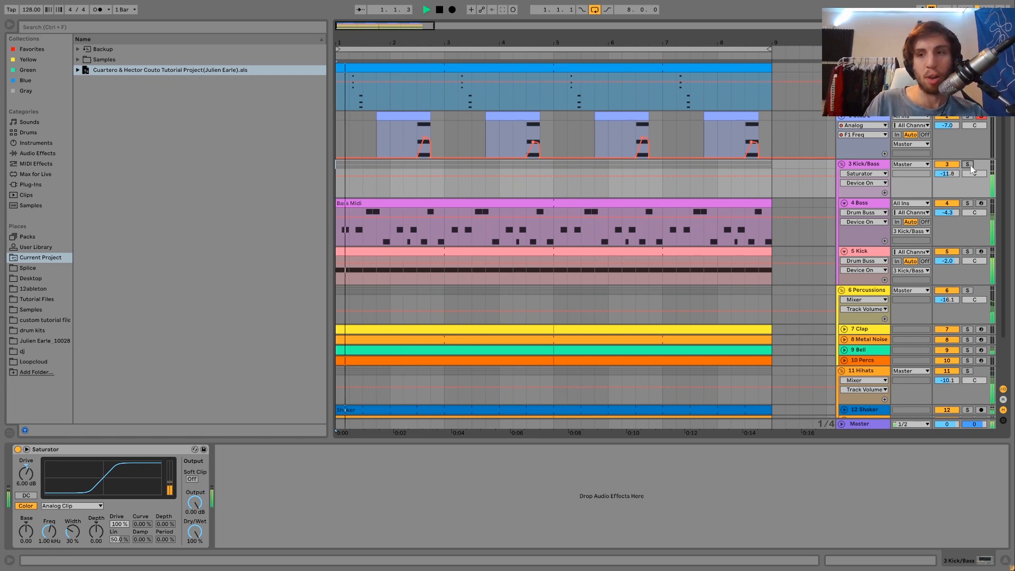
pyautogui.press('space')
pyautogui.click(968, 164)
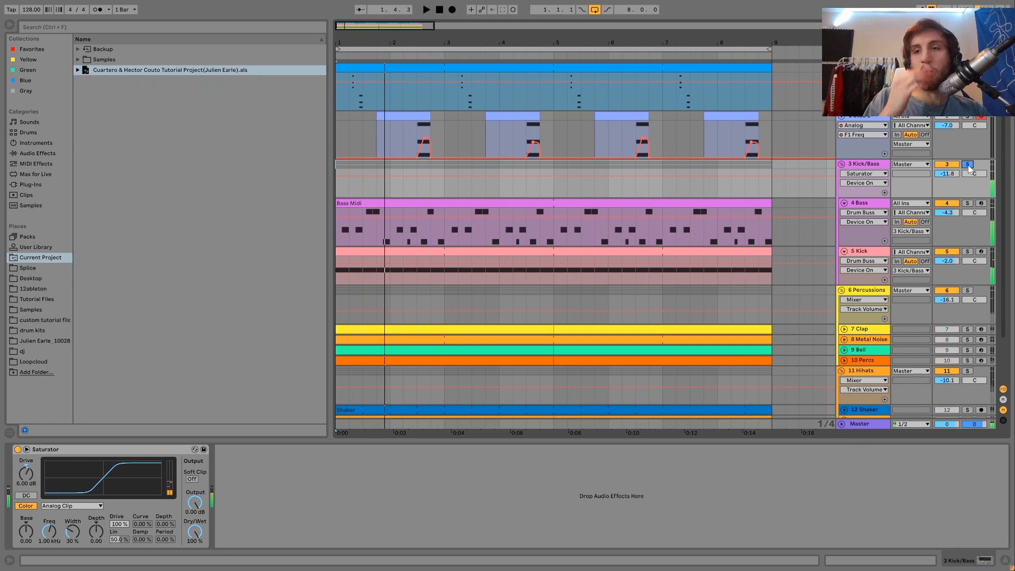
pyautogui.press('space')
pyautogui.press('space')
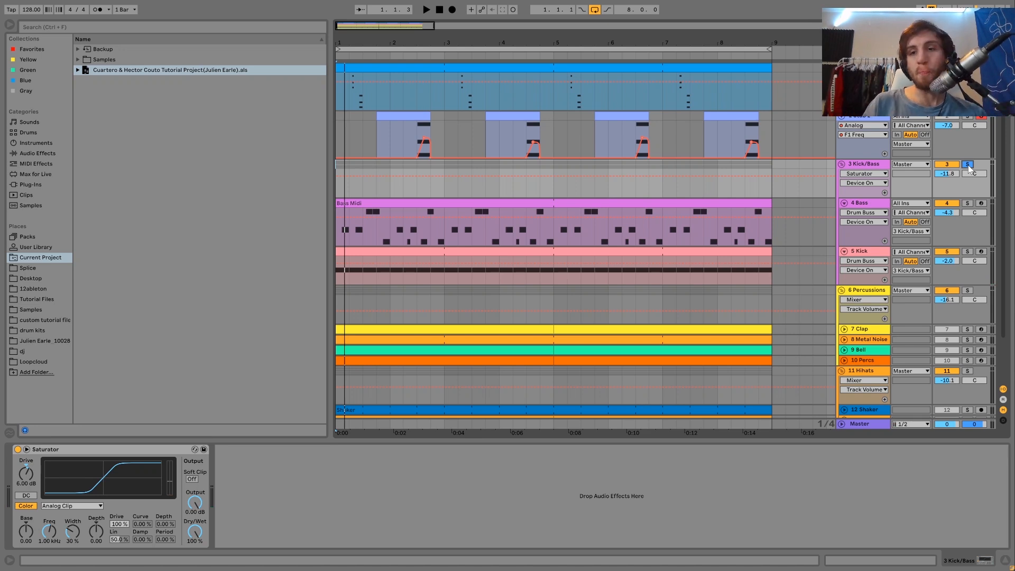
# - Solo the Percussions group and play all its percussion tracks together
pyautogui.scroll(-1, 968, 211)
pyautogui.click(968, 269)
pyautogui.press('space')
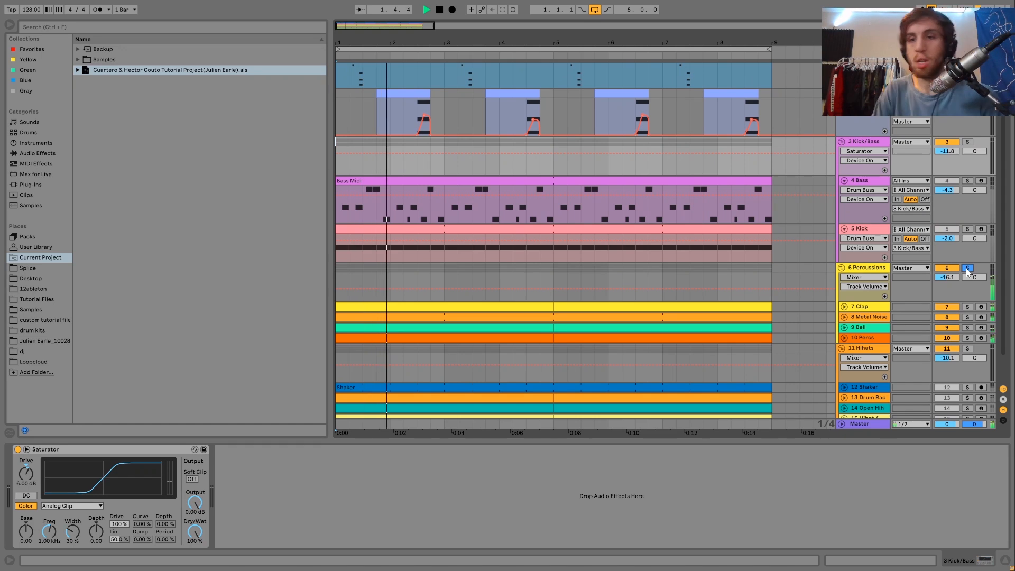
pyautogui.scroll(-2, 967, 270)
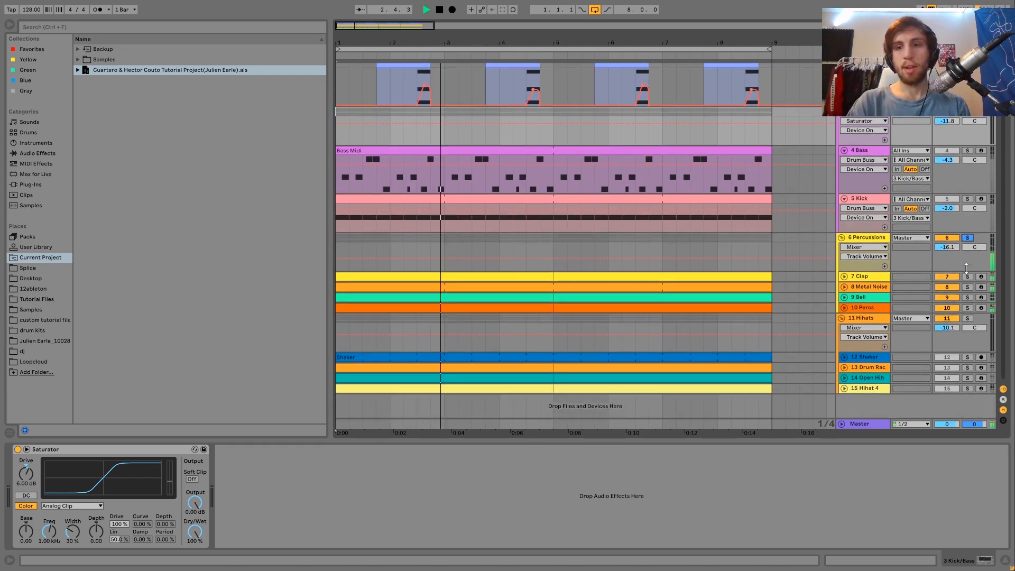
# - Solo the Clap track, show its sampler, unfold its MIDI pattern, and play it
pyautogui.click(966, 276)
pyautogui.press('space')
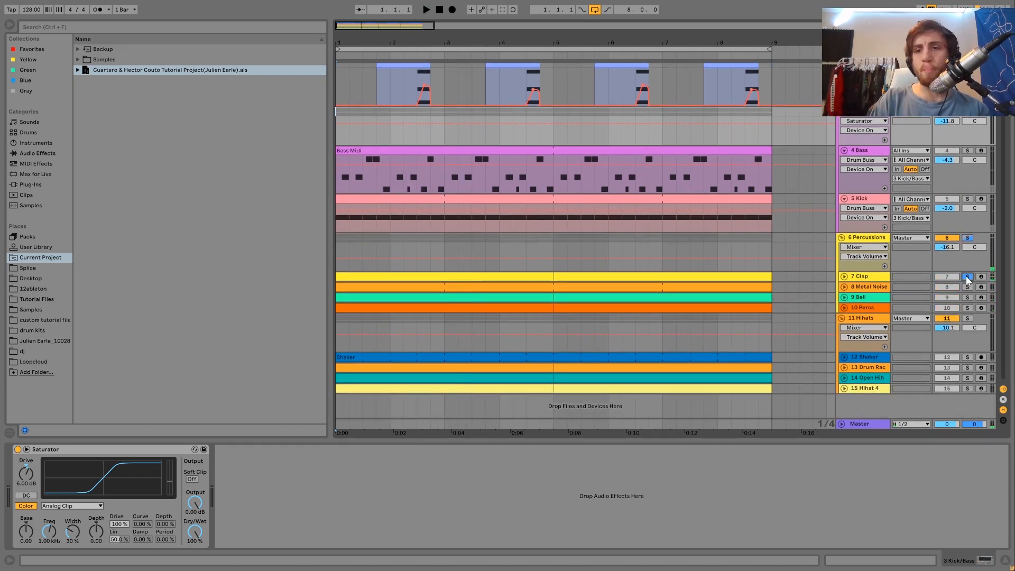
pyautogui.press('space')
pyautogui.click(881, 275)
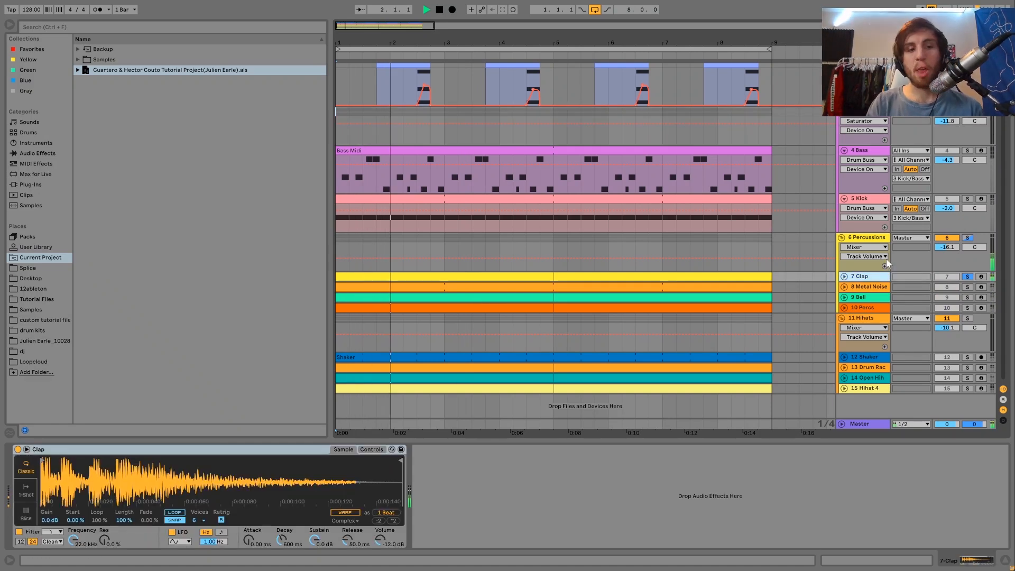
pyautogui.press('Right')
pyautogui.press('space')
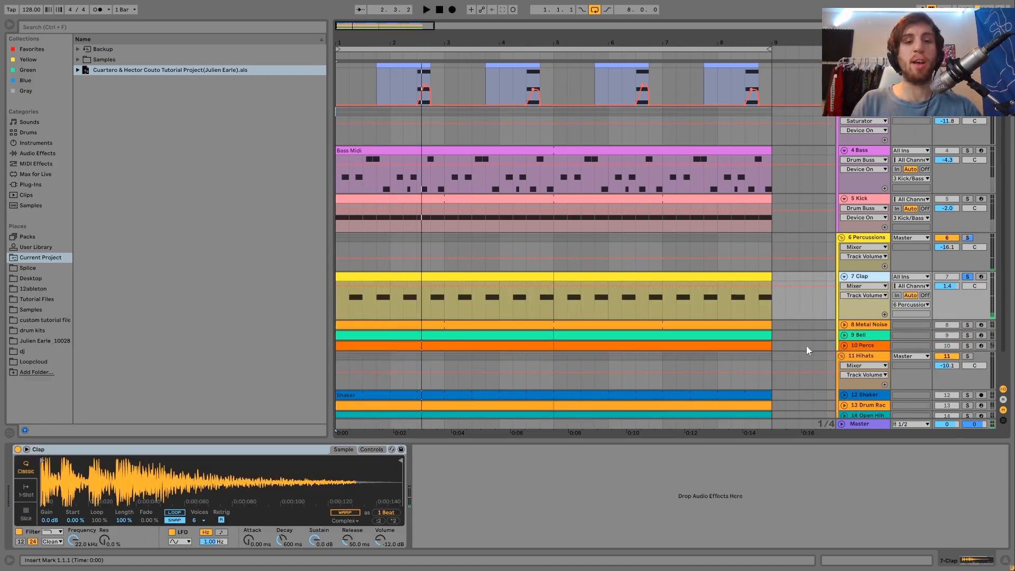
# - Play the clap and add the Kick track to the solo to hear both together
pyautogui.press('space')
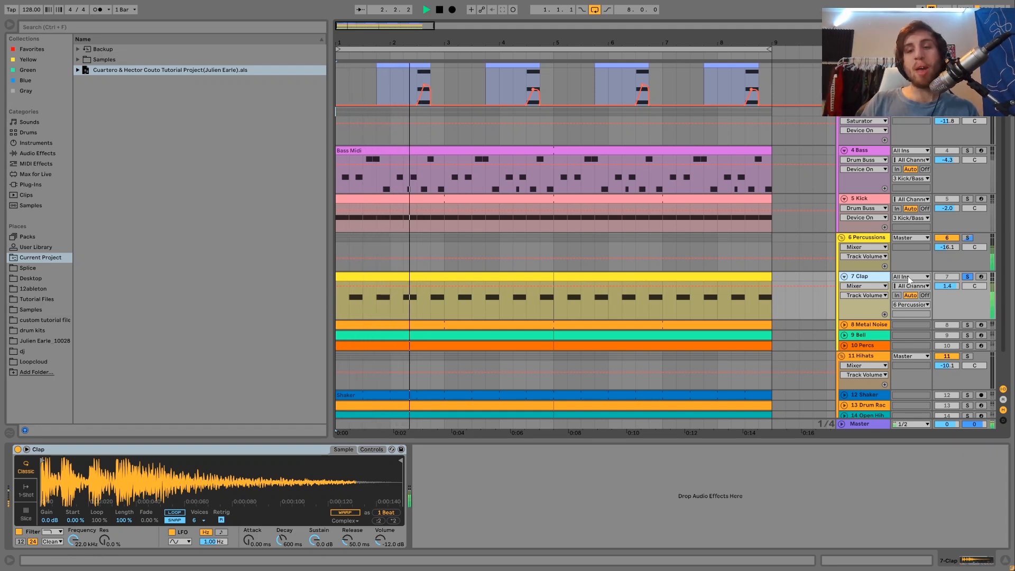
pyautogui.click(967, 200)
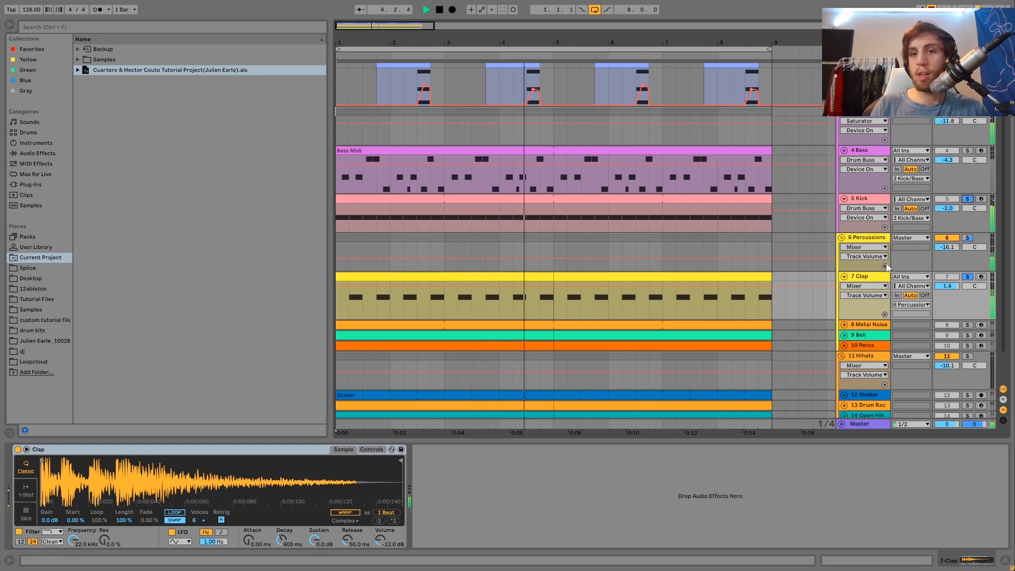
pyautogui.press('space')
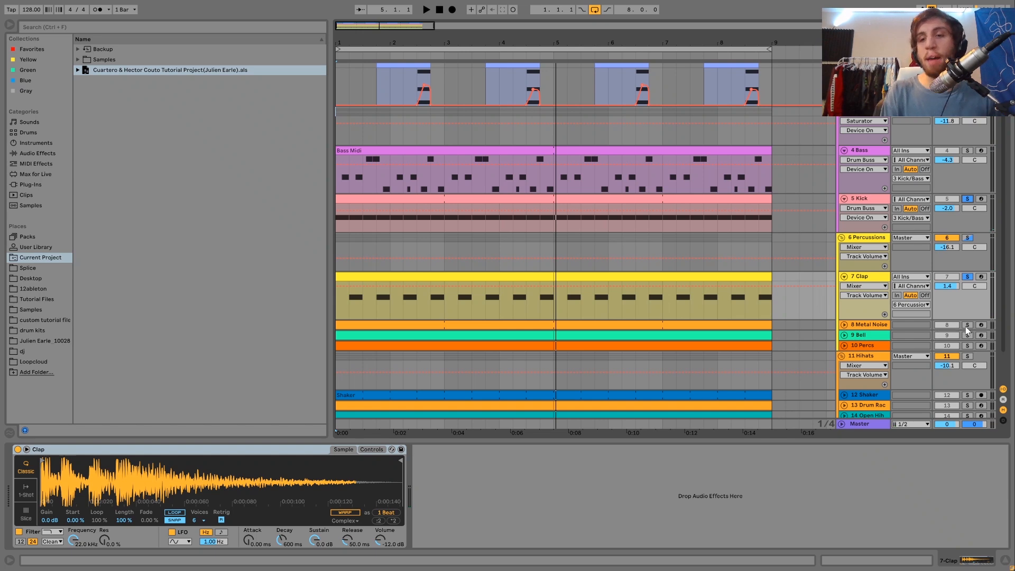
# - Solo and play the Metal Noise track with its pattern unfolded, and show its Operator's oscillator A and filter settings
pyautogui.click(881, 326)
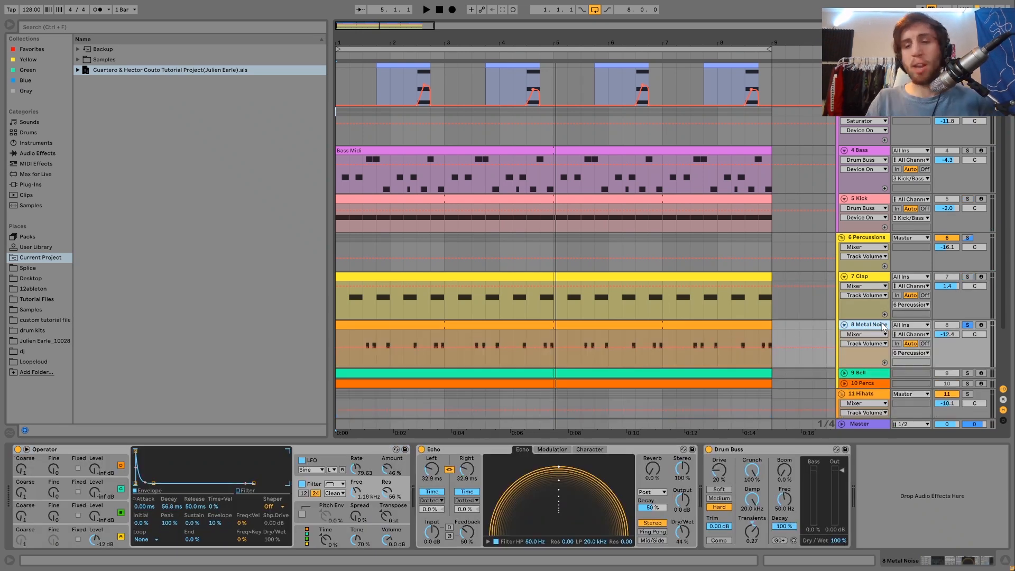
pyautogui.press('space')
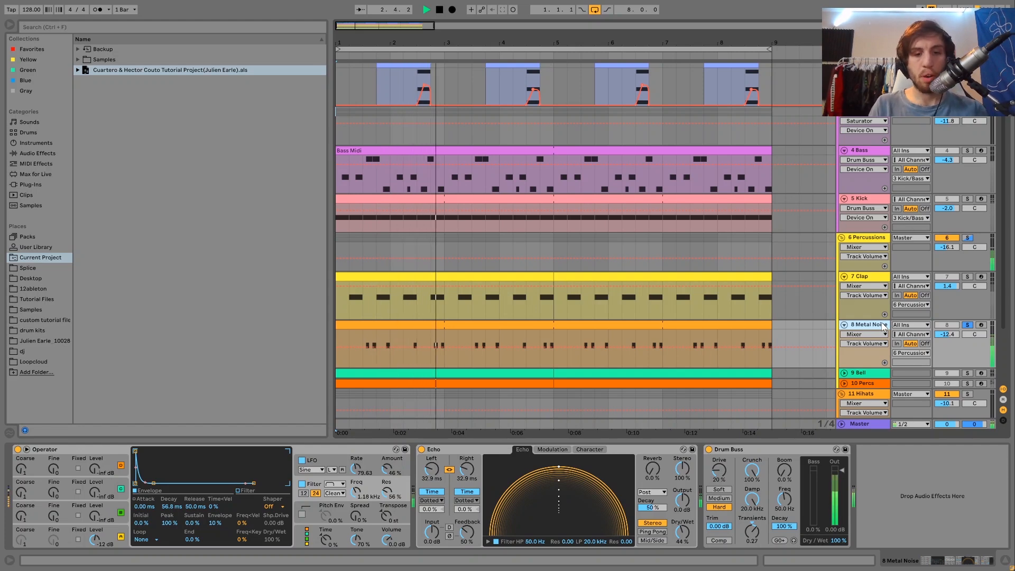
pyautogui.press('space')
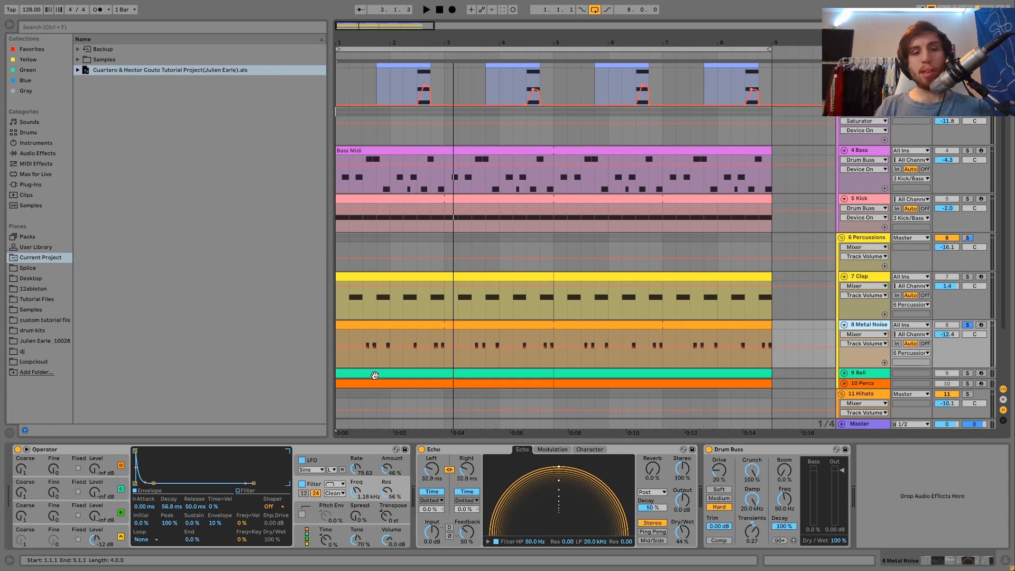
pyautogui.click(113, 531)
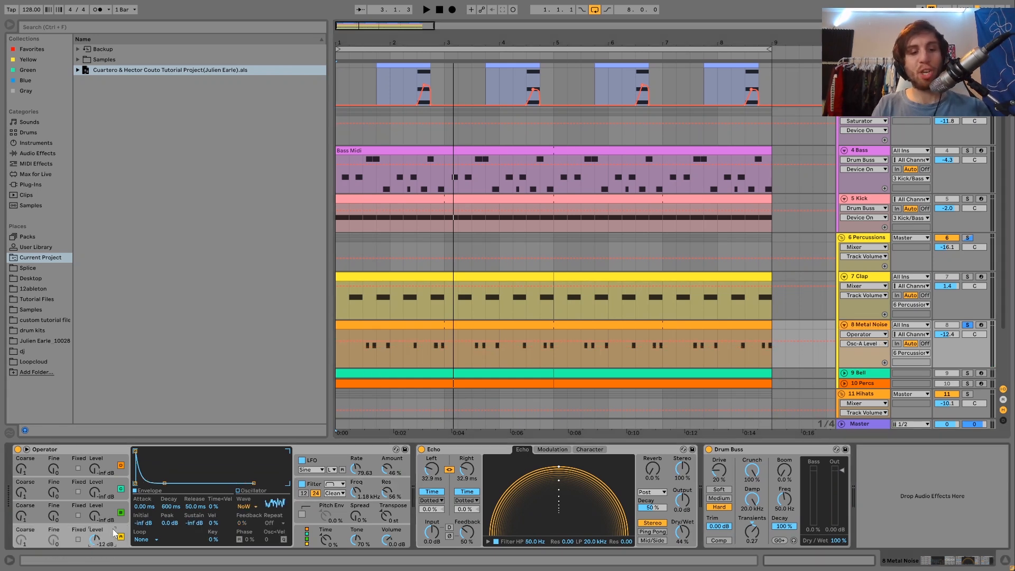
pyautogui.click(315, 482)
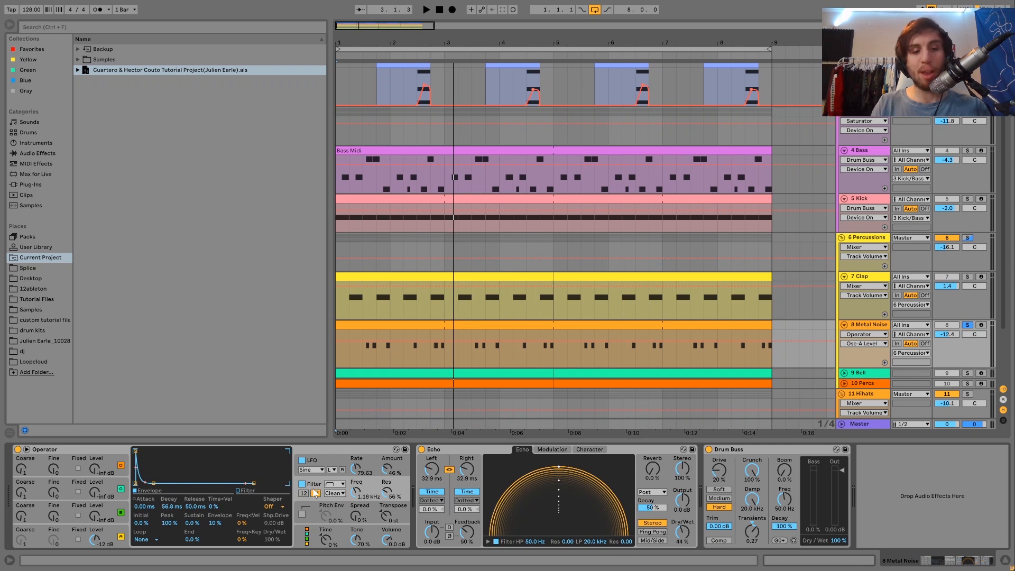
# - Compare the Metal Noise sound with Echo on and bypassed by playing it both ways, and leave Echo on
pyautogui.click(449, 453)
pyautogui.press('space')
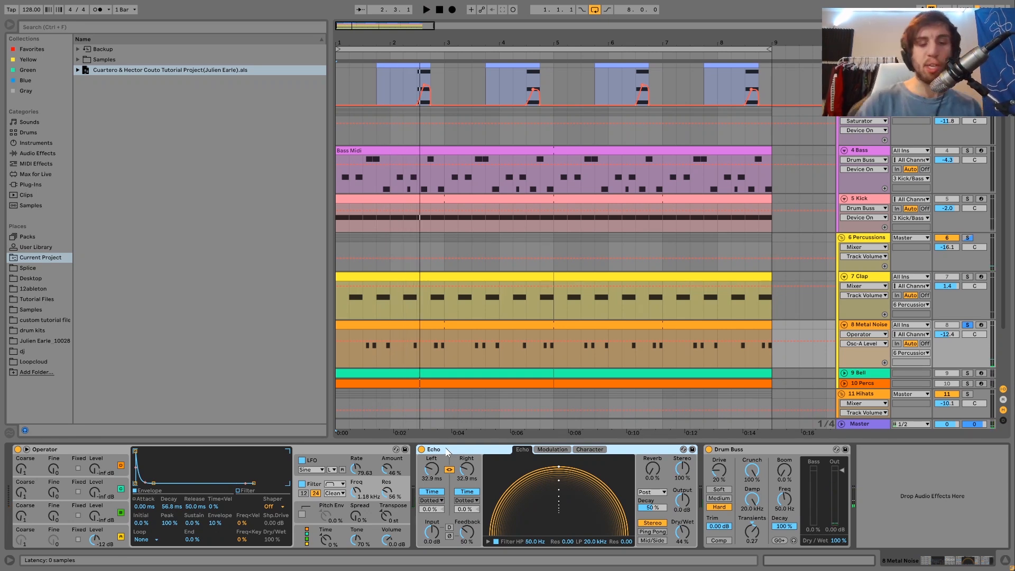
pyautogui.click(421, 449)
pyautogui.press('space')
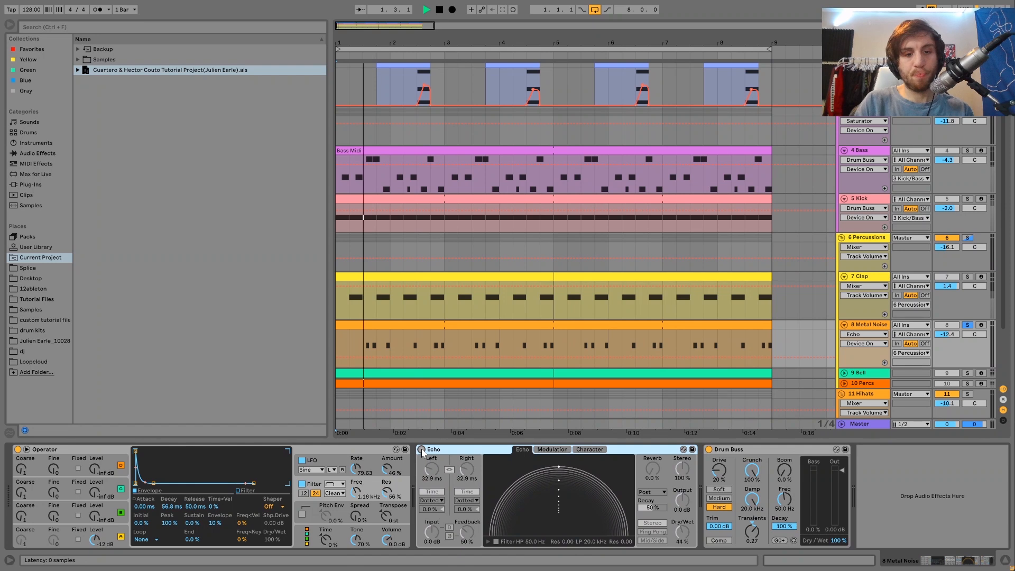
pyautogui.click(421, 449)
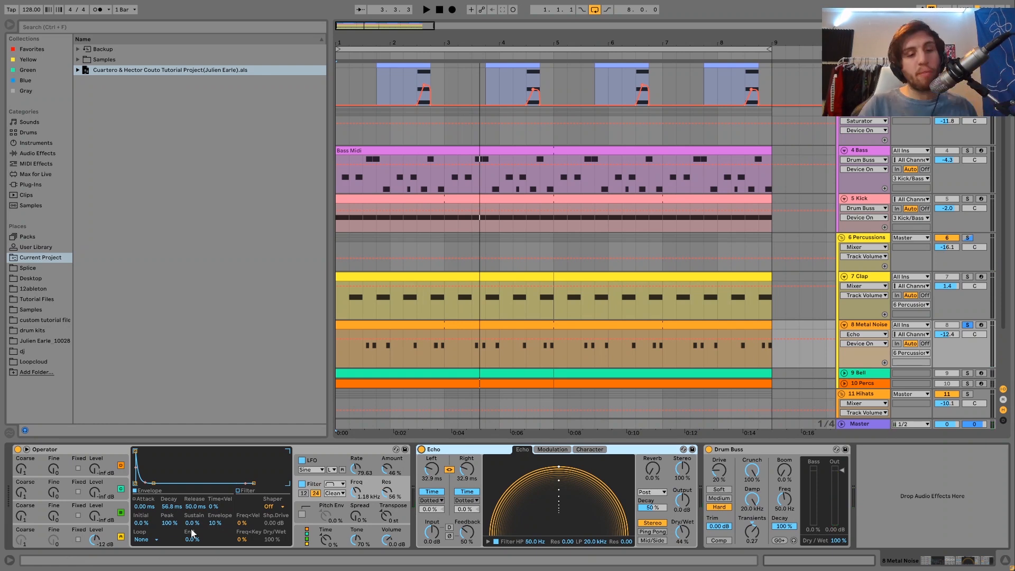
# - Play the Metal Noise track again and show the LFO settings of its Operator
pyautogui.press('space')
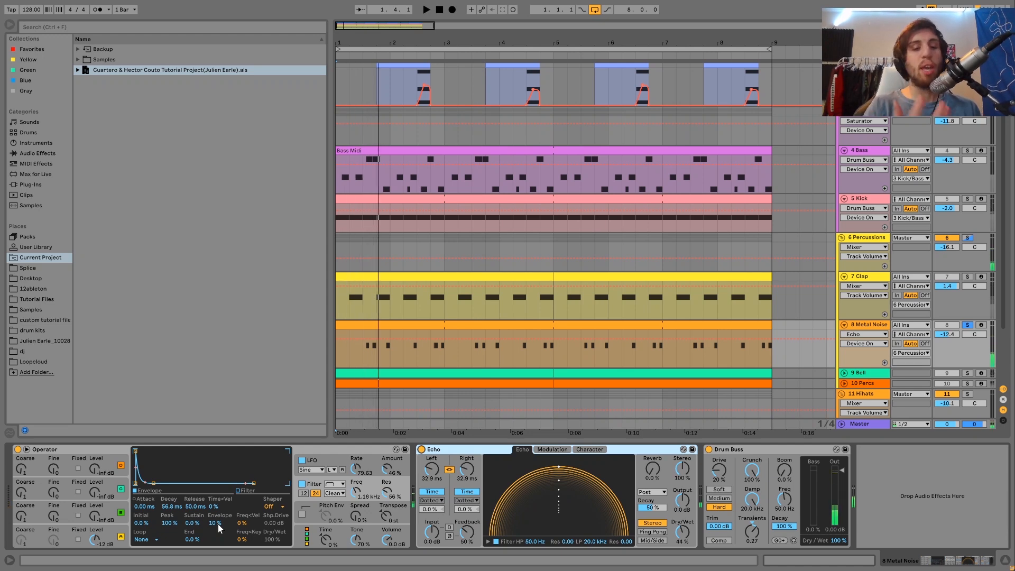
pyautogui.click(311, 461)
pyautogui.press('space')
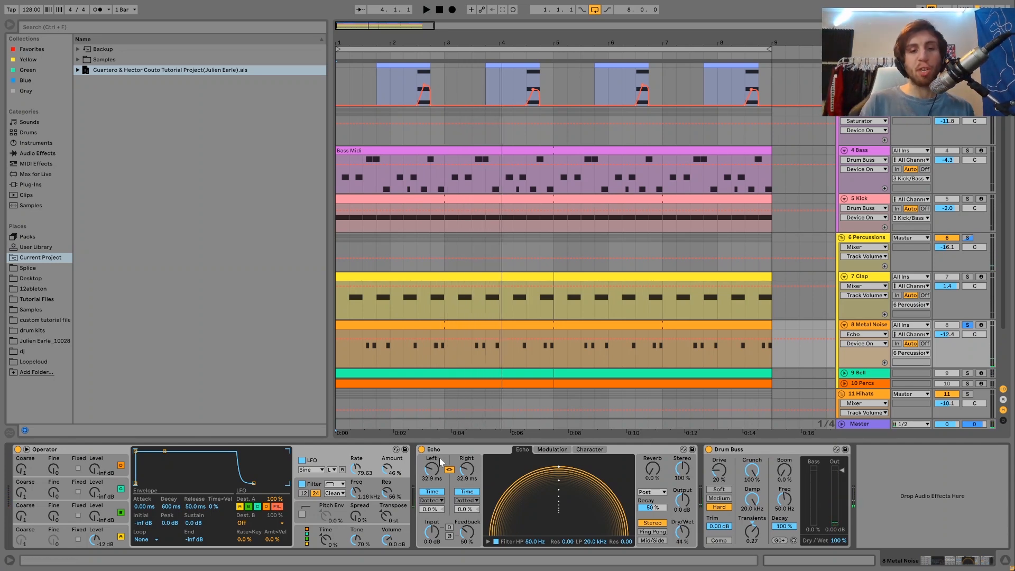
# - Try a 15.8 ms delay time in Metal Noise's Echo during playback and undo the change
pyautogui.press('space')
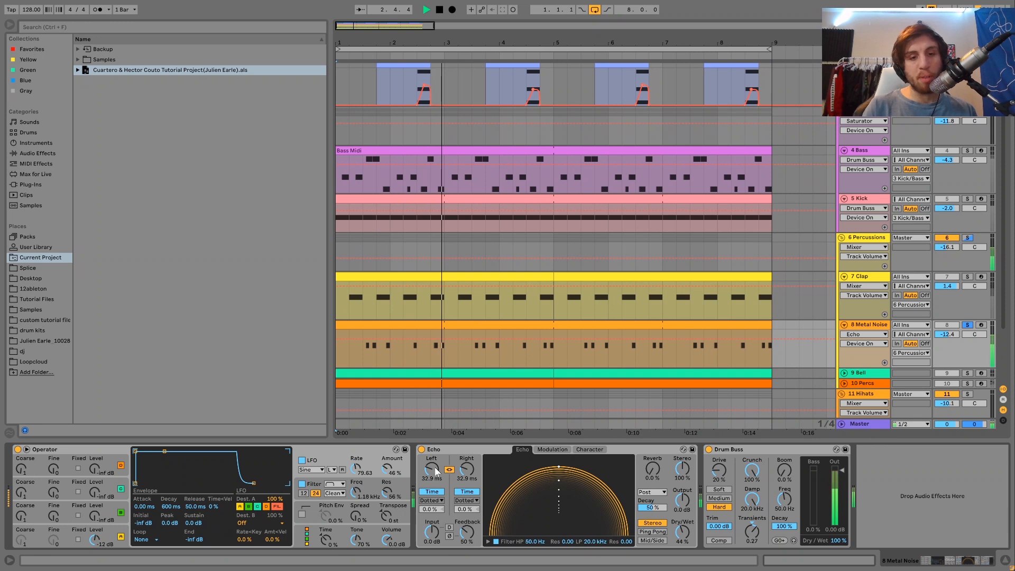
pyautogui.moveTo(437, 471); pyautogui.dragTo(436, 486)
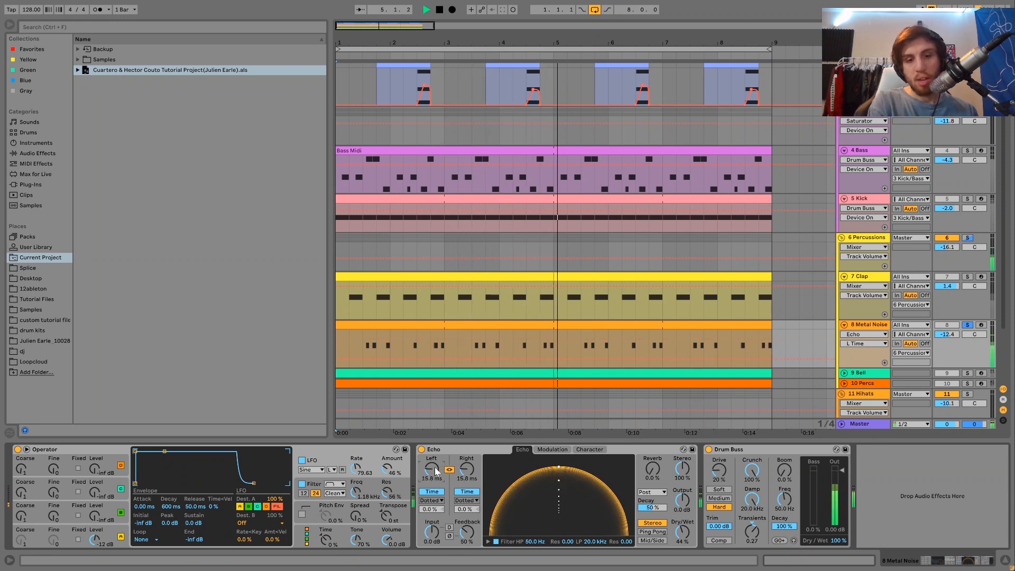
pyautogui.hotkey('ctrl', 'z')
pyautogui.press('space')
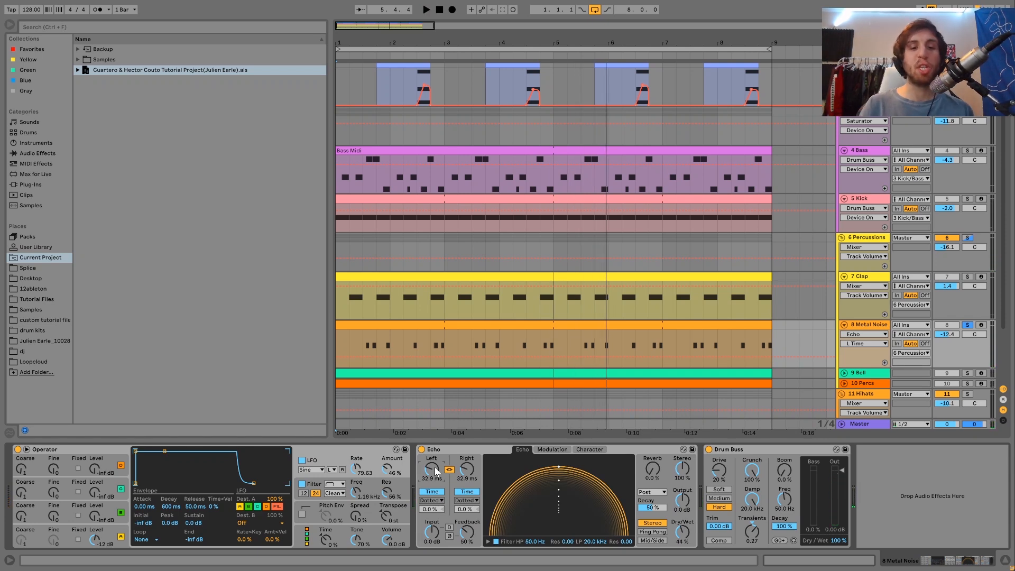
# - Audition the soloed Metal Noise track with its original Echo delay time
pyautogui.press('space')
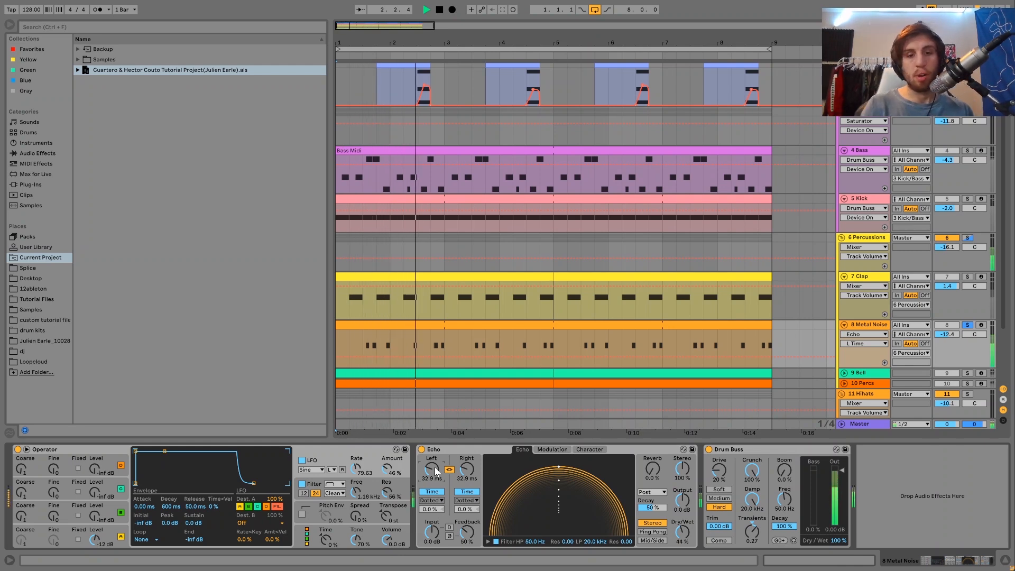
pyautogui.press('space')
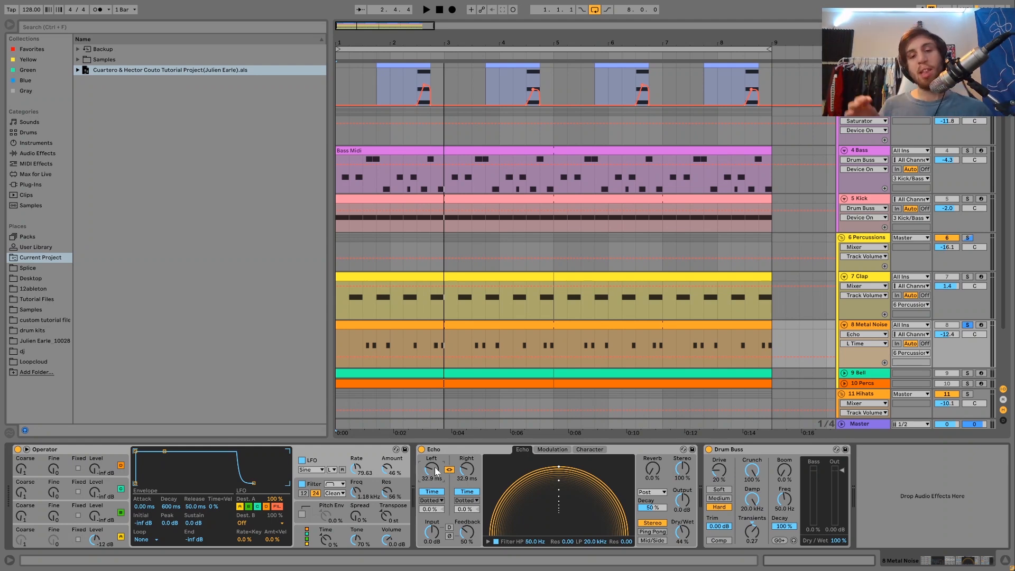
pyautogui.press('space')
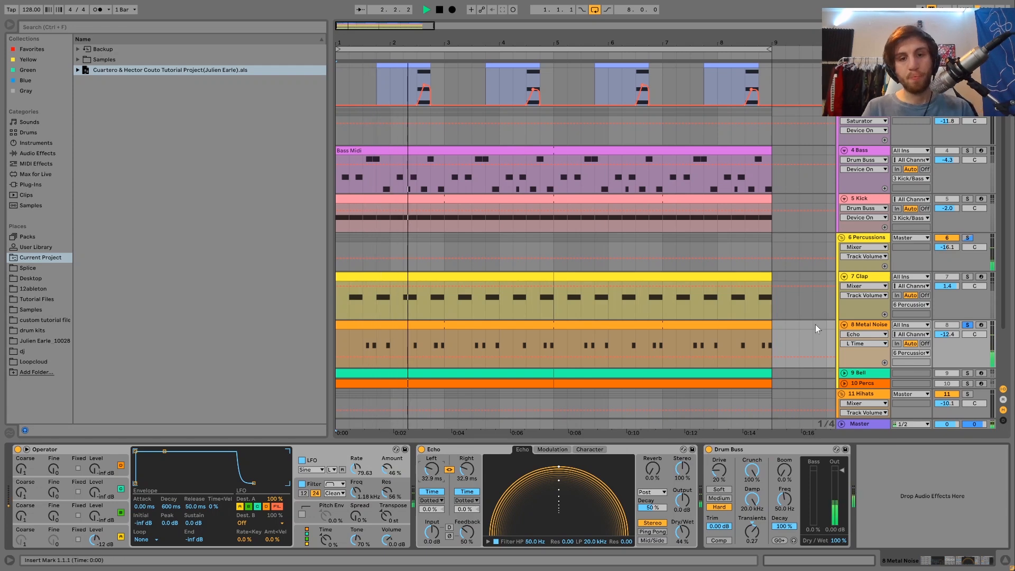
pyautogui.press('space')
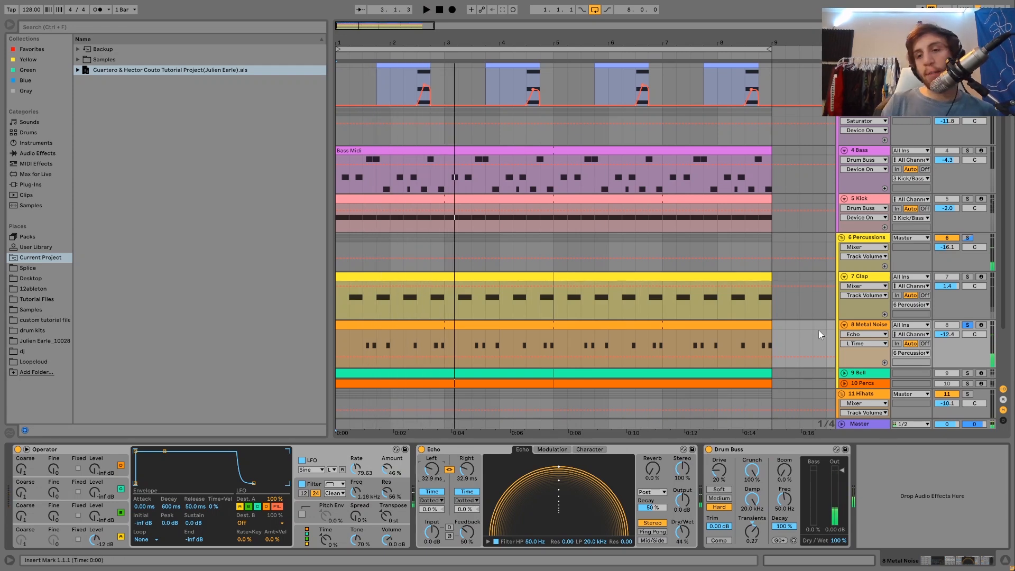
# - Solo the Bell track, show its sampler with the pitch envelope, and play its second half from bar 5
pyautogui.click(966, 373)
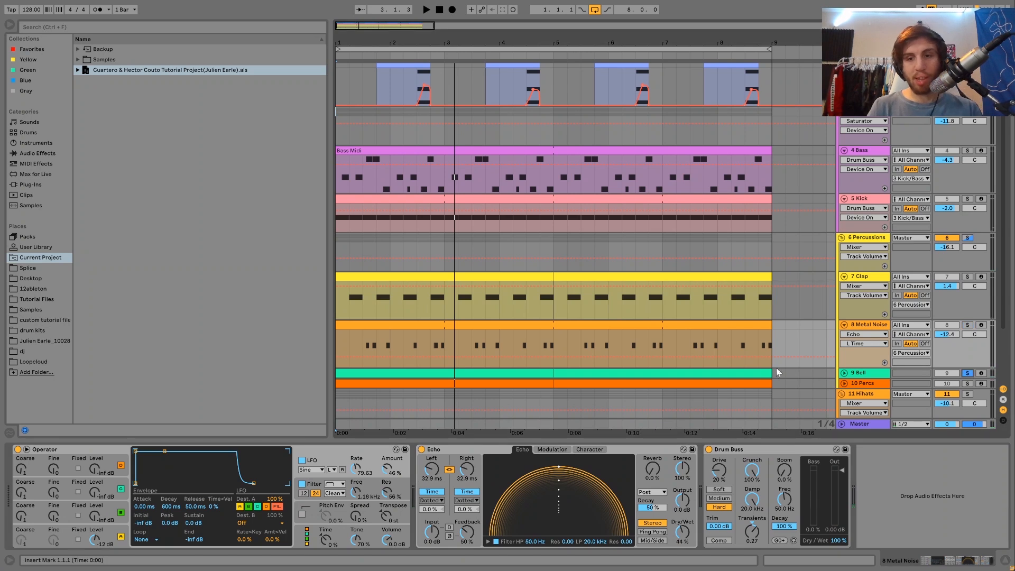
pyautogui.click(743, 373)
pyautogui.press('space')
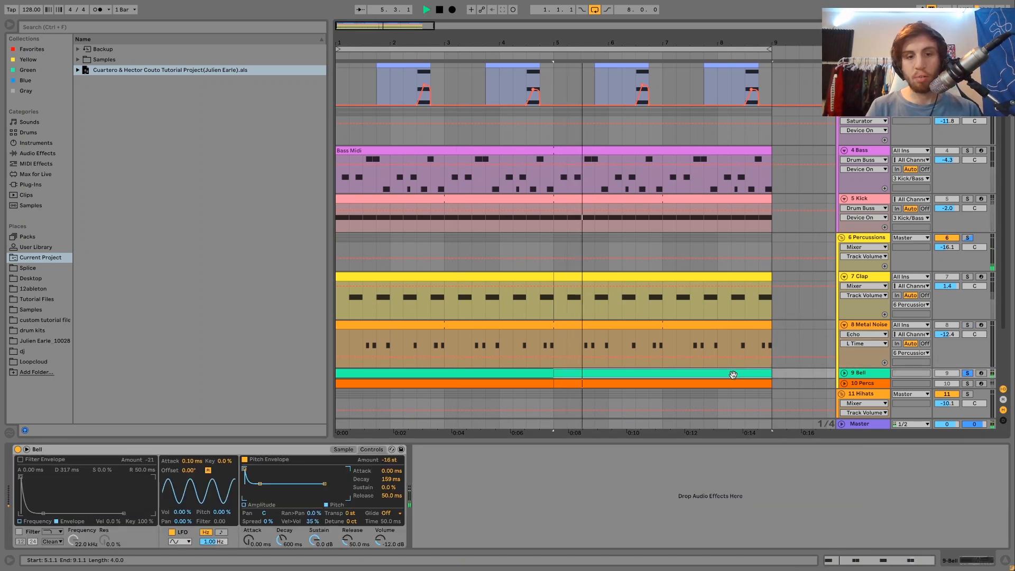
pyautogui.press('space')
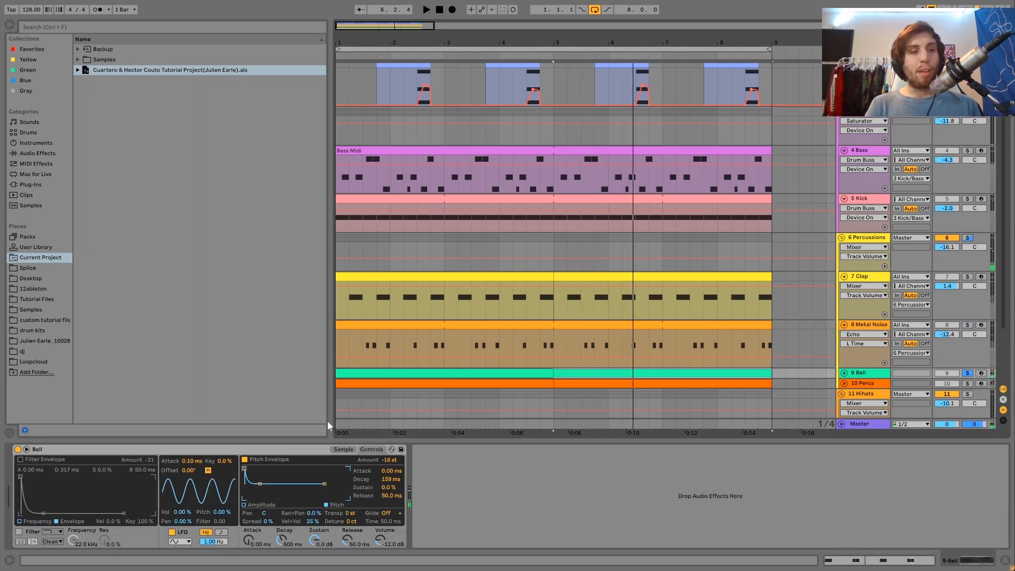
# - Audition the imported Bell.wav sample and play the Bell track to compare it with the pitch-enveloped sound
pyautogui.click(76, 60)
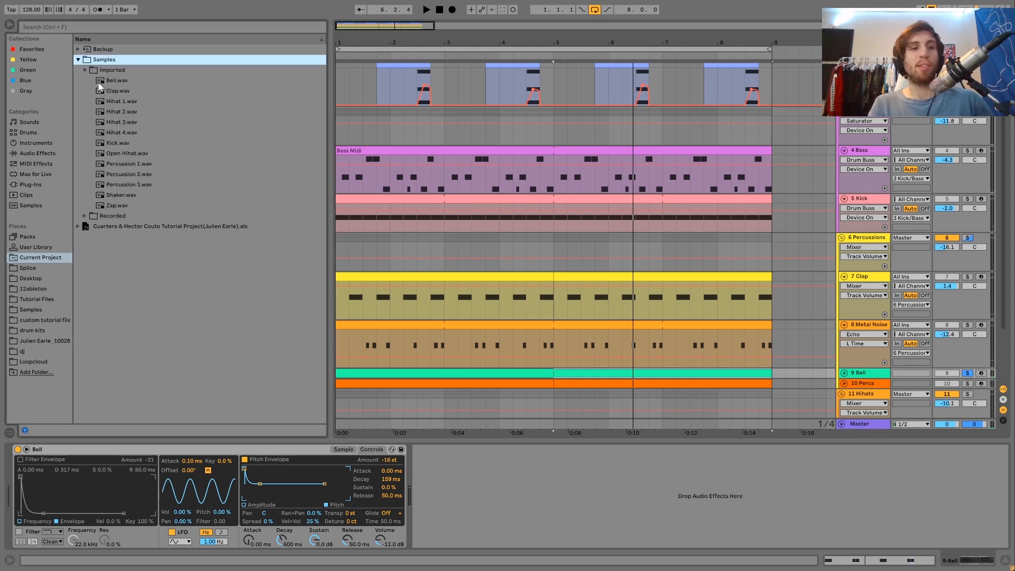
pyautogui.click(100, 81)
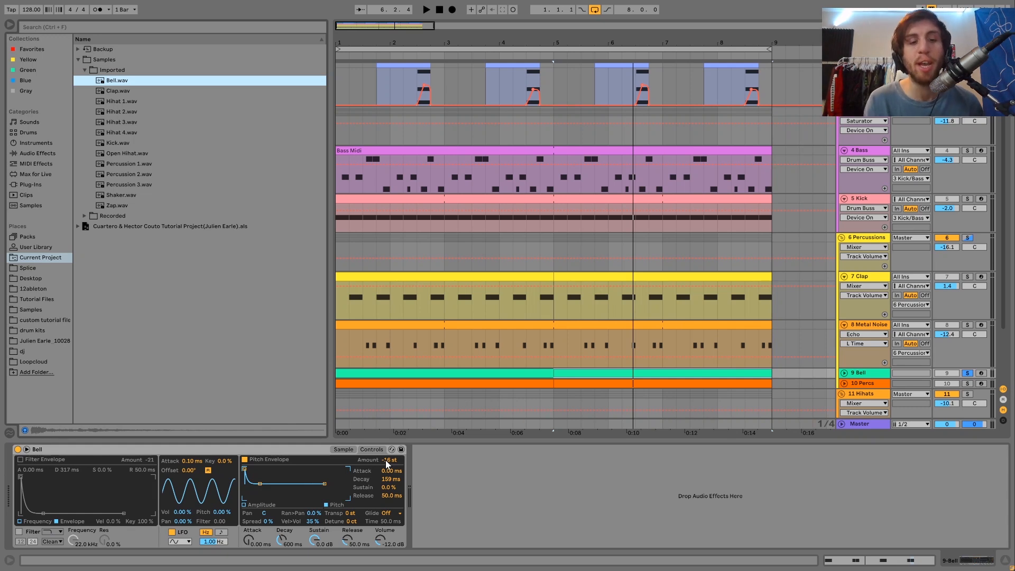
pyautogui.press('space')
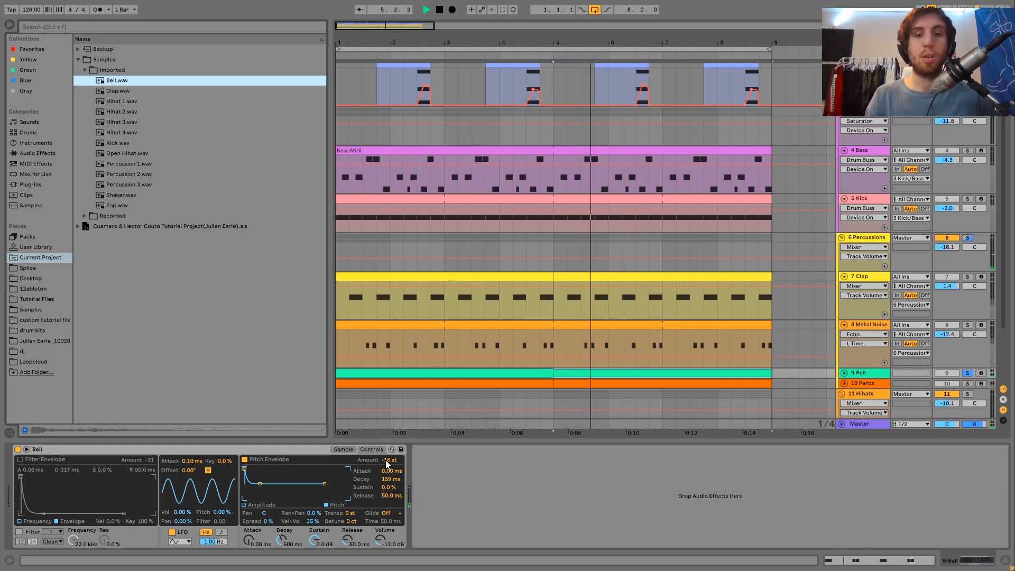
pyautogui.press('space')
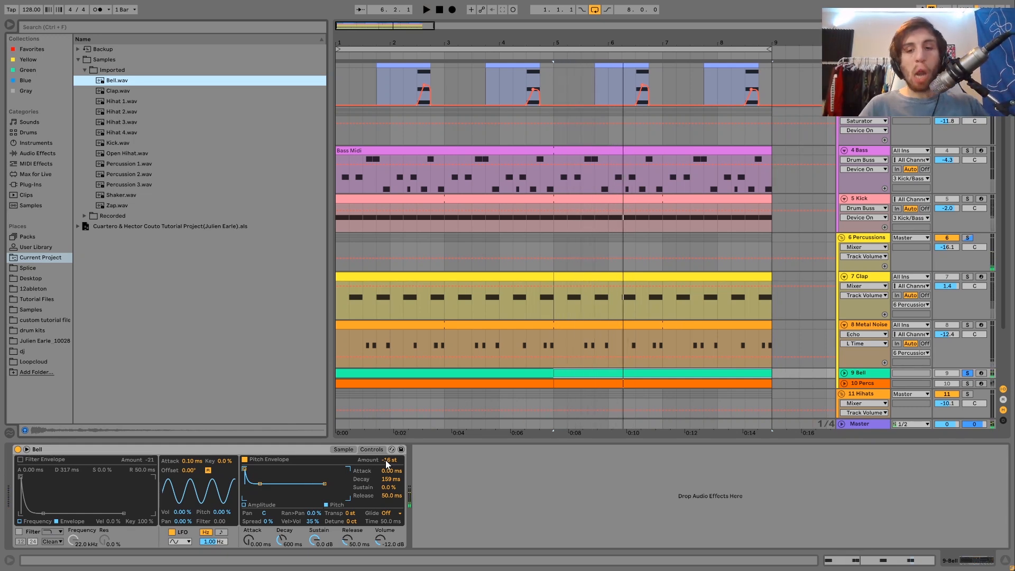
# - Unfold the Bell track's pattern, add the Open Hihat track to the solo, and play both from bar 1
pyautogui.scroll(-5, 613, 337)
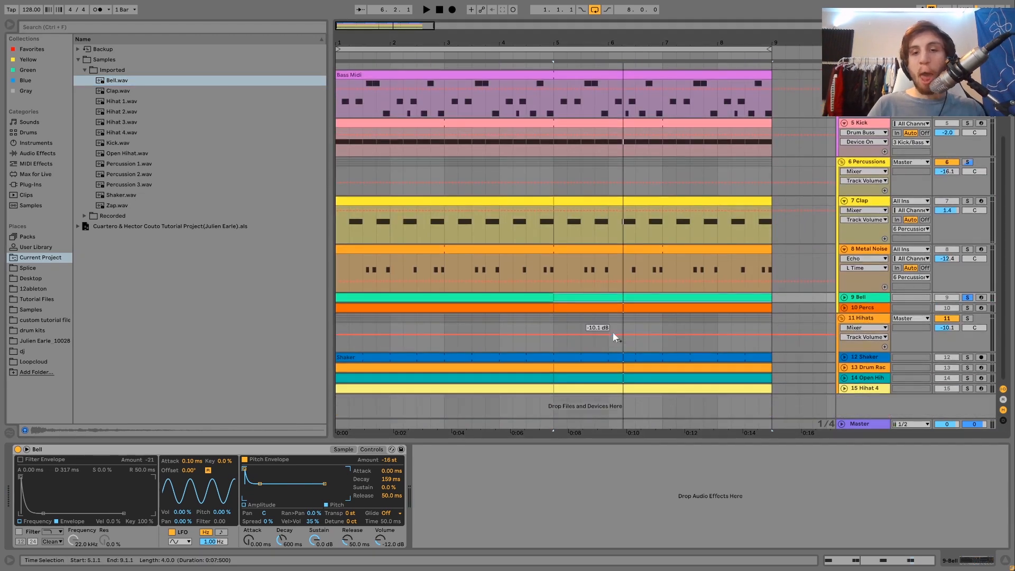
pyautogui.click(844, 298)
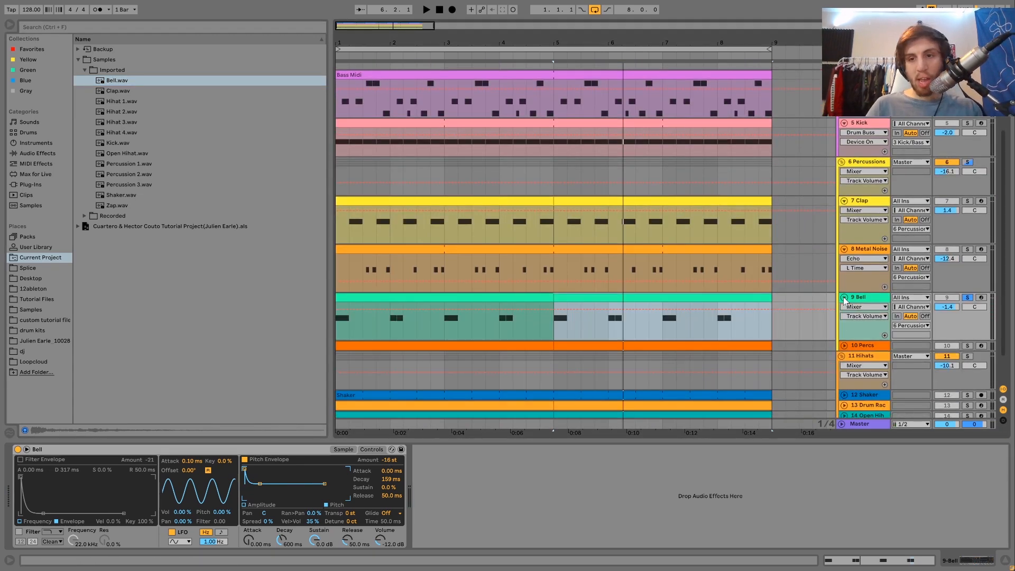
pyautogui.click(967, 378)
pyautogui.click(496, 258)
pyautogui.press('space')
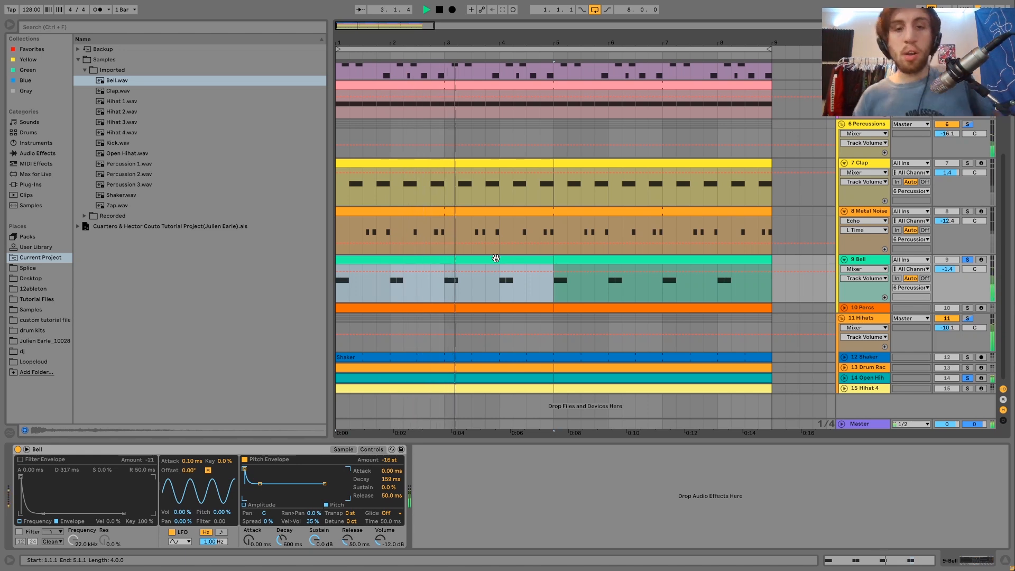
pyautogui.press('space')
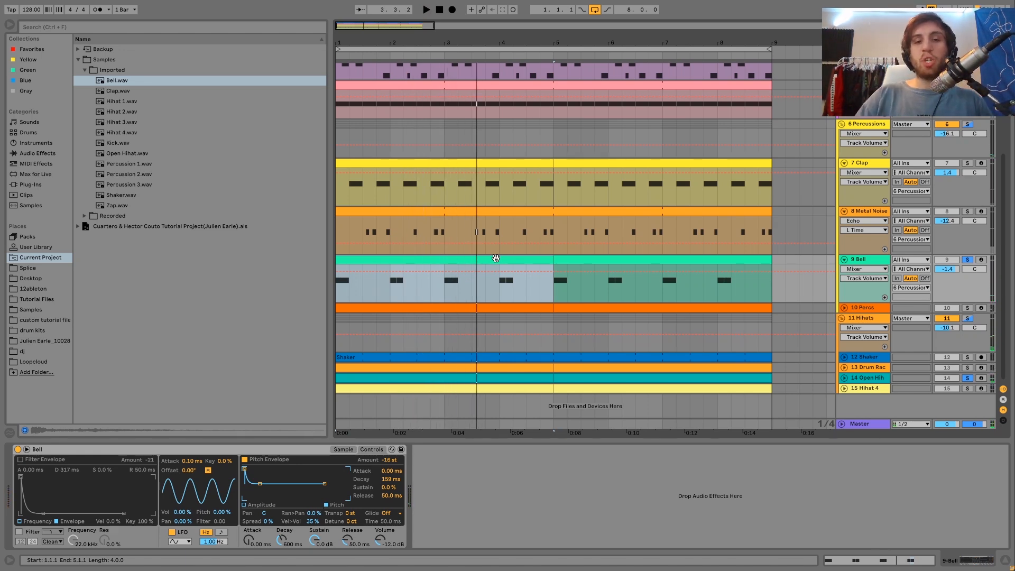
# - Compare the Bell and Open Hihat pair with the full mix by playing with their solos on and off
pyautogui.click(967, 378)
pyautogui.click(867, 262)
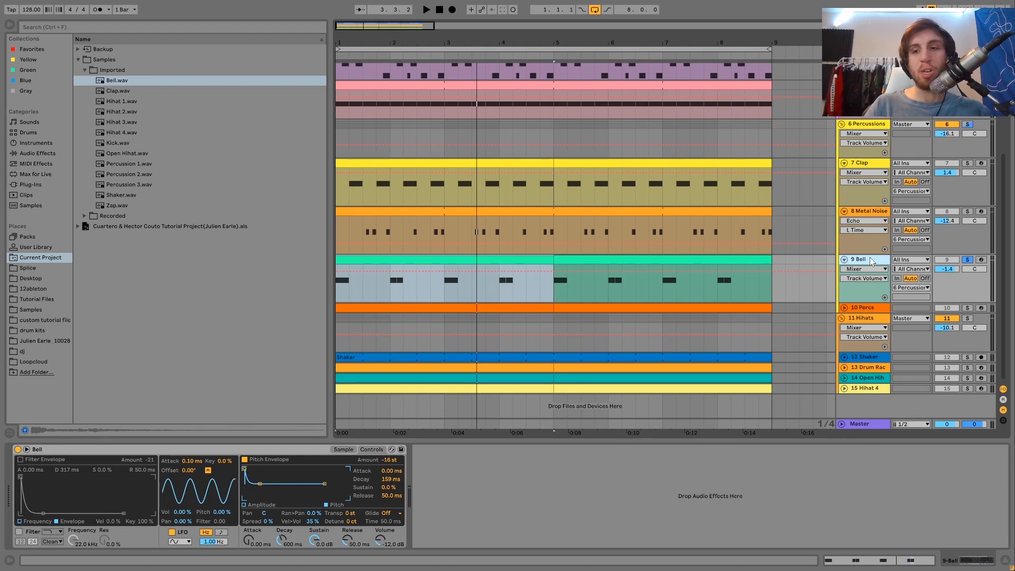
pyautogui.click(967, 378)
pyautogui.press('space')
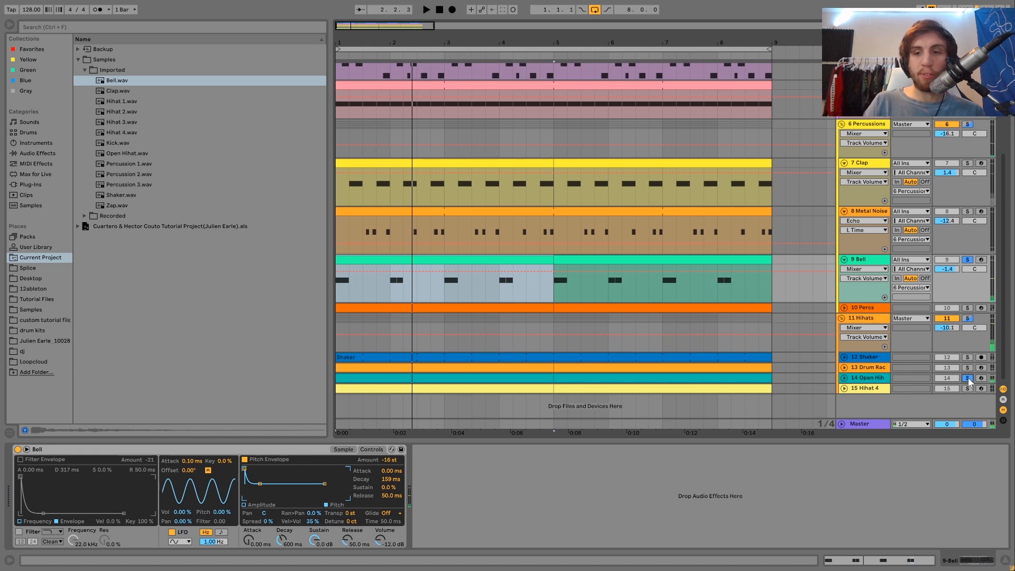
pyautogui.click(967, 378)
pyautogui.press('space')
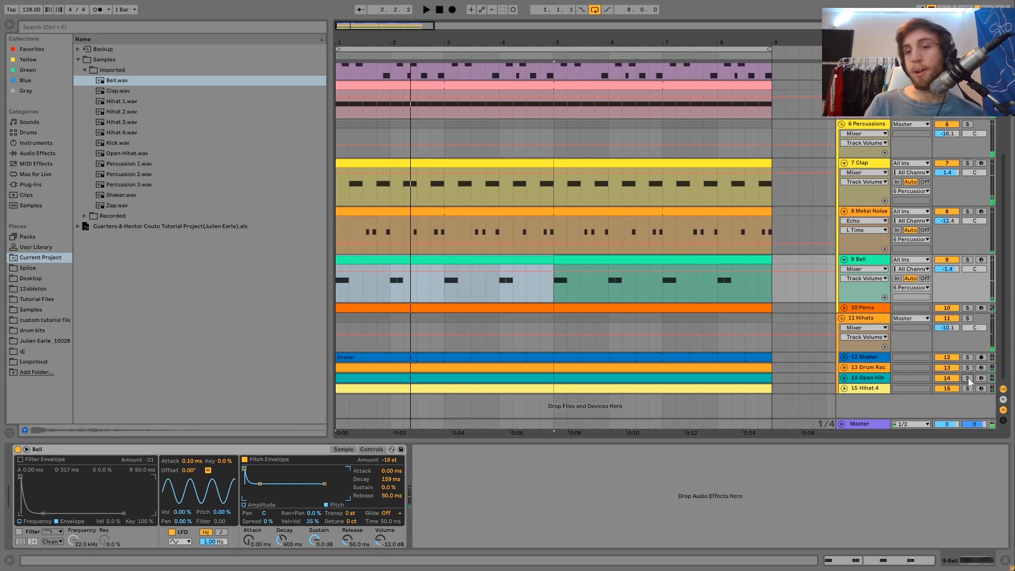
# - Solo the Percs track, show its Drum Rack, unfold its MIDI pattern, and play it
pyautogui.click(967, 308)
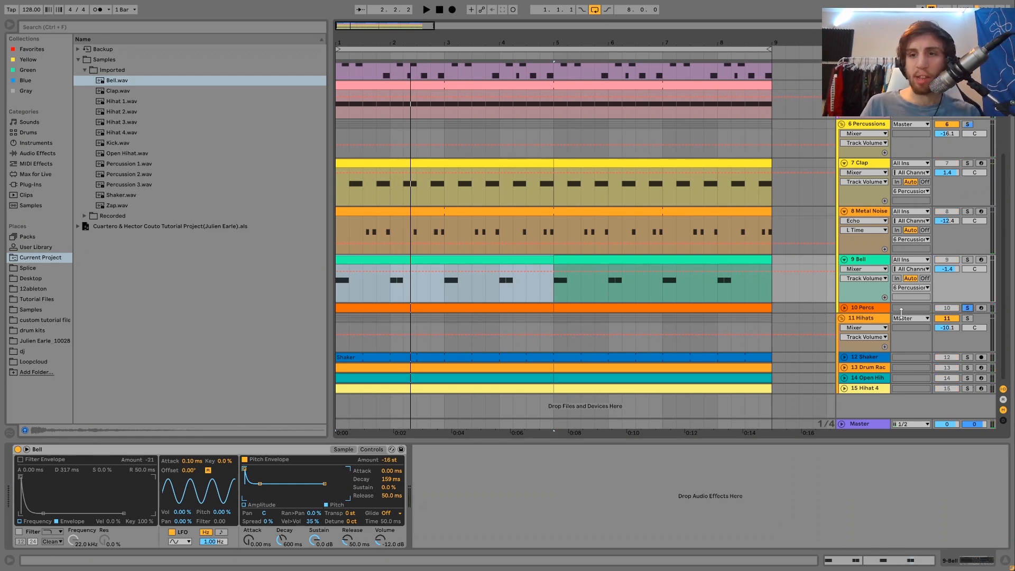
pyautogui.click(875, 311)
pyautogui.press('u')
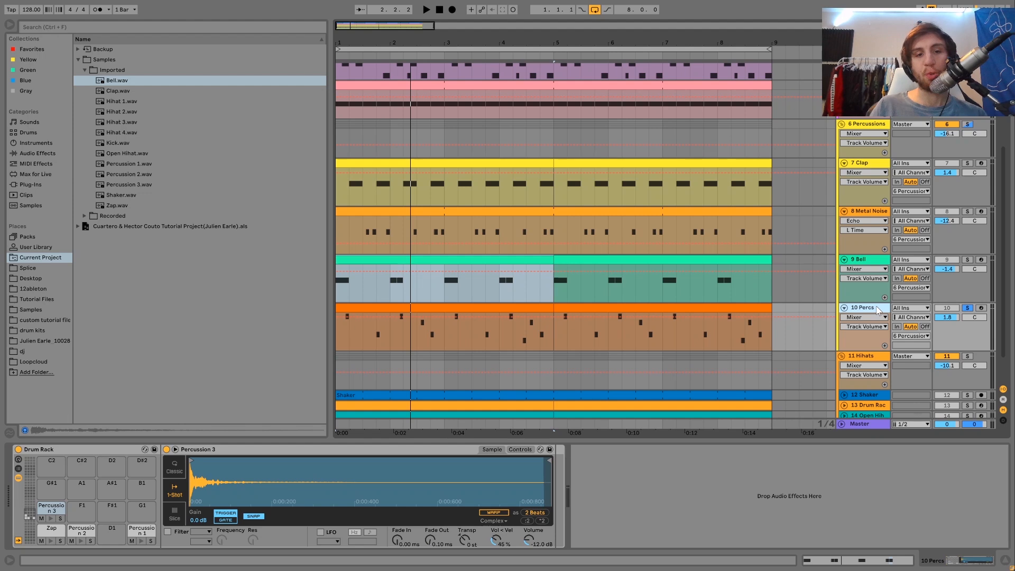
pyautogui.press('space')
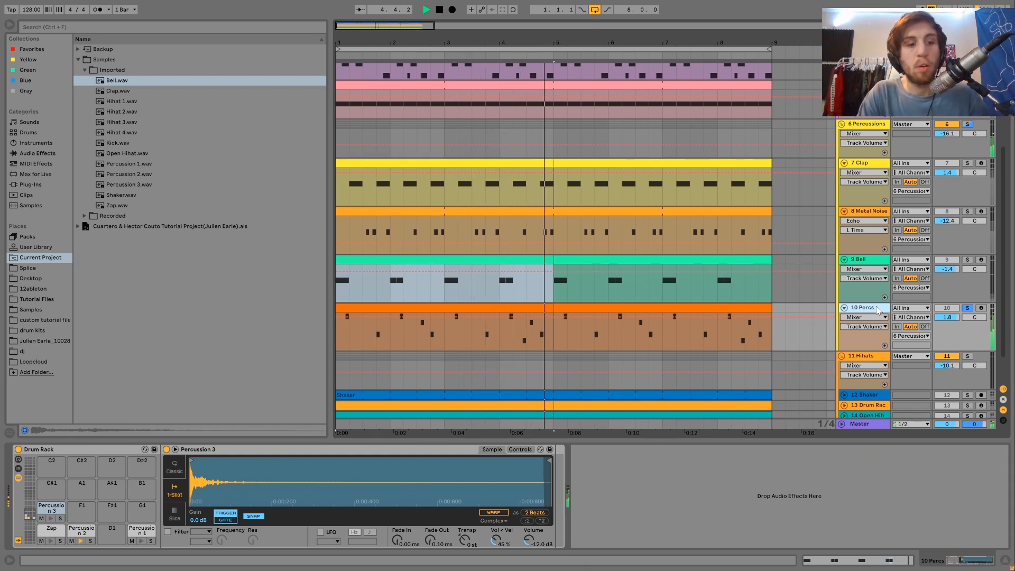
pyautogui.press('space')
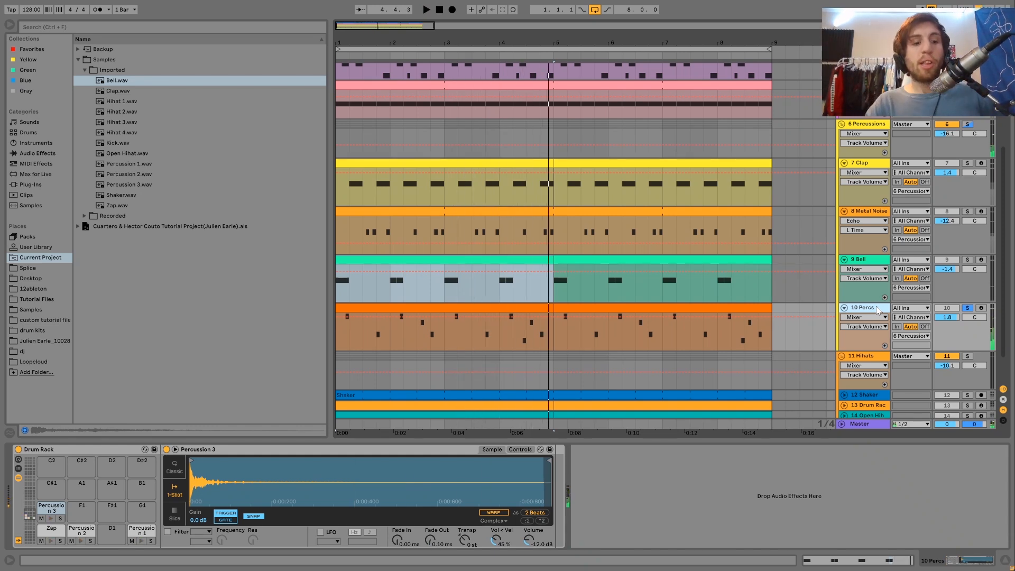
# - Audition the Percussion 2 and Percussion 3 pads of the Percs rack, and play the full mix with the Percs solo off
pyautogui.click(83, 540)
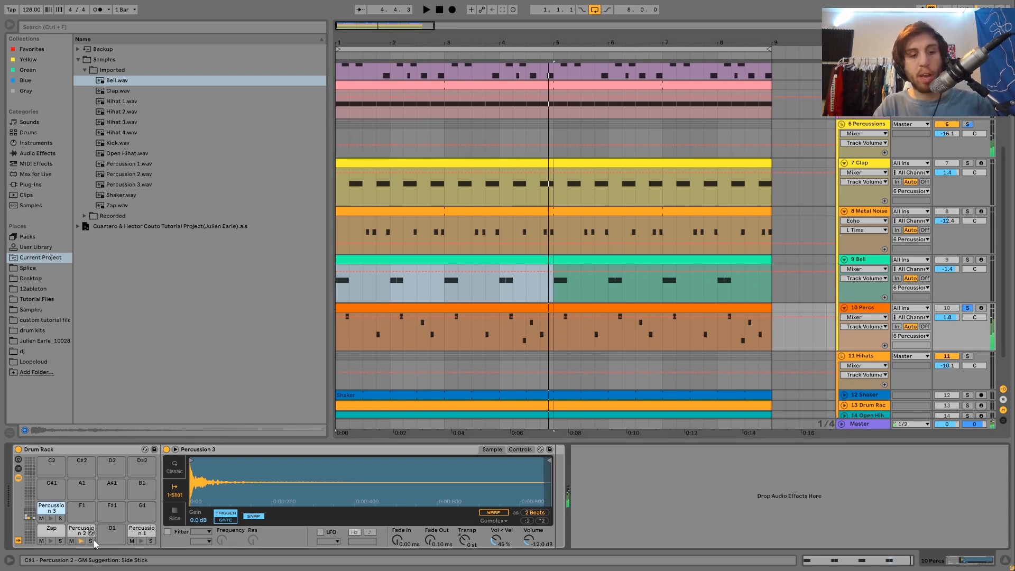
pyautogui.click(51, 519)
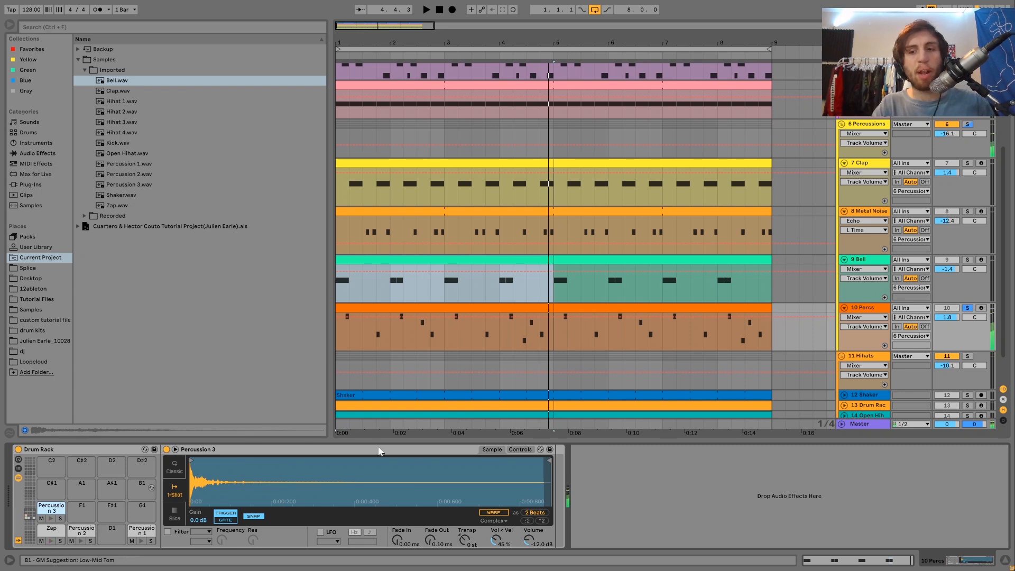
pyautogui.click(967, 309)
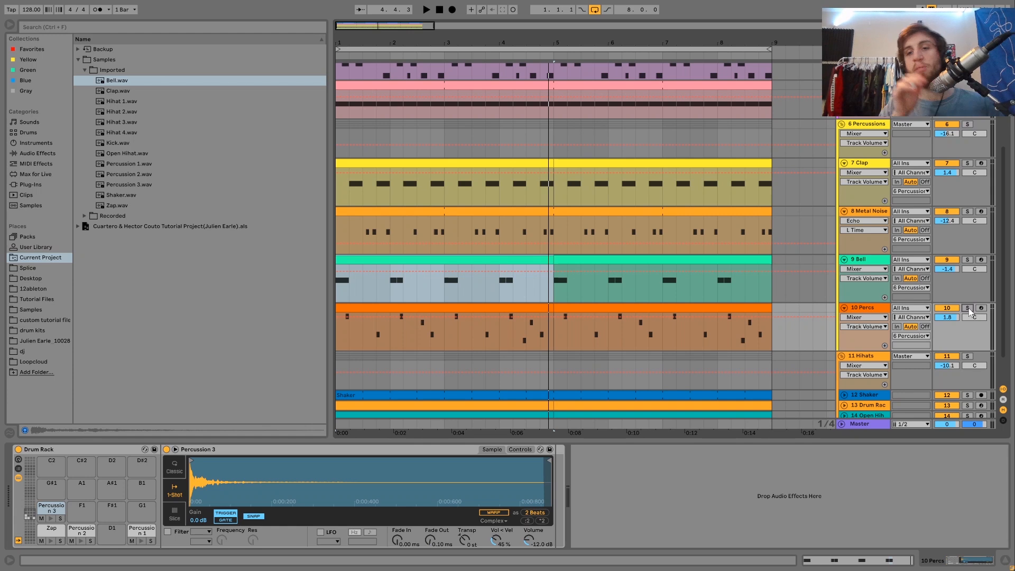
pyautogui.press('space')
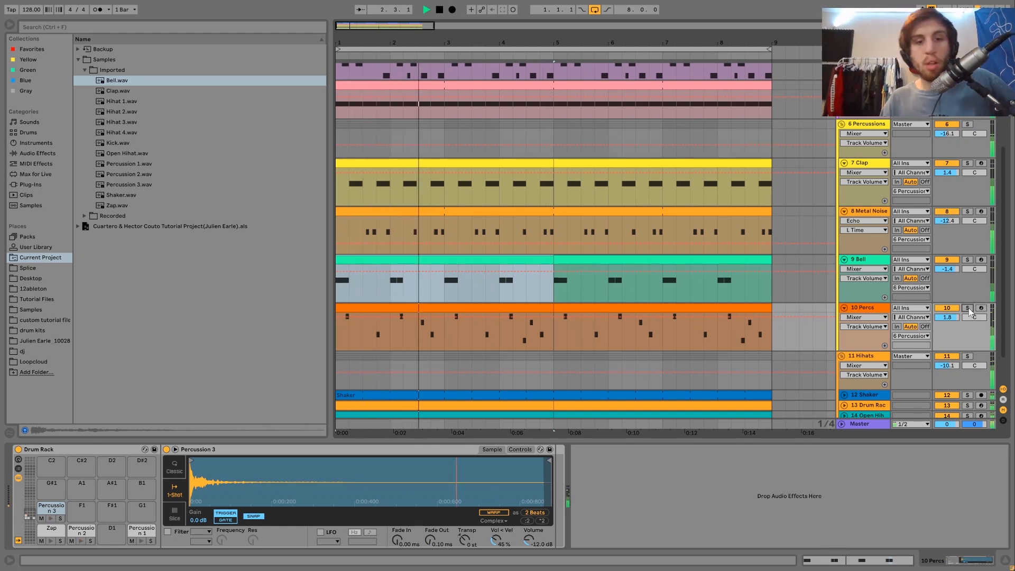
pyautogui.press('space')
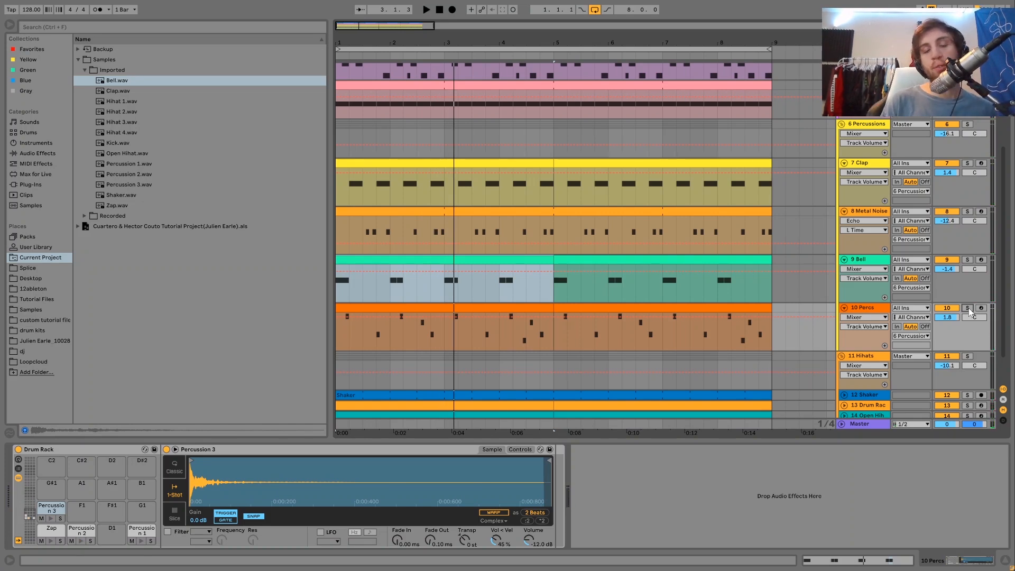
pyautogui.press('space')
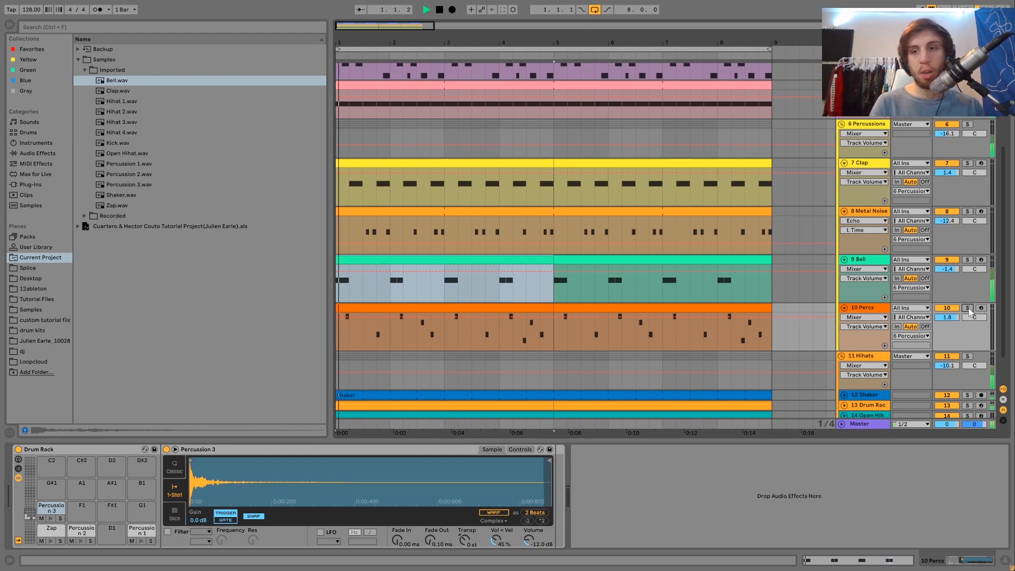
# - Solo the Percussions group and compare its sound with the Drum Buss and Auto Filter bypassed and enabled during playback
pyautogui.click(861, 125)
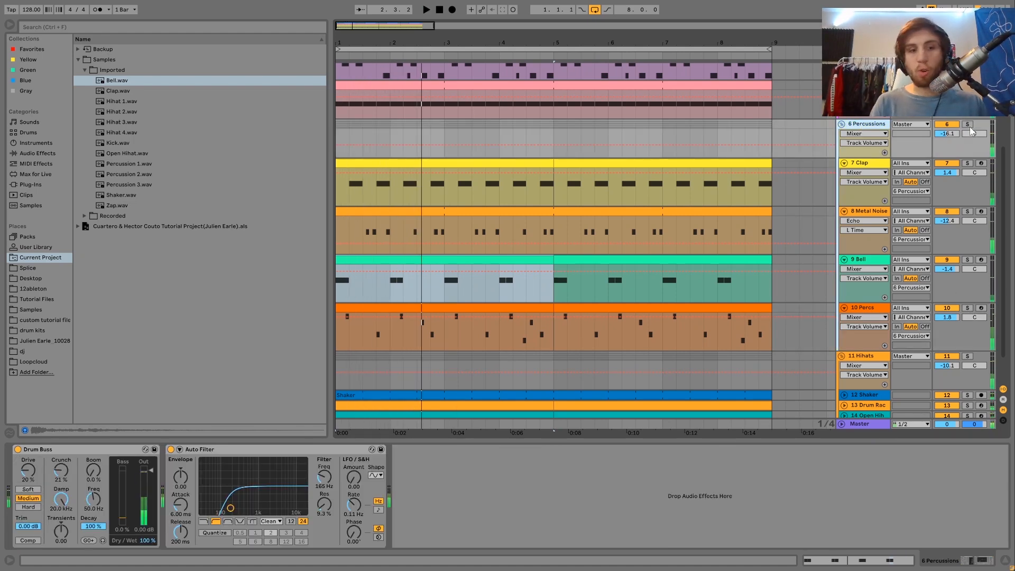
pyautogui.click(969, 127)
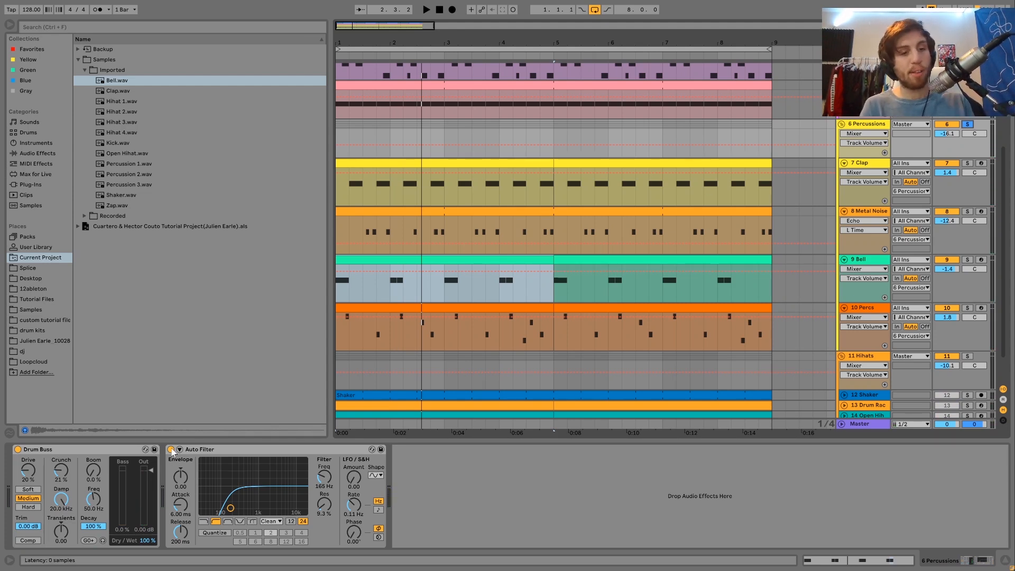
pyautogui.click(18, 450)
pyautogui.press('space')
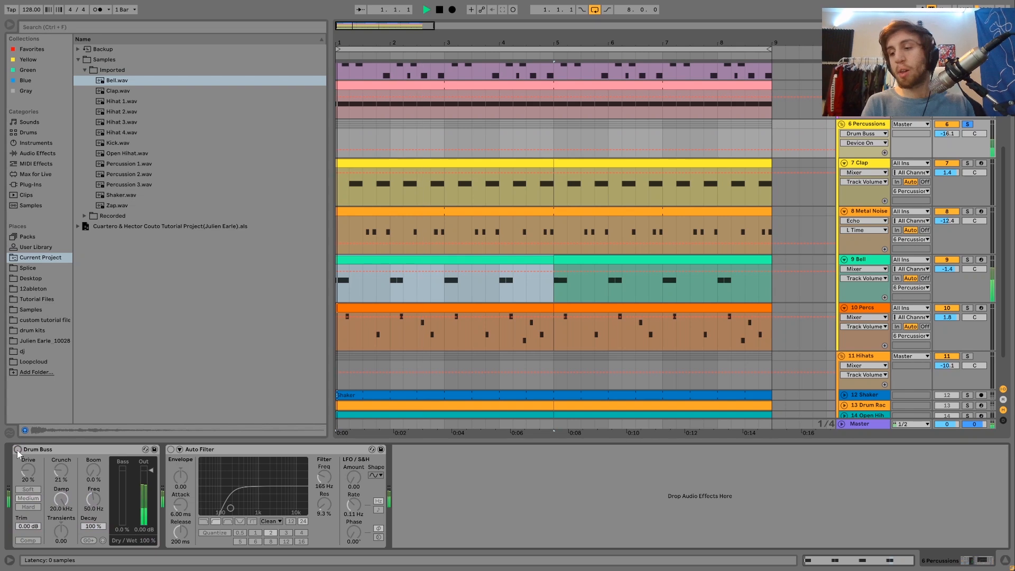
pyautogui.click(18, 449)
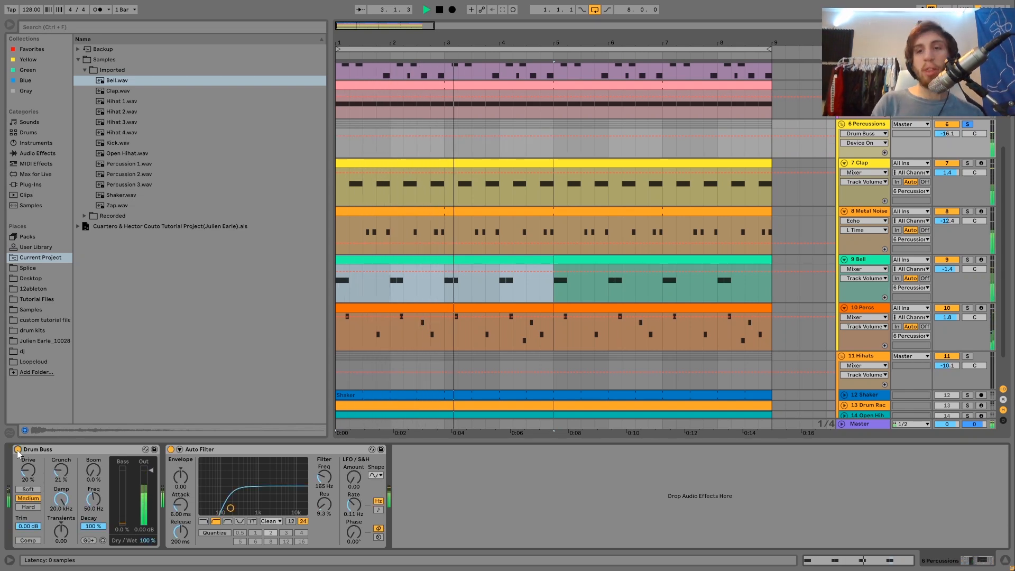
pyautogui.press('space')
# - Look over the arrangement's chord, bass, kick and percussion patterns, and replay the soloed Percussions group from bar 1
pyautogui.scroll(5, 642, 188)
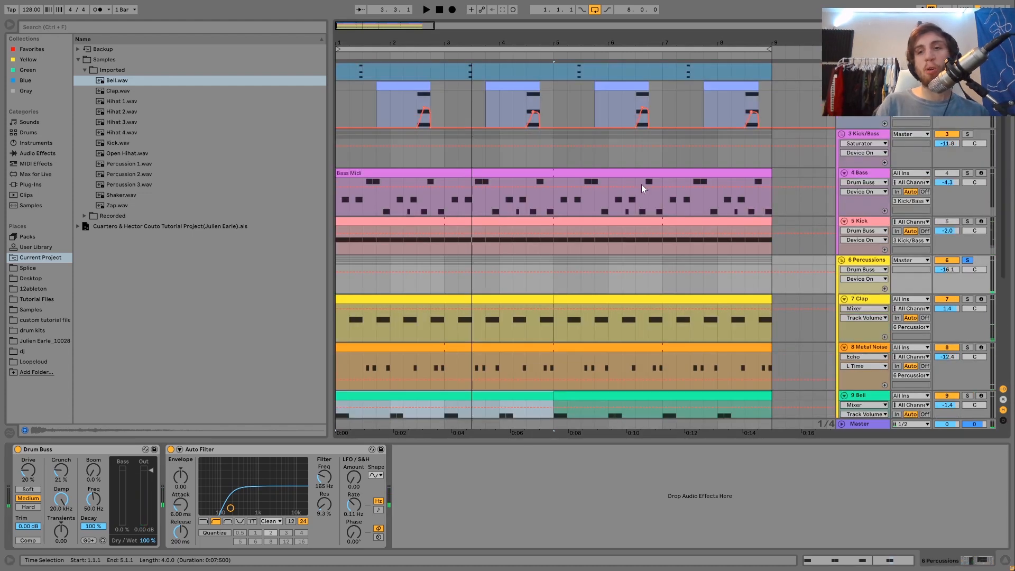
pyautogui.scroll(-3, 871, 363)
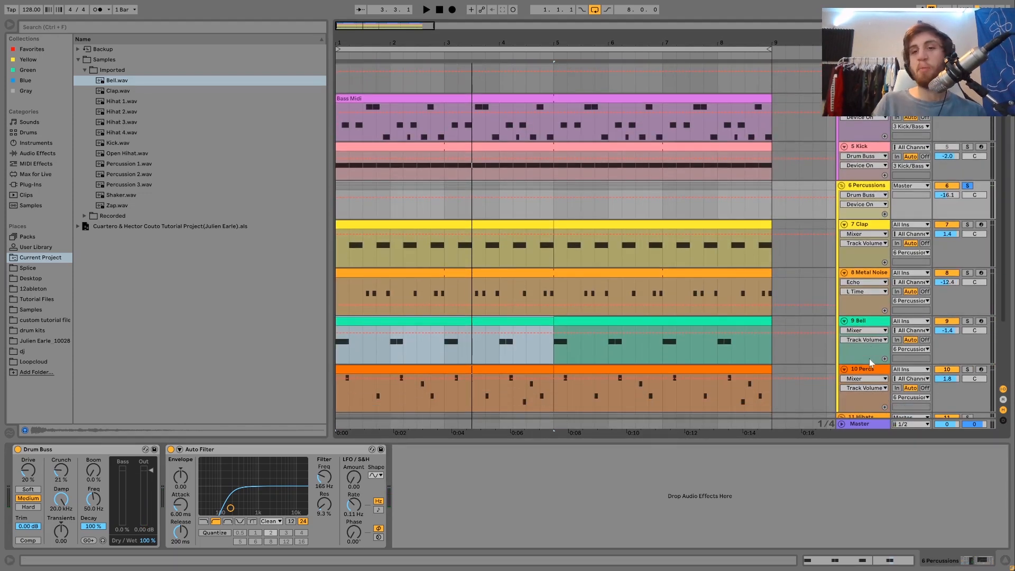
pyautogui.scroll(-4, 871, 362)
pyautogui.scroll(8, 870, 363)
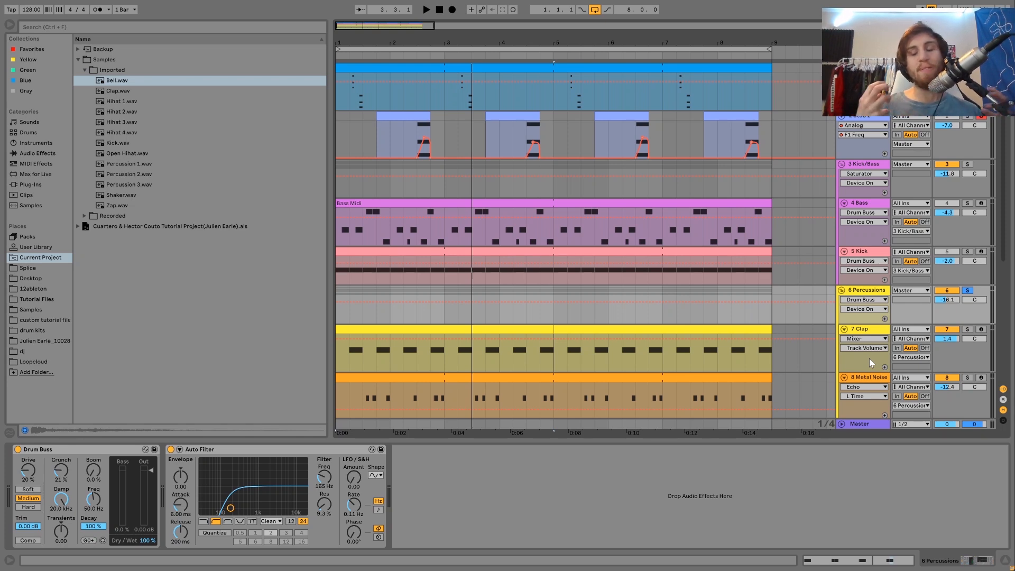
pyautogui.press('space')
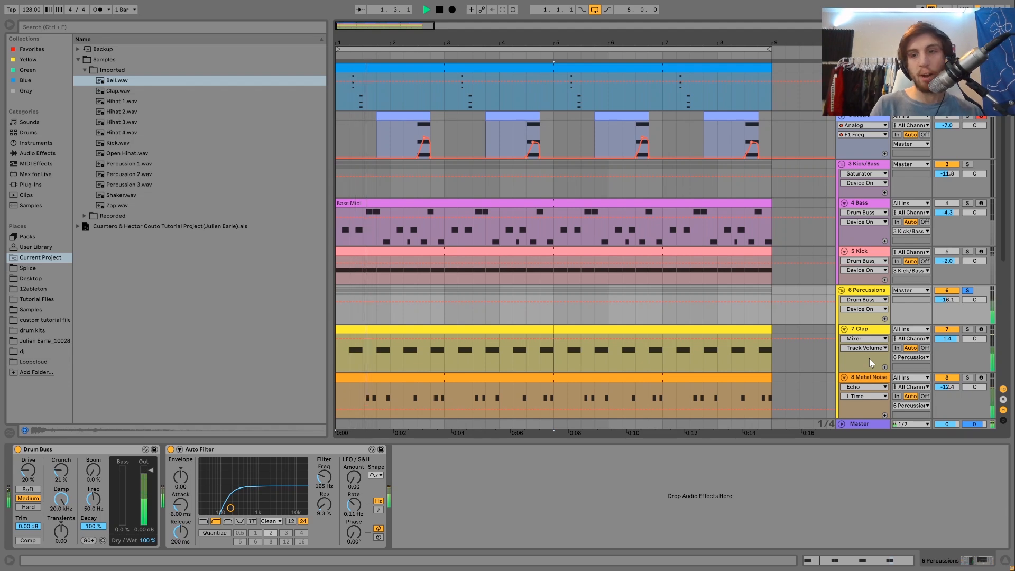
pyautogui.press('space')
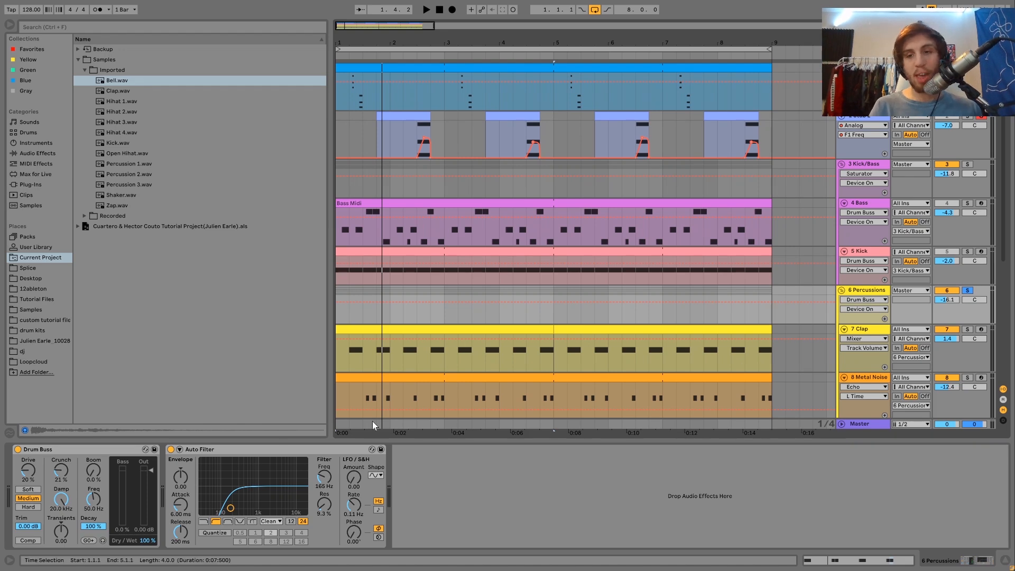
# - Solo the Hihats group and play it from bar 1
pyautogui.scroll(-5, 664, 357)
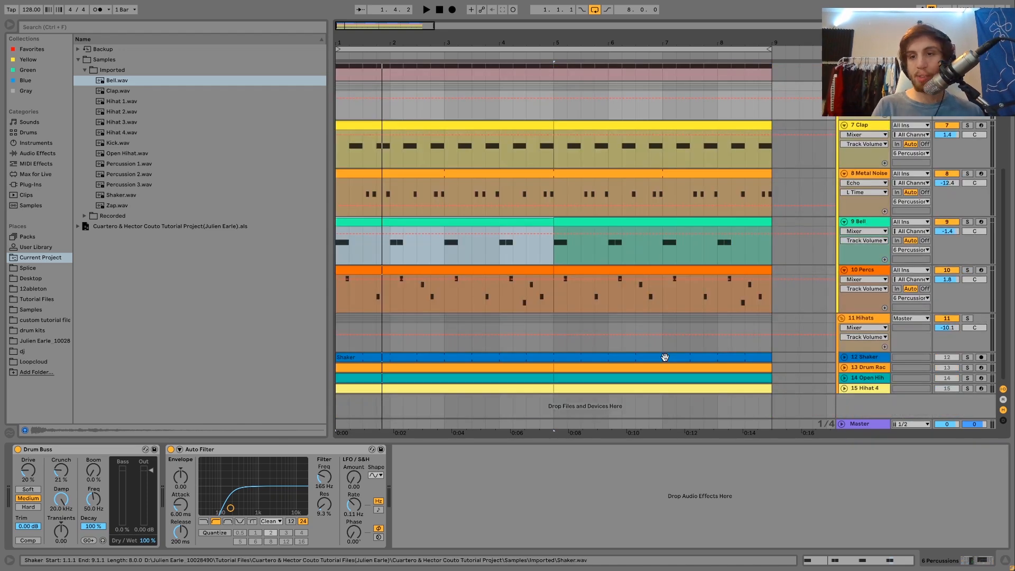
pyautogui.click(967, 319)
pyautogui.press('space')
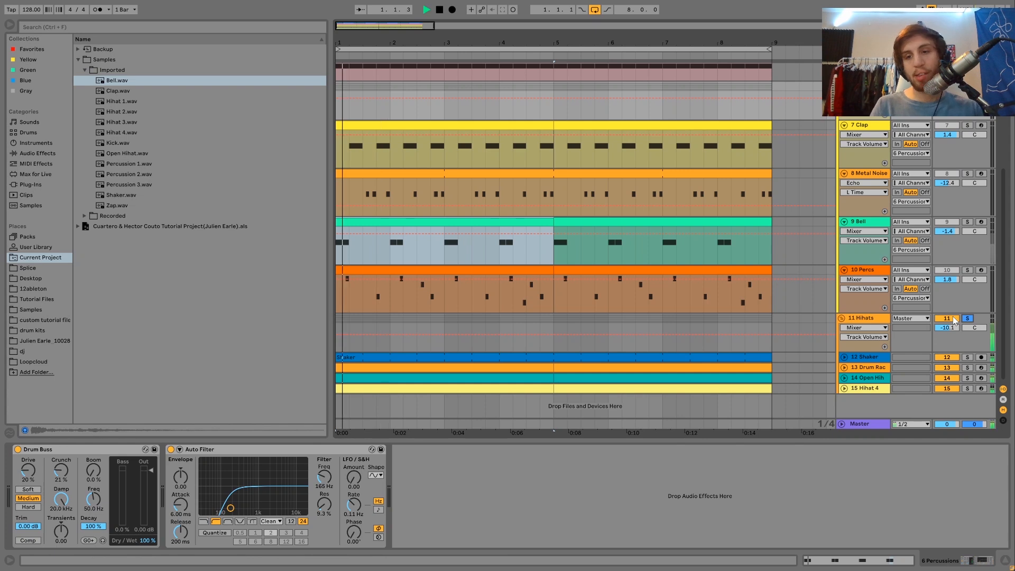
# - Solo the Shaker track within the Hihats group, unfold its audio clip, and listen to it alone
pyautogui.click(864, 358)
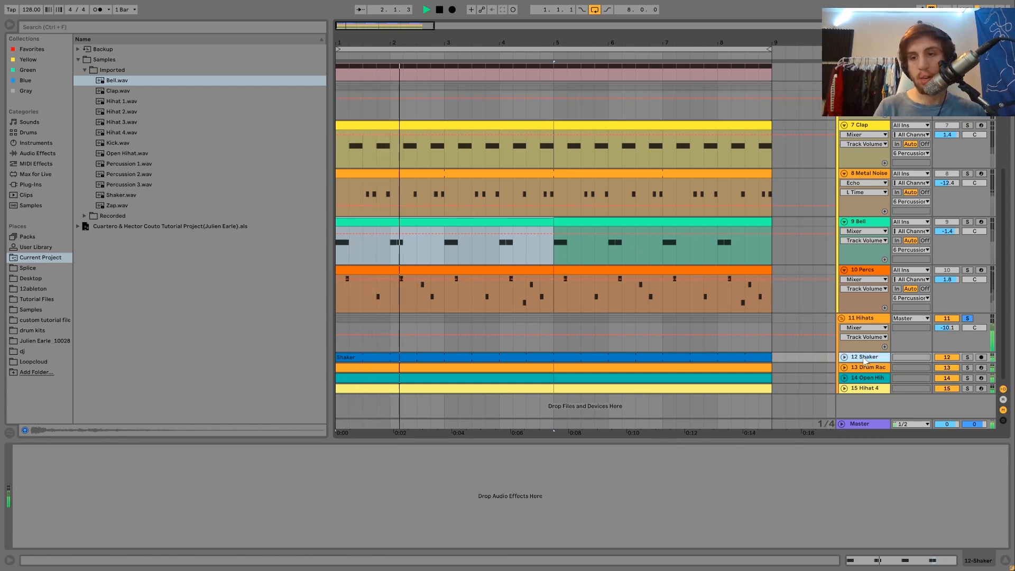
pyautogui.click(967, 357)
pyautogui.click(843, 358)
pyautogui.scroll(-2, 843, 359)
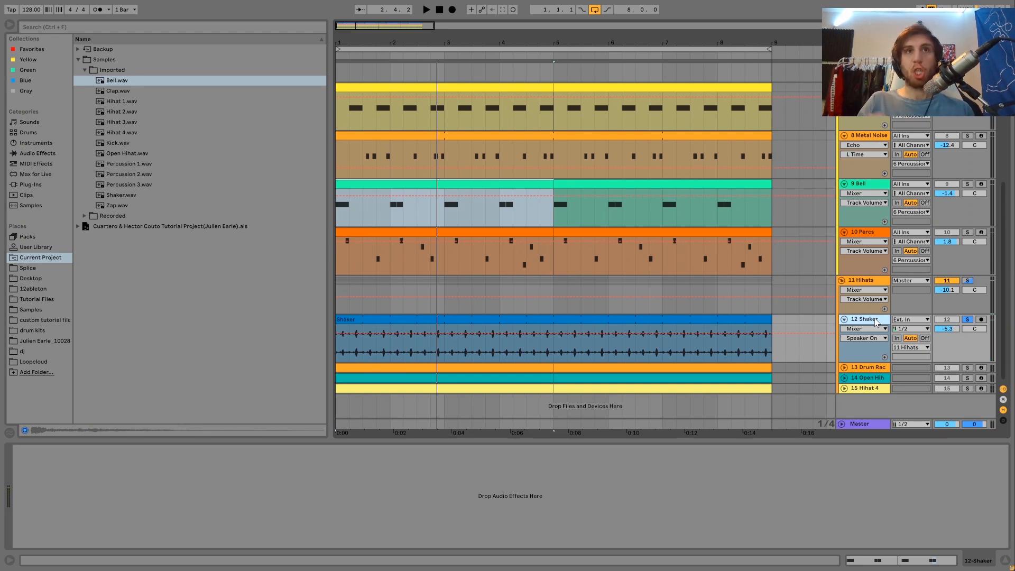
pyautogui.press('space')
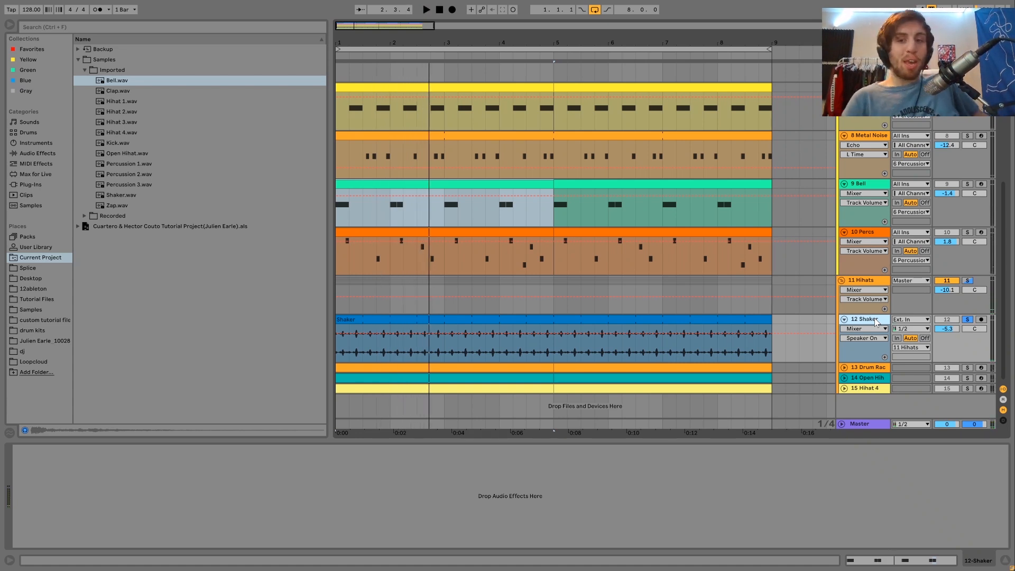
# - Turn off the Shaker solo and compare the full mix with the Shaker track muted and unmuted
pyautogui.click(968, 320)
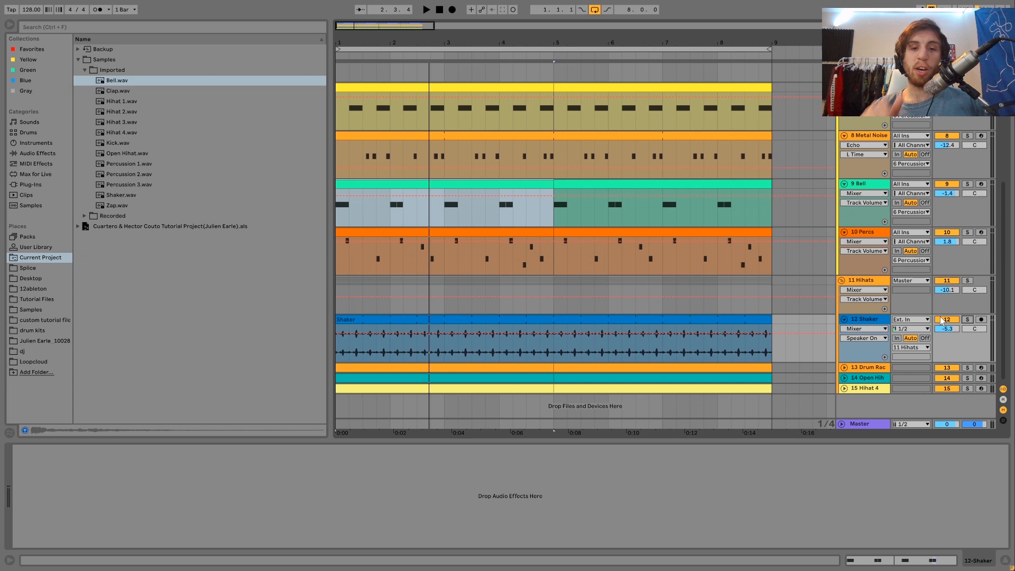
pyautogui.press('space')
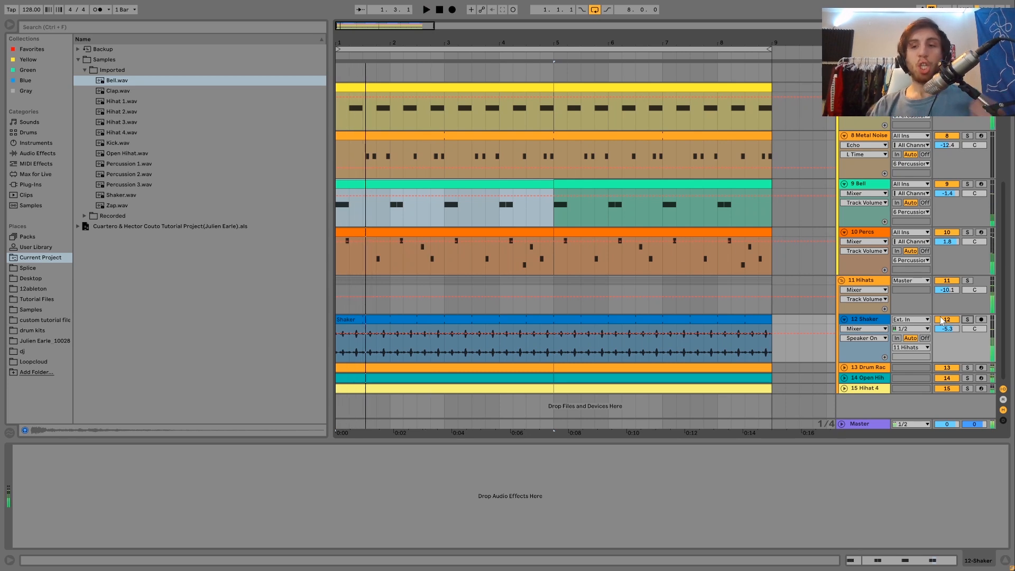
pyautogui.press('space')
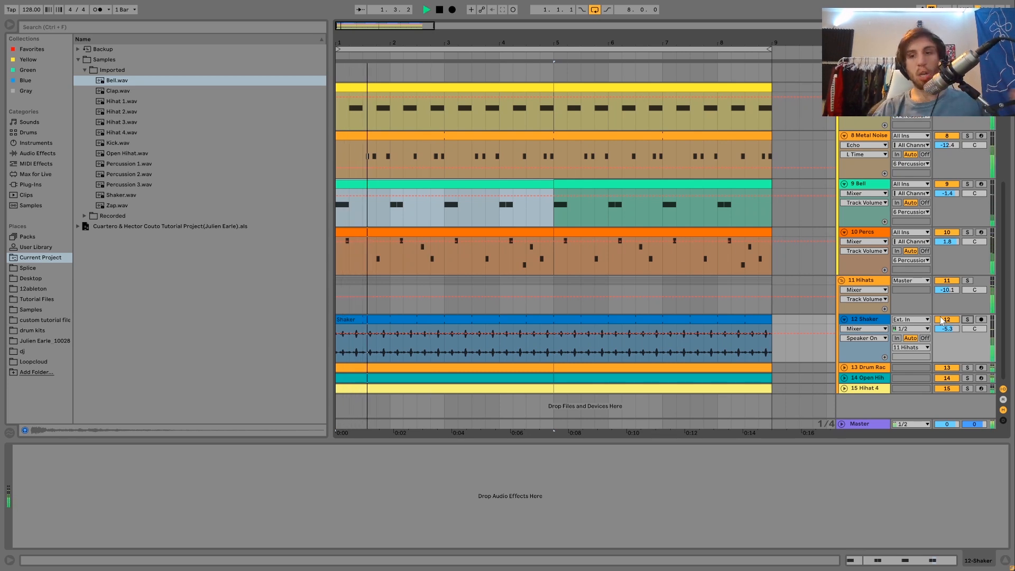
pyautogui.press('space')
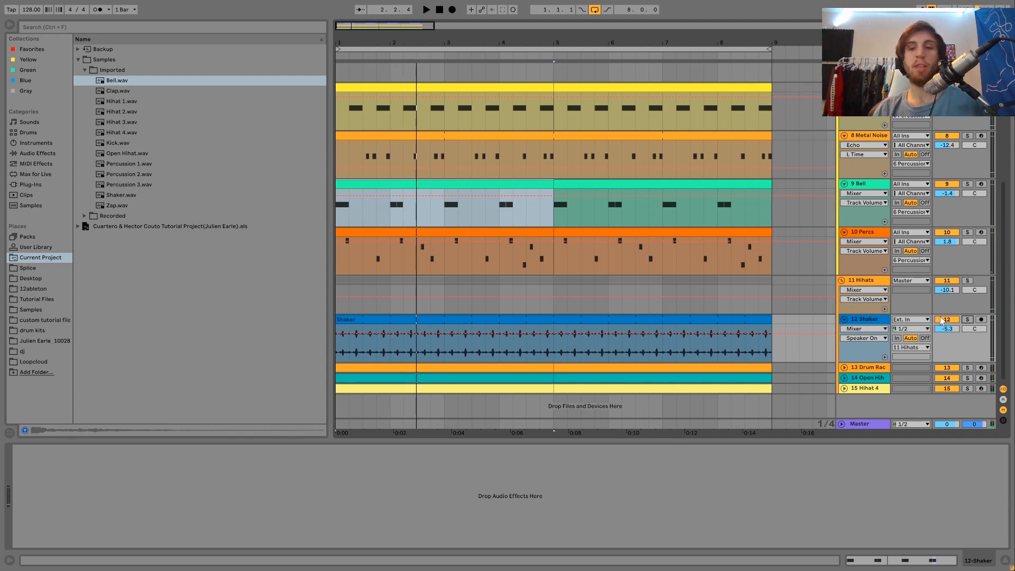
pyautogui.click(946, 320)
pyautogui.press('space')
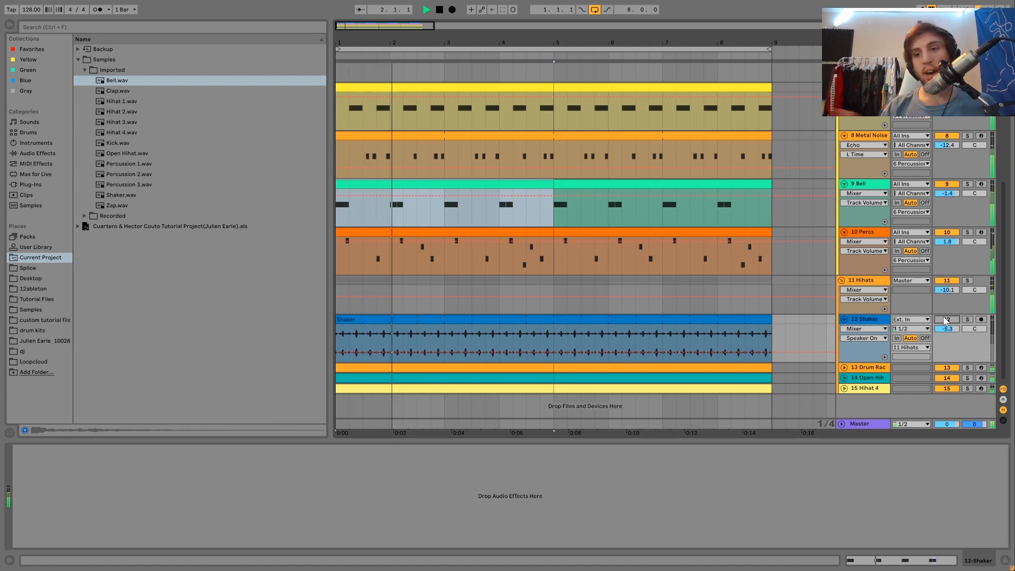
pyautogui.click(946, 320)
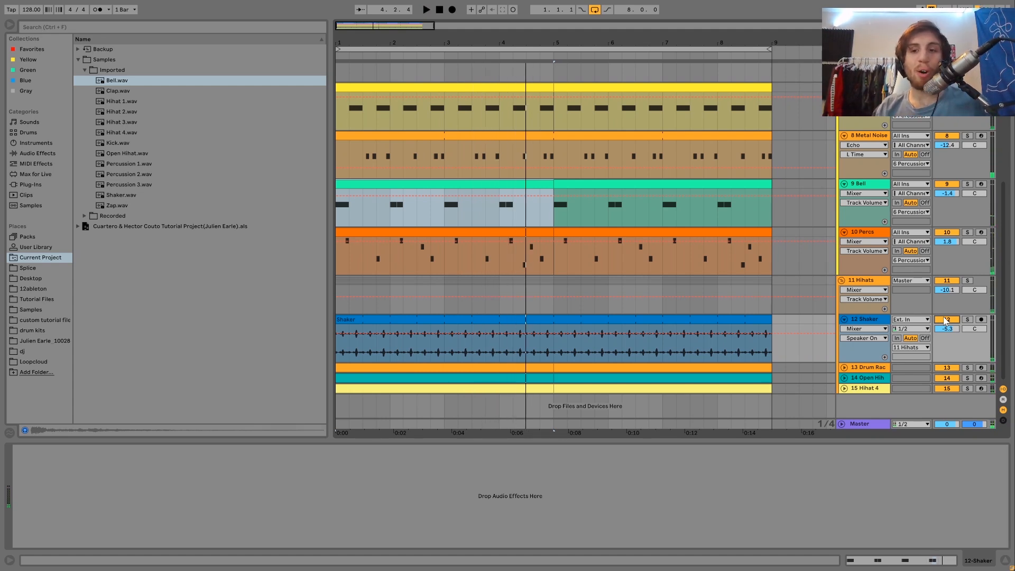
pyautogui.press('space')
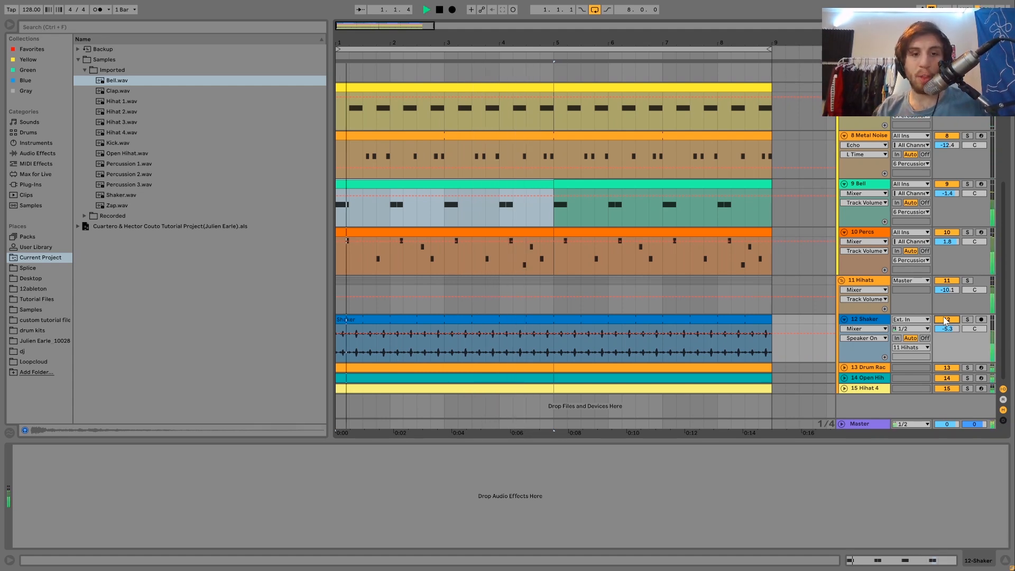
# - Solo the hihats' Drum Rack track, show its devices, and unfold its MIDI pattern
pyautogui.click(967, 368)
pyautogui.click(878, 368)
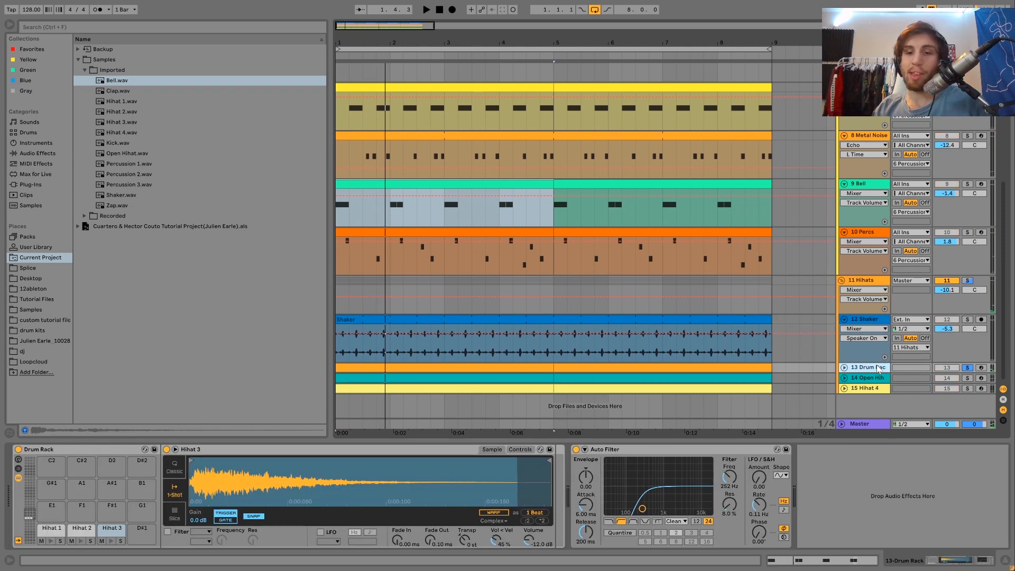
pyautogui.press('u')
pyautogui.scroll(-2, 877, 369)
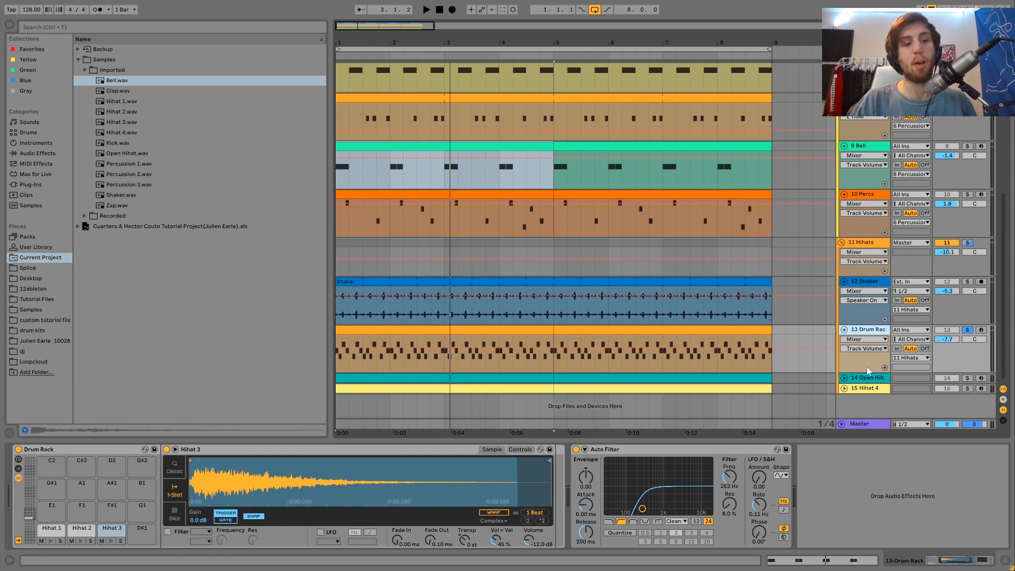
# - Audition the Hihat 1 and Hihat 3 pads in the Drum Rack, and play the soloed hihat pattern
pyautogui.click(51, 540)
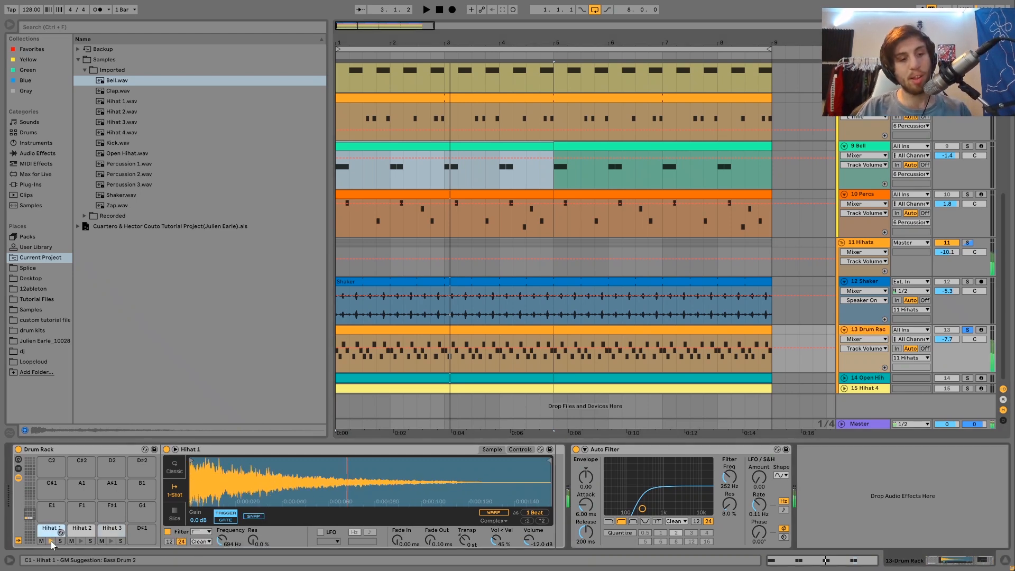
pyautogui.click(109, 531)
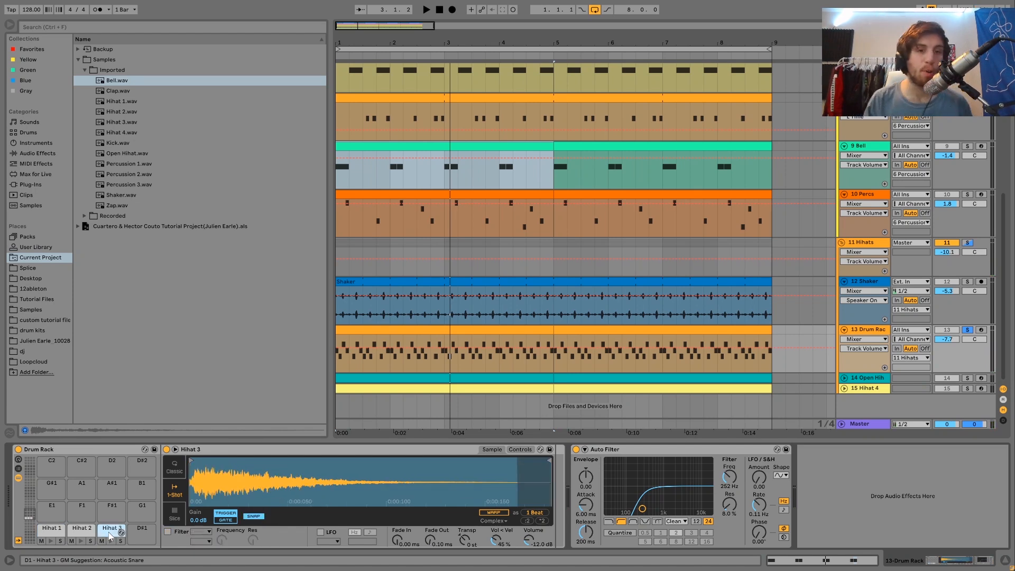
pyautogui.press('space')
pyautogui.press('space')
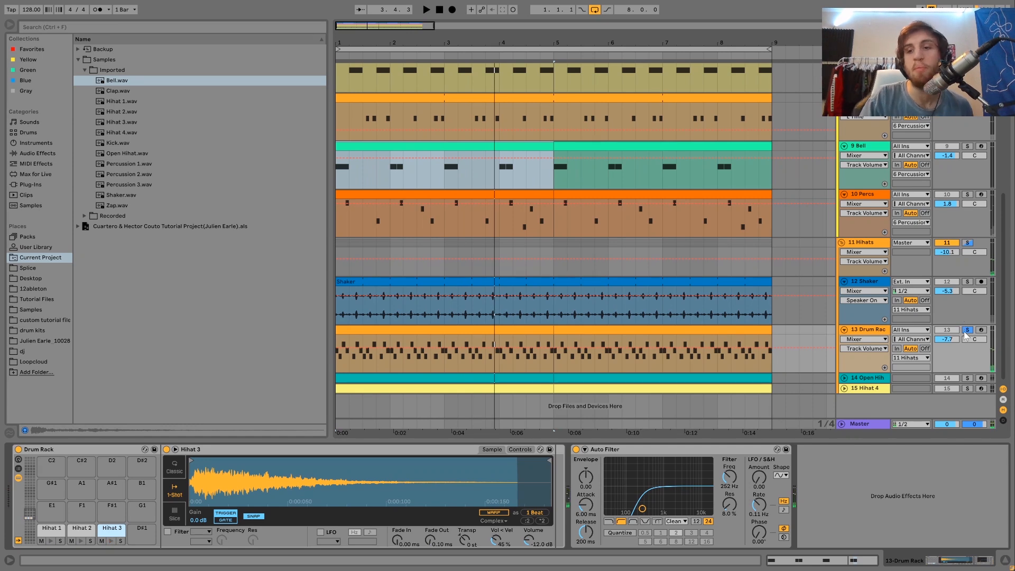
# - Turn off the solo on the hihats' Drum Rack track and compare the full mix with that track muted and unmuted
pyautogui.click(967, 330)
pyautogui.press('space')
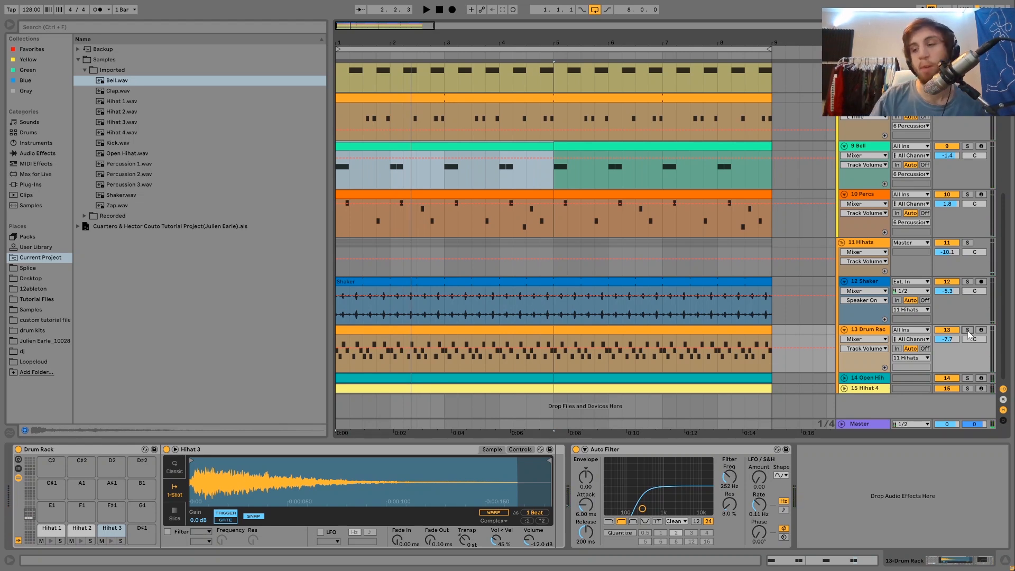
pyautogui.click(947, 330)
pyautogui.press('space')
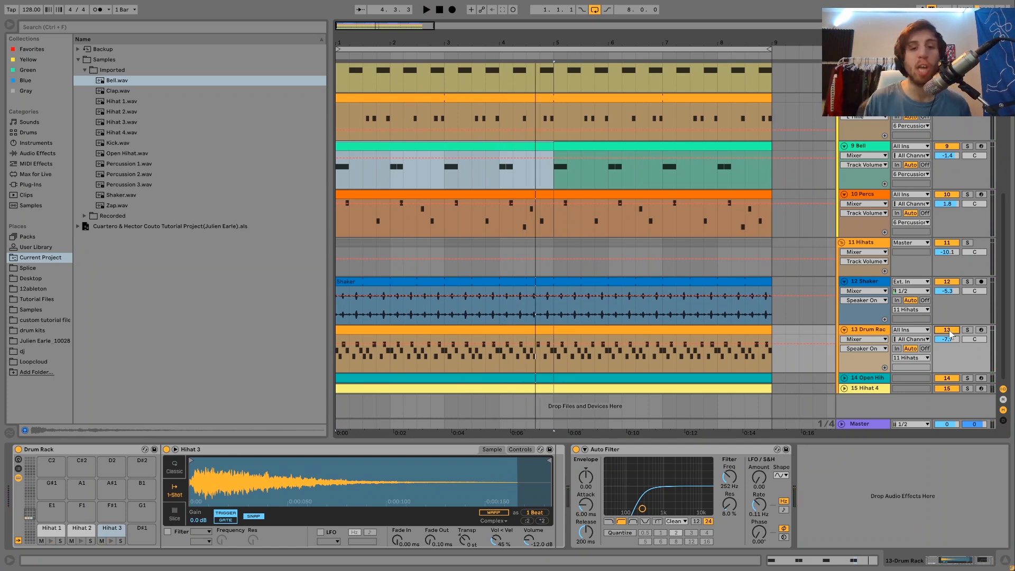
pyautogui.press('space')
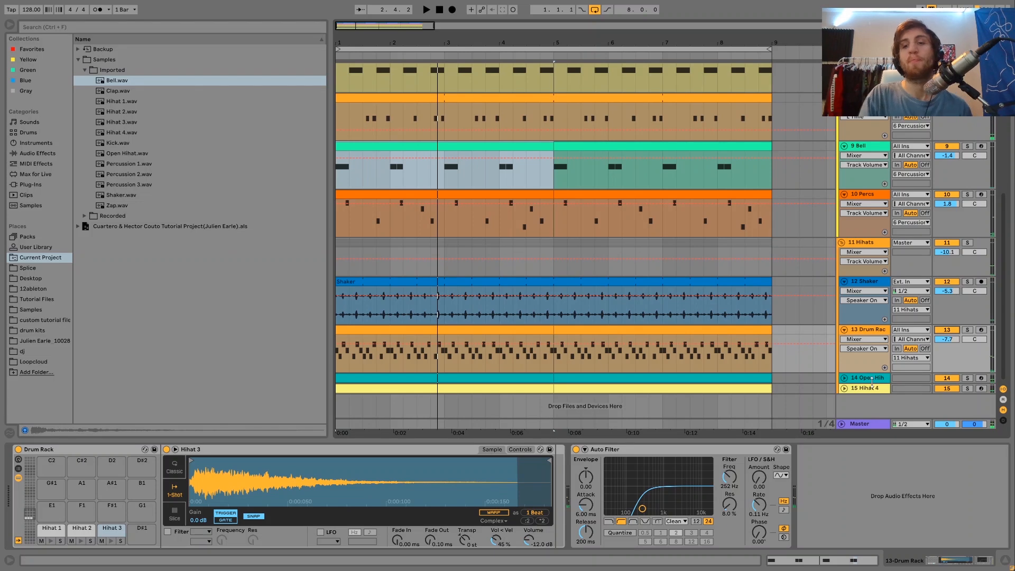
# - Unfold the Open Hihat track, play the arrangement and solo that track to hear its pattern
pyautogui.click(871, 379)
pyautogui.press('u')
pyautogui.press('space')
pyautogui.click(969, 378)
pyautogui.scroll(-2, 971, 376)
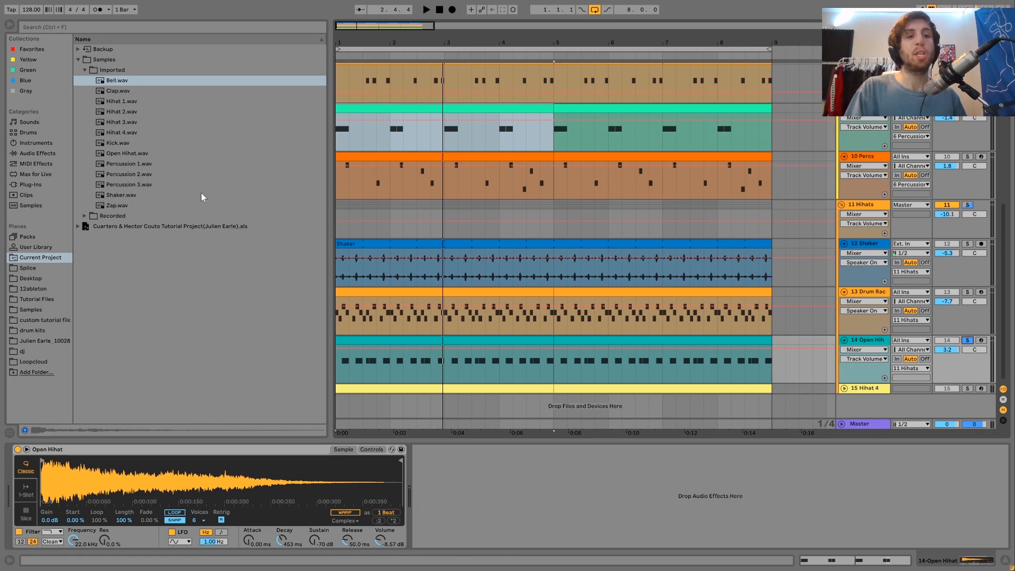
# - Preview the Open Hihat.wav sample, show the Controls view of its Simpler, and play the soloed pattern
pyautogui.click(130, 154)
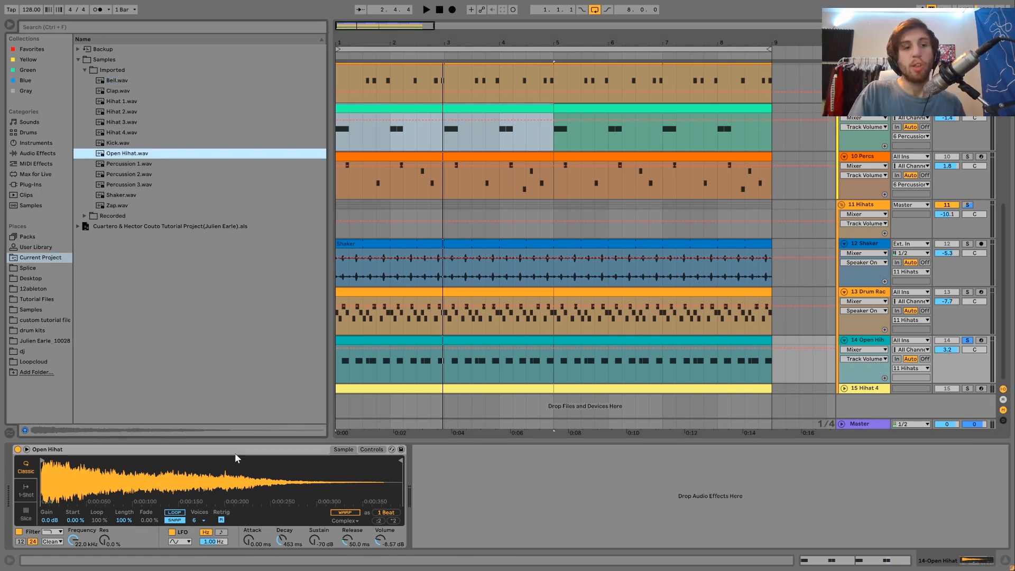
pyautogui.click(372, 449)
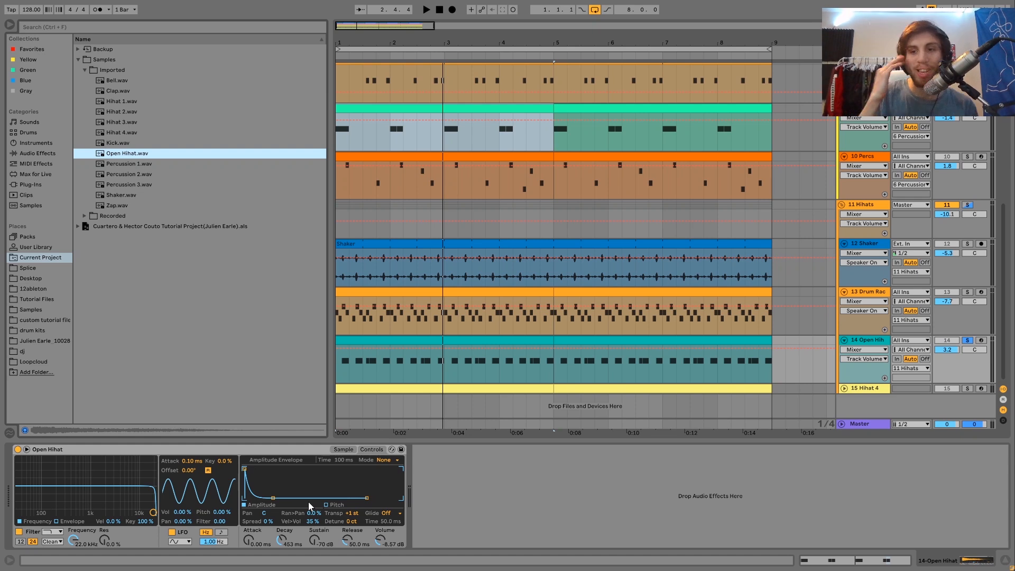
pyautogui.press('space')
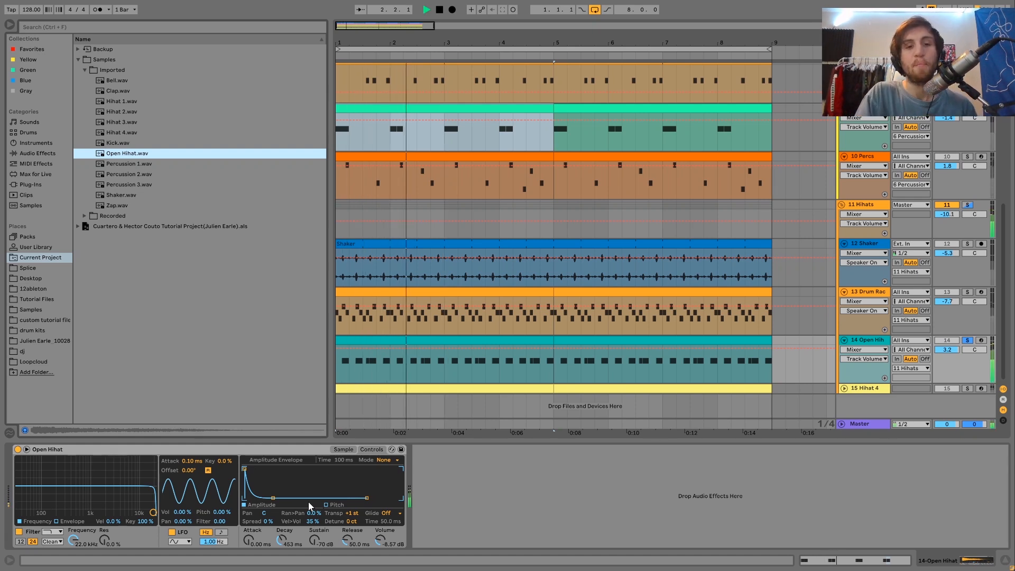
pyautogui.press('space')
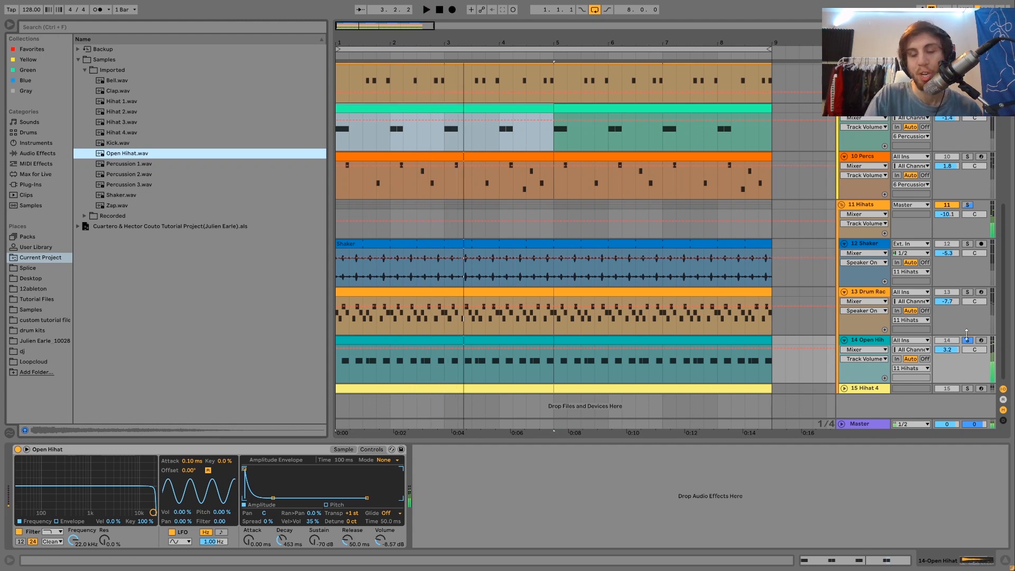
# - Turn off the Open Hihat solo and audition that track within the full mix
pyautogui.click(967, 340)
pyautogui.press('space')
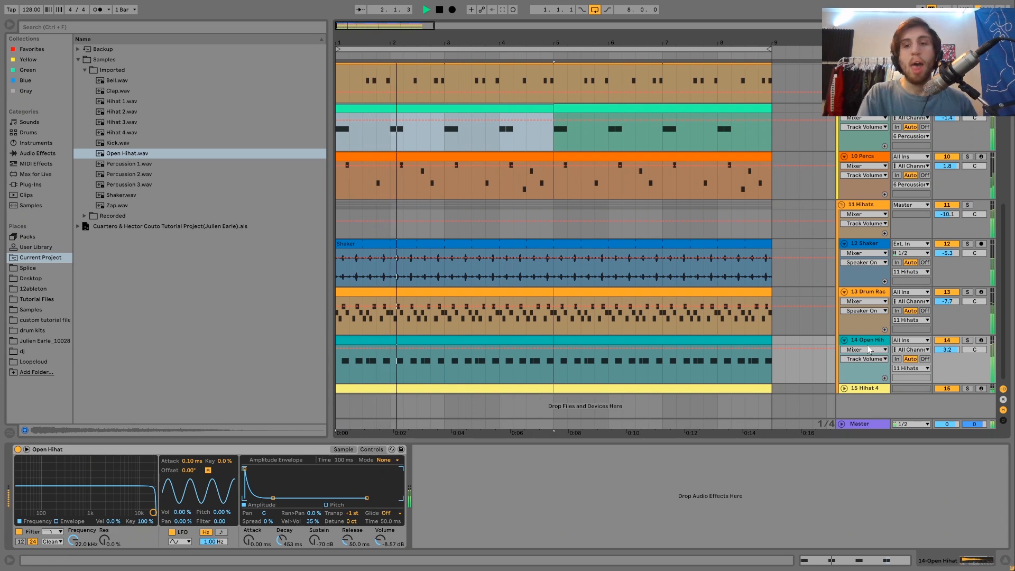
pyautogui.press('space')
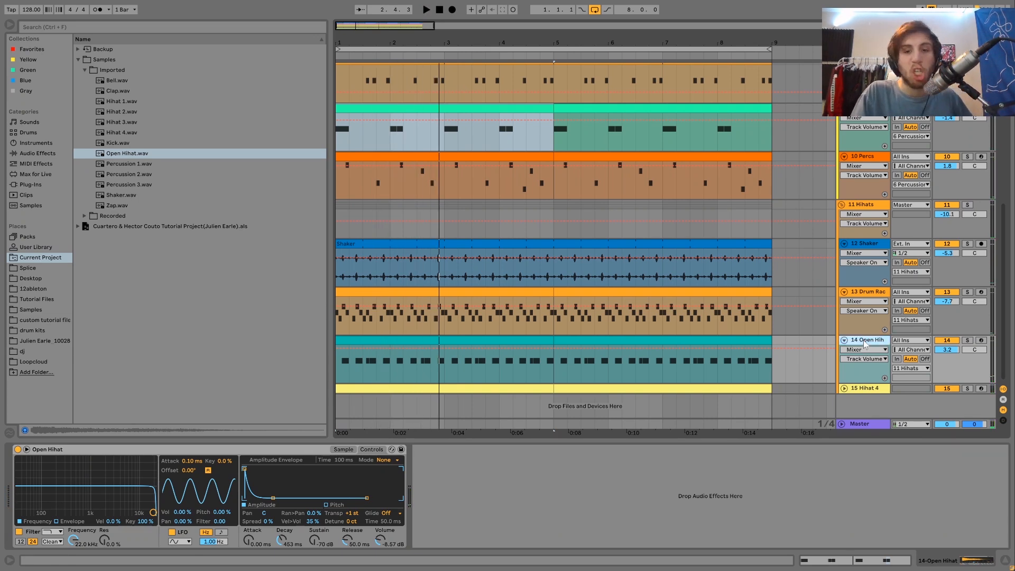
pyautogui.press('space')
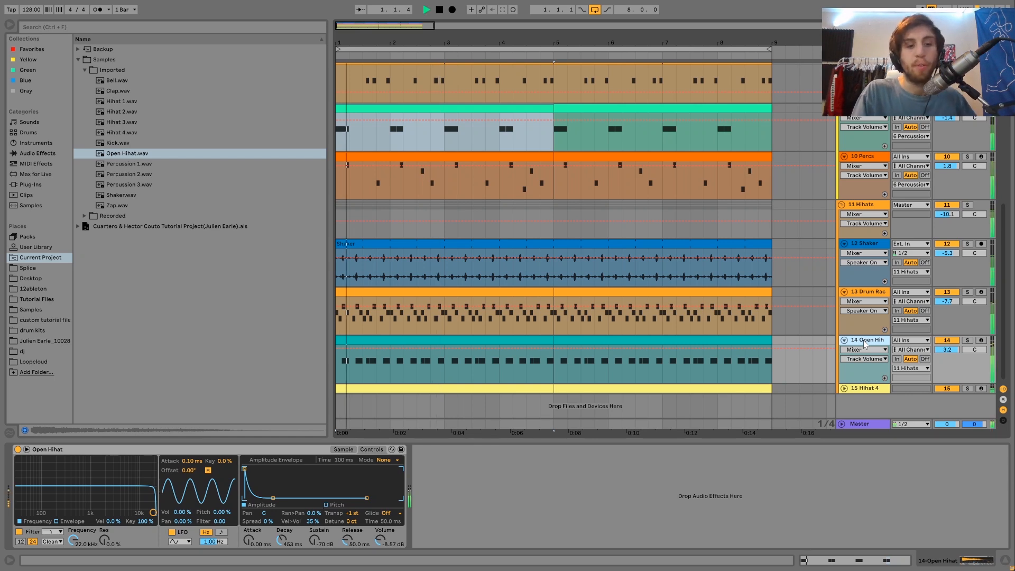
# - Solo the Hihat 4 track during playback, unfold its MIDI pattern and show its Simpler
pyautogui.click(967, 388)
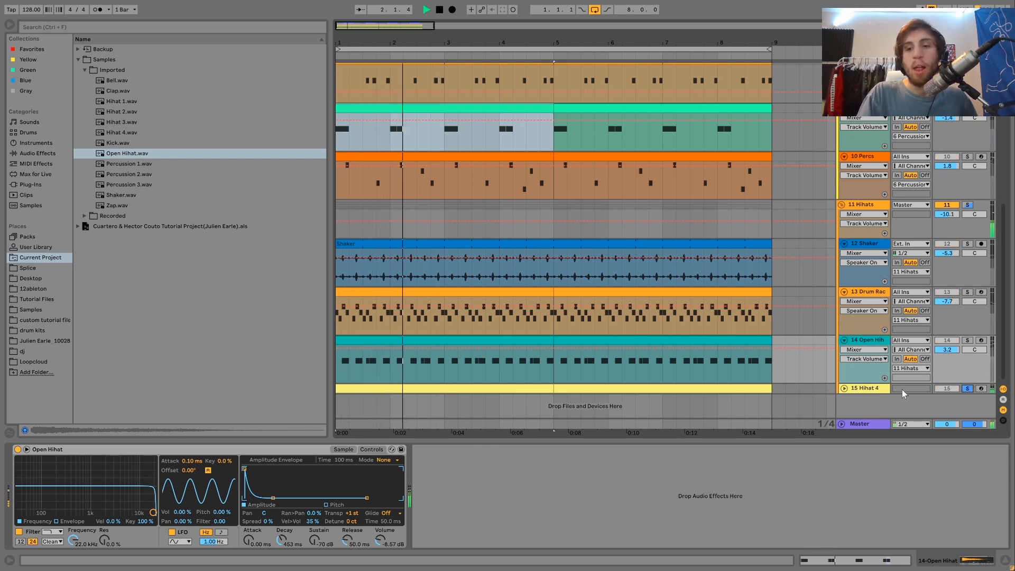
pyautogui.click(844, 388)
pyautogui.click(867, 391)
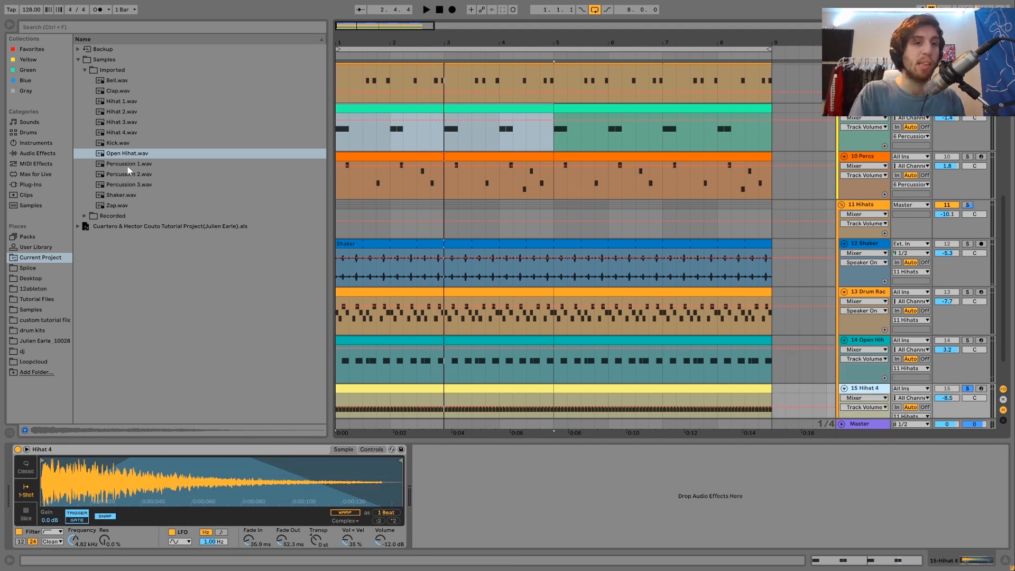
# - Preview the Hihat 4.wav sample and play the soloed Hihat 4 pattern
pyautogui.click(123, 132)
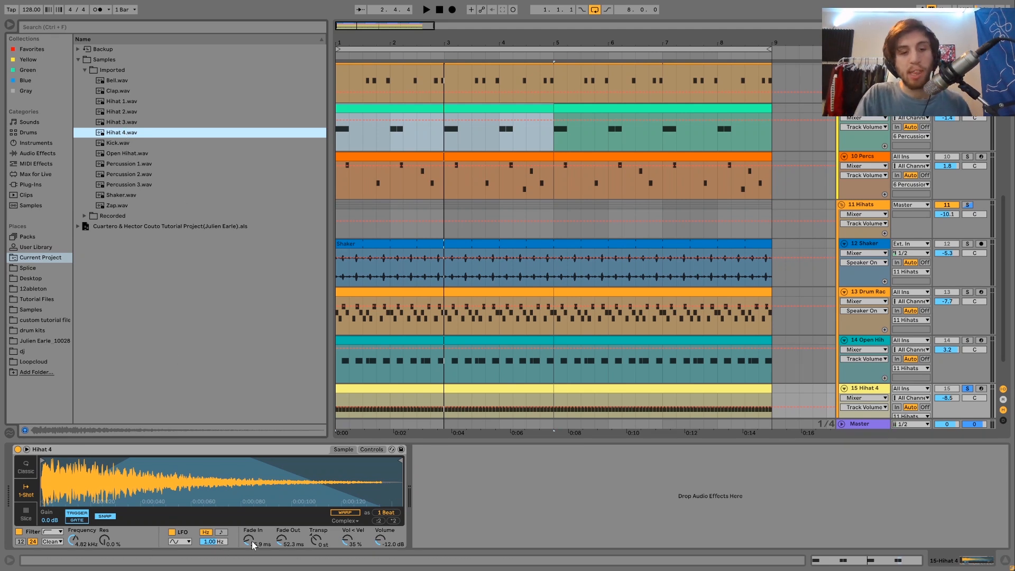
pyautogui.press('space')
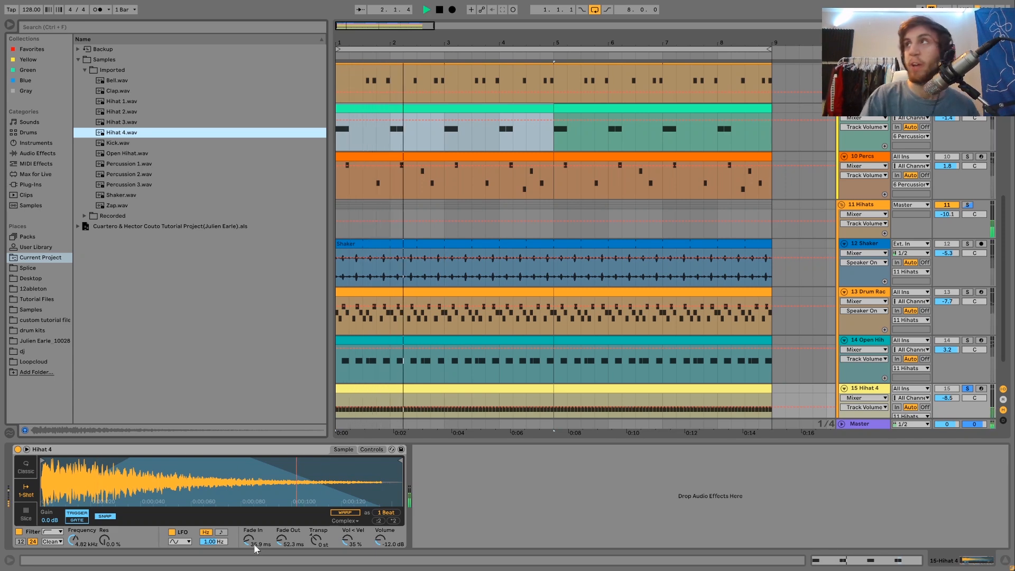
pyautogui.press('space')
pyautogui.press('space')
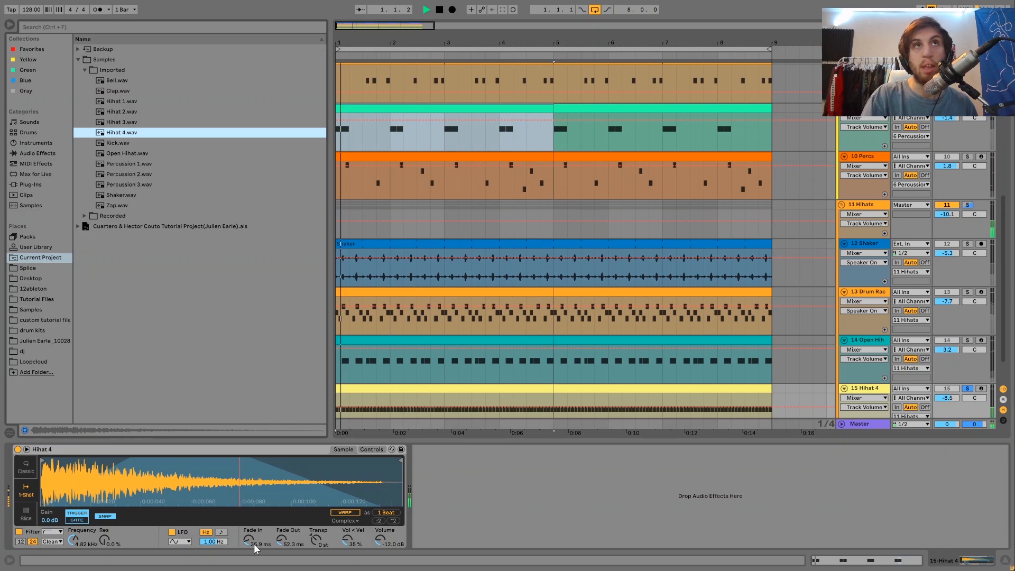
# - Turn off the Hihat 4 solo and compare the full mix with that track muted and unmuted
pyautogui.click(967, 388)
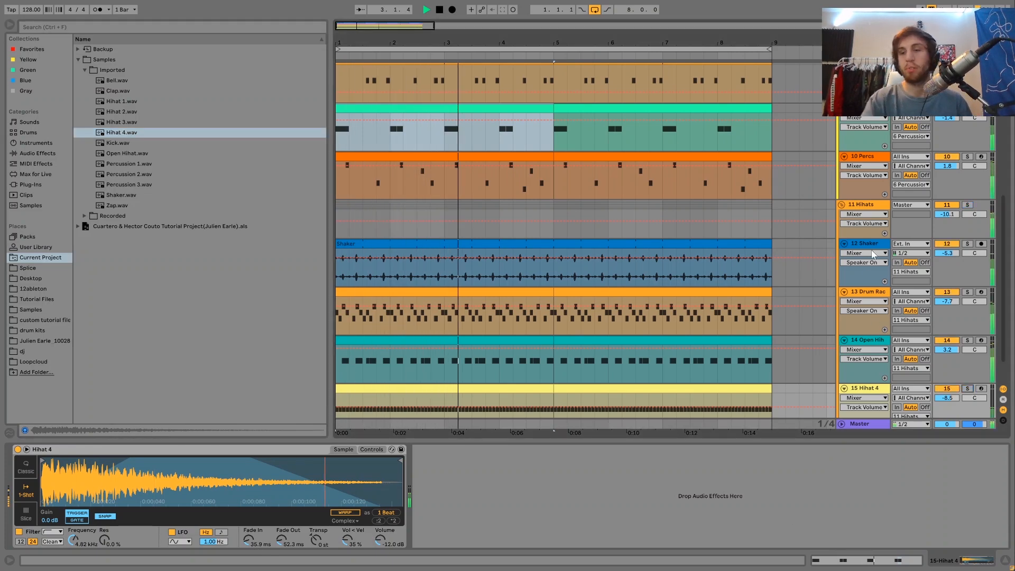
pyautogui.press('space')
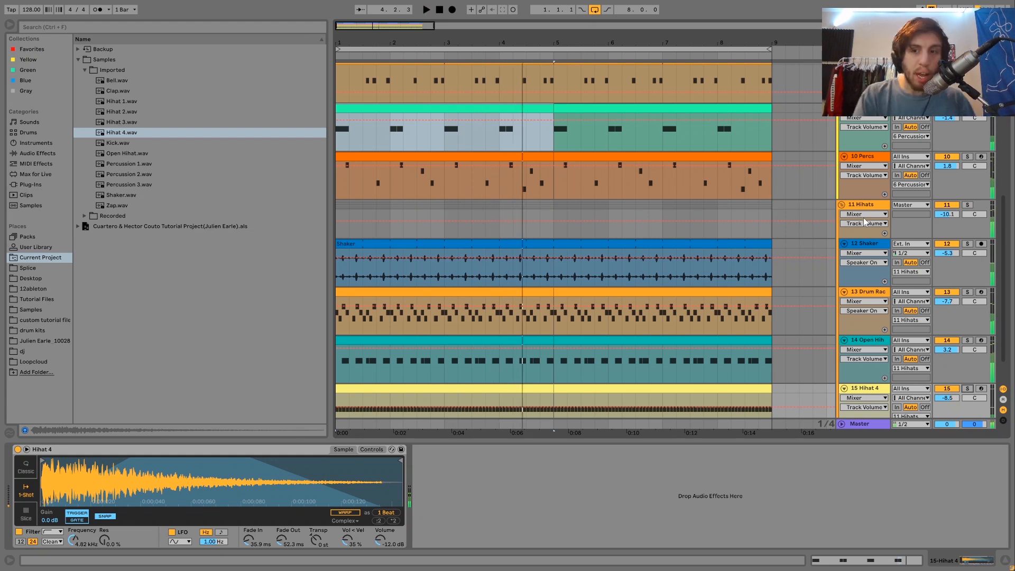
pyautogui.click(950, 389)
pyautogui.press('space')
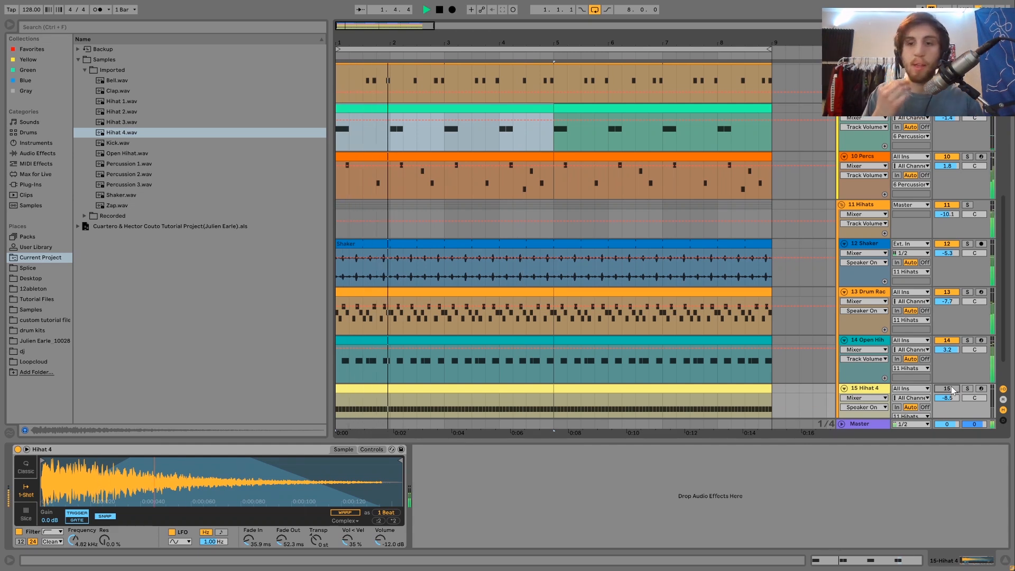
pyautogui.click(951, 389)
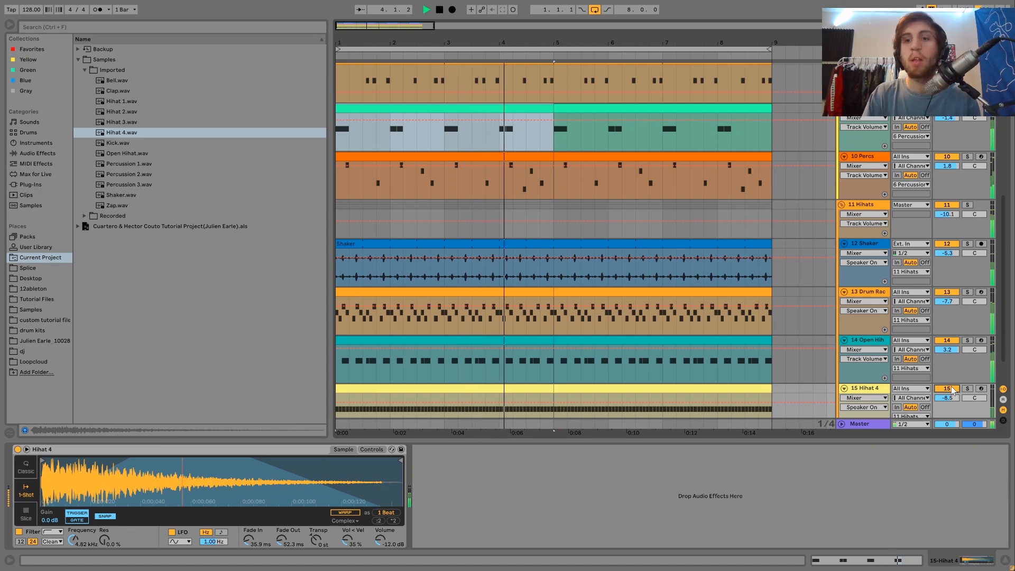
pyautogui.press('space')
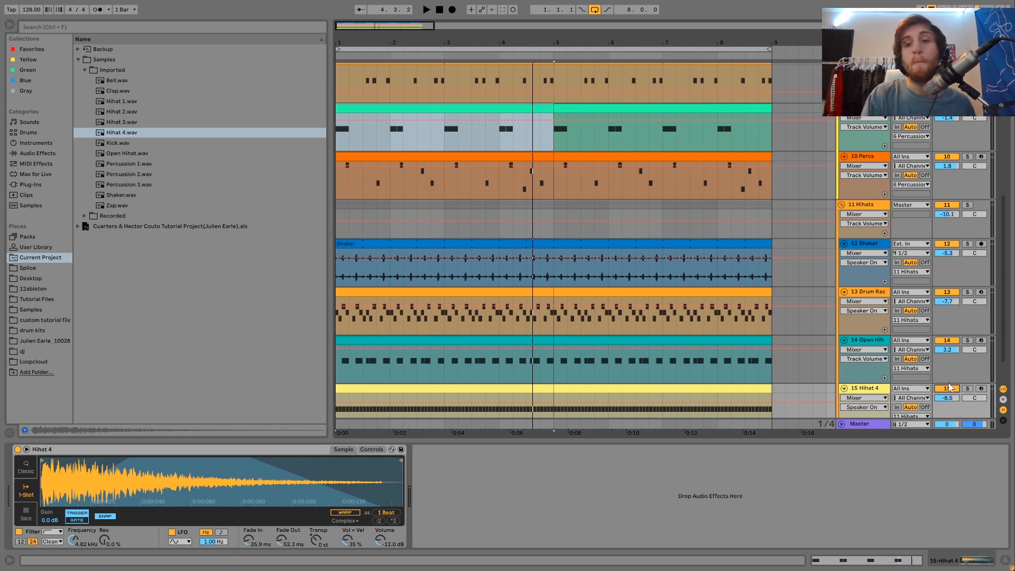
# - Show the devices of the Hihats group, solo it, and play it with its Auto Filter and Saturator turned off
pyautogui.click(852, 201)
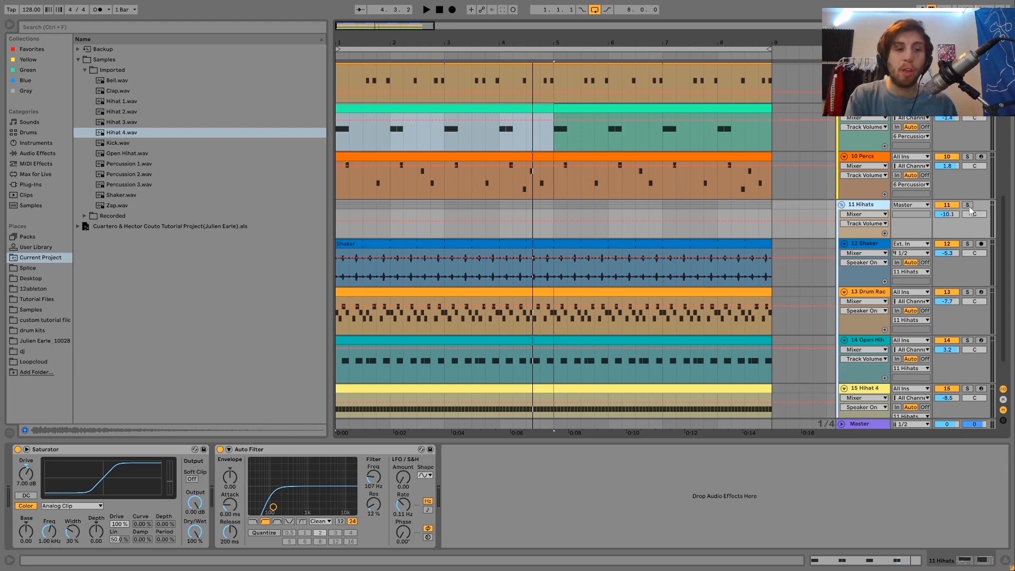
pyautogui.click(966, 205)
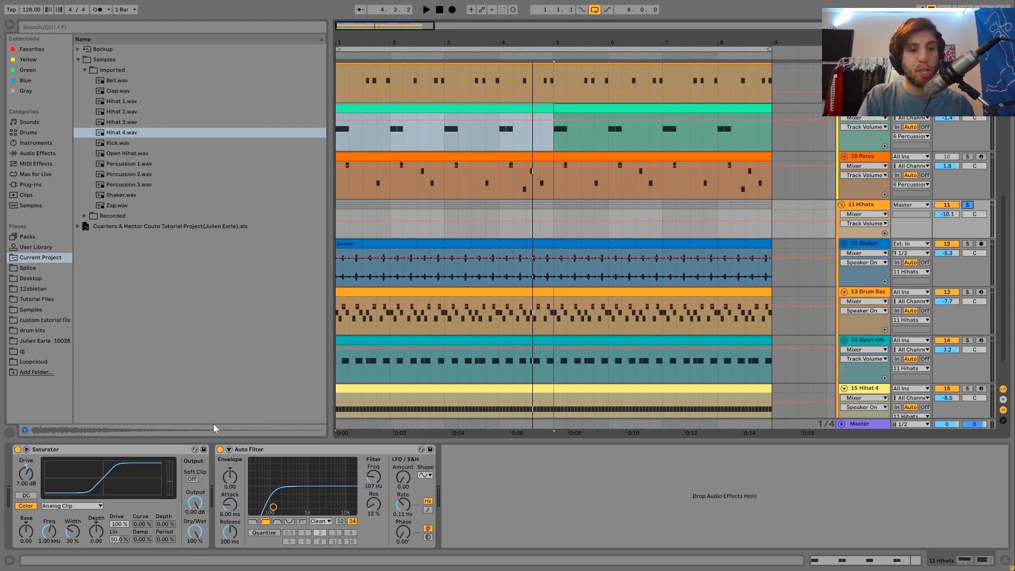
pyautogui.click(220, 449)
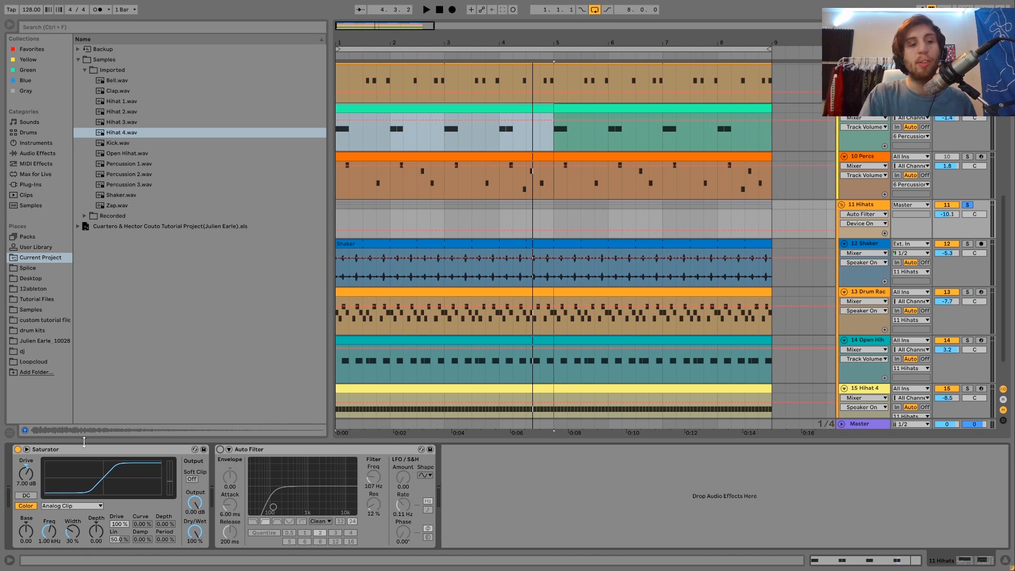
pyautogui.click(17, 449)
pyautogui.press('space')
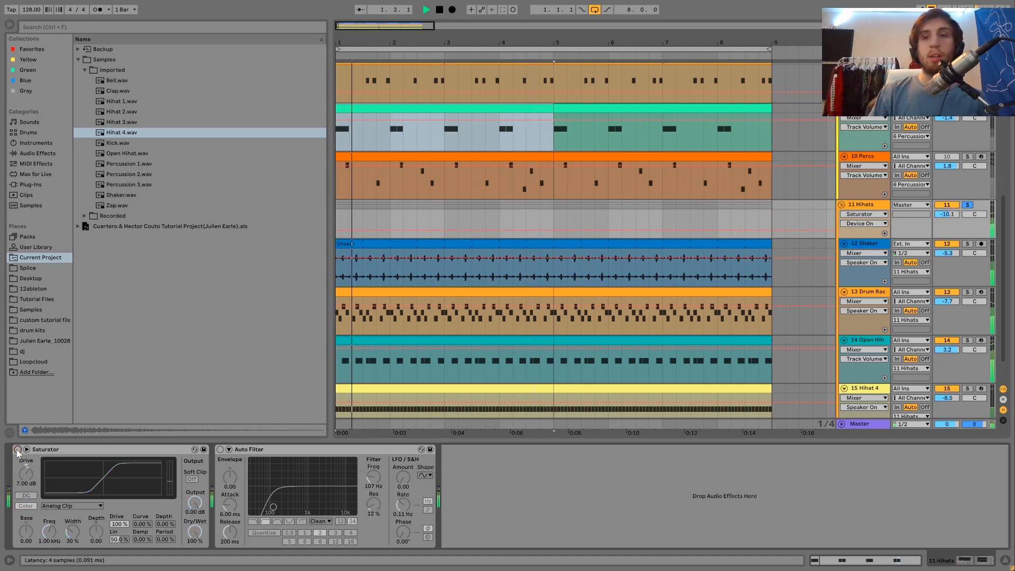
# - Undo the deactivation of the Saturator and Auto Filter, and turn off the Hihats group solo to hear the full mix
pyautogui.hotkey('ctrl', 'z')
pyautogui.hotkey('ctrl', 'z')
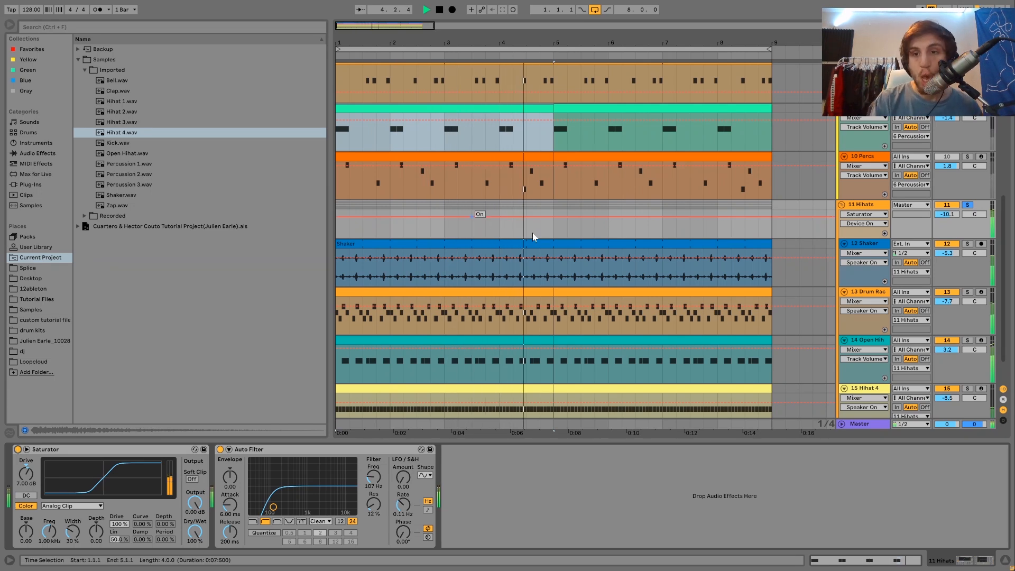
pyautogui.click(965, 204)
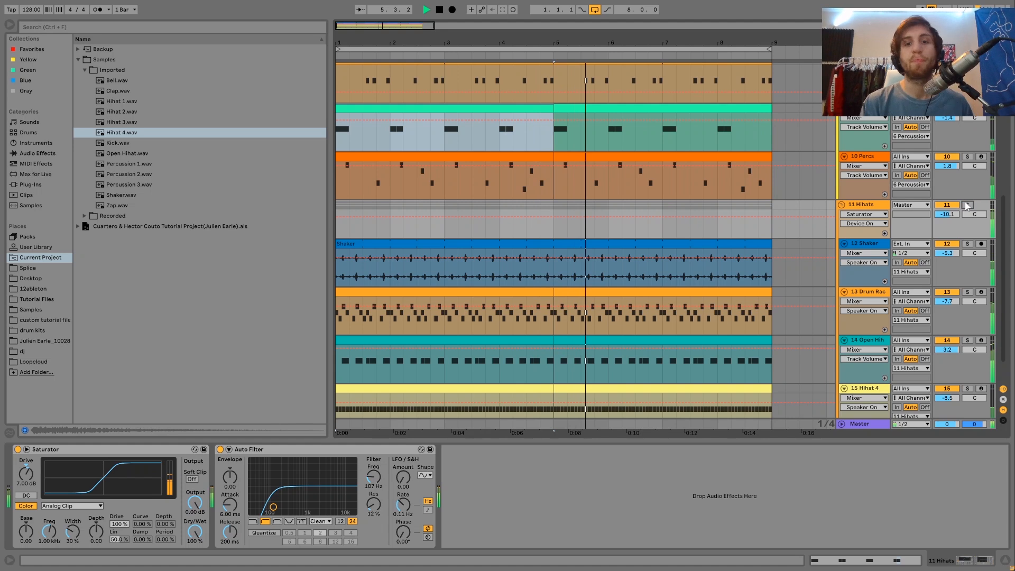